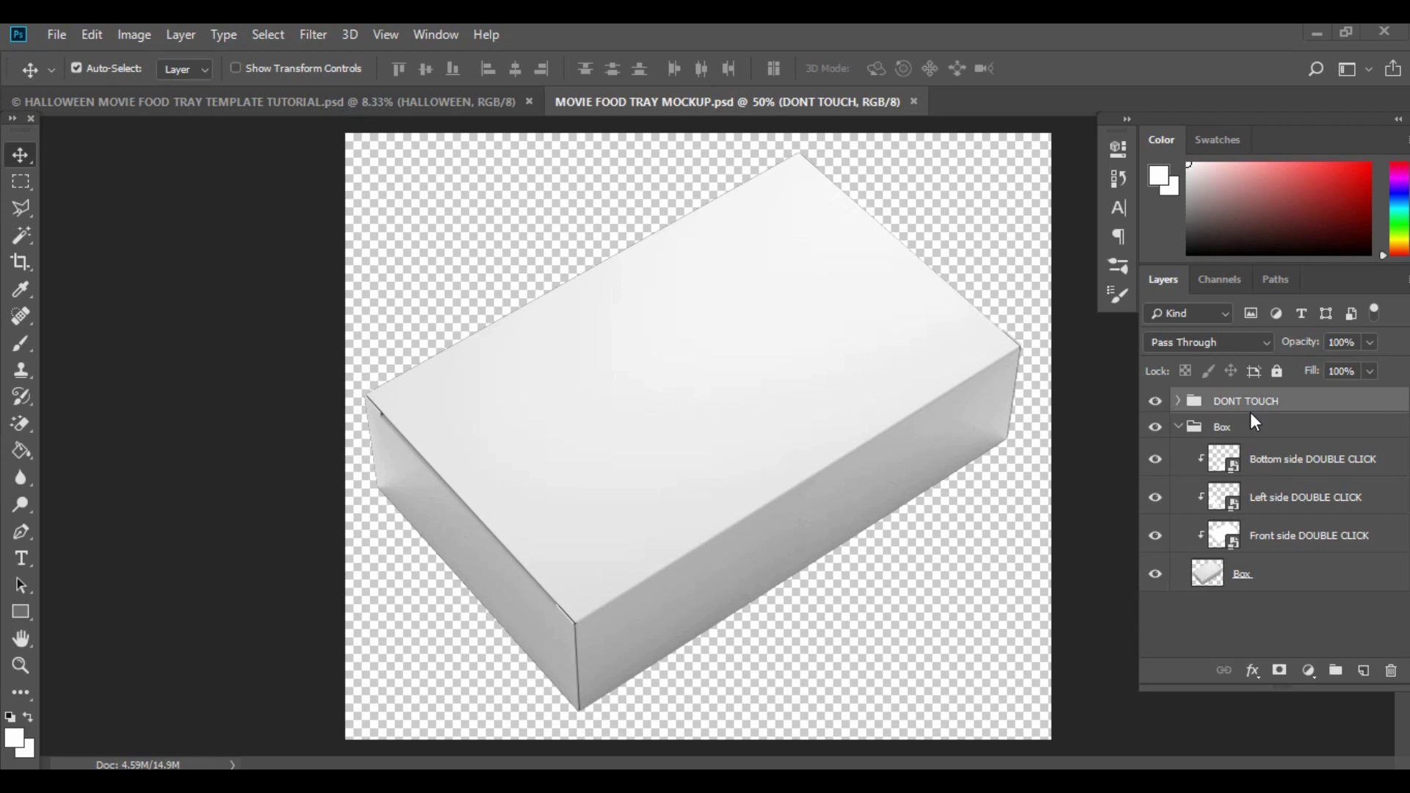
Collapse and re-expand the Box group, then bring up the HALLOWEEN template document.
{"action": "left_click", "coordinate": [1178, 427]}
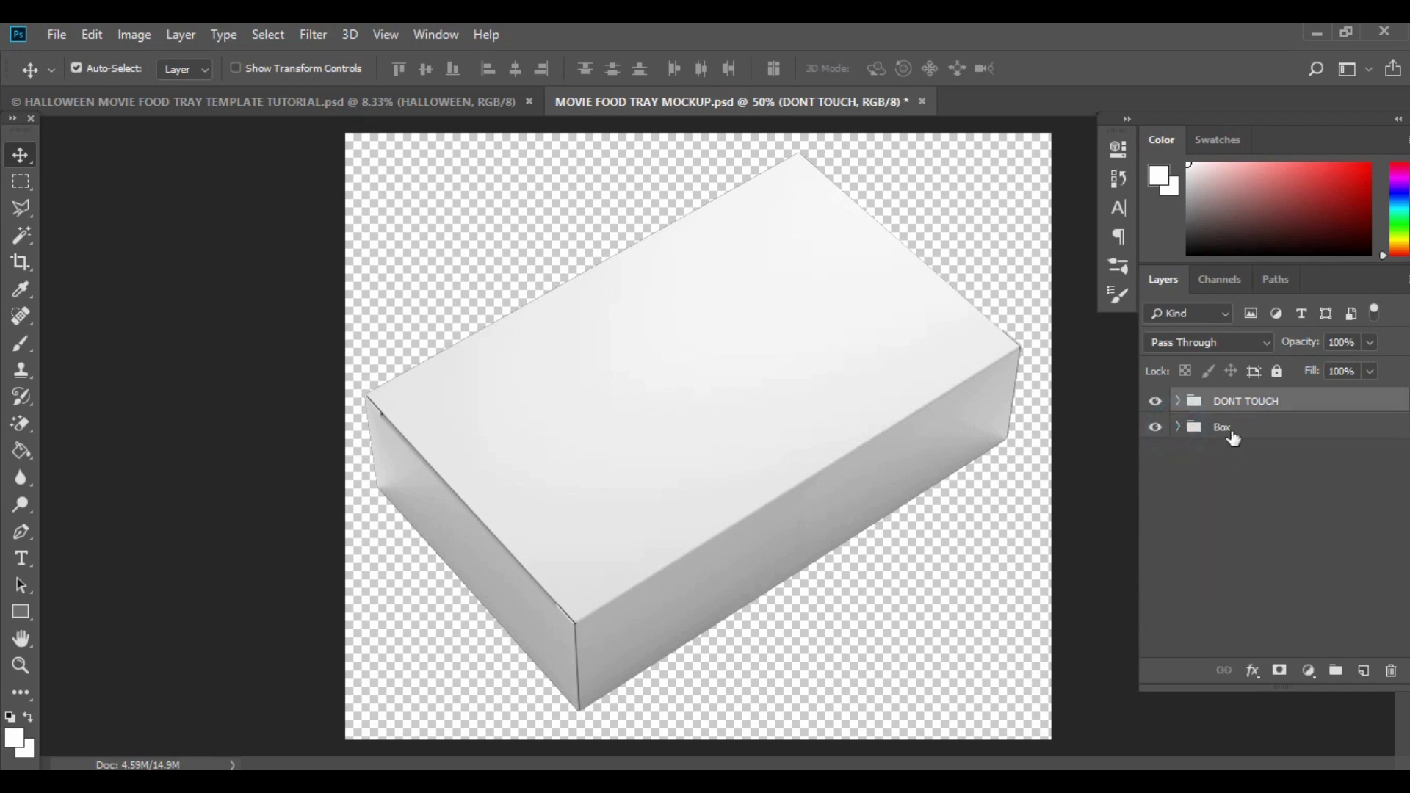
{"action": "left_click", "coordinate": [1178, 427]}
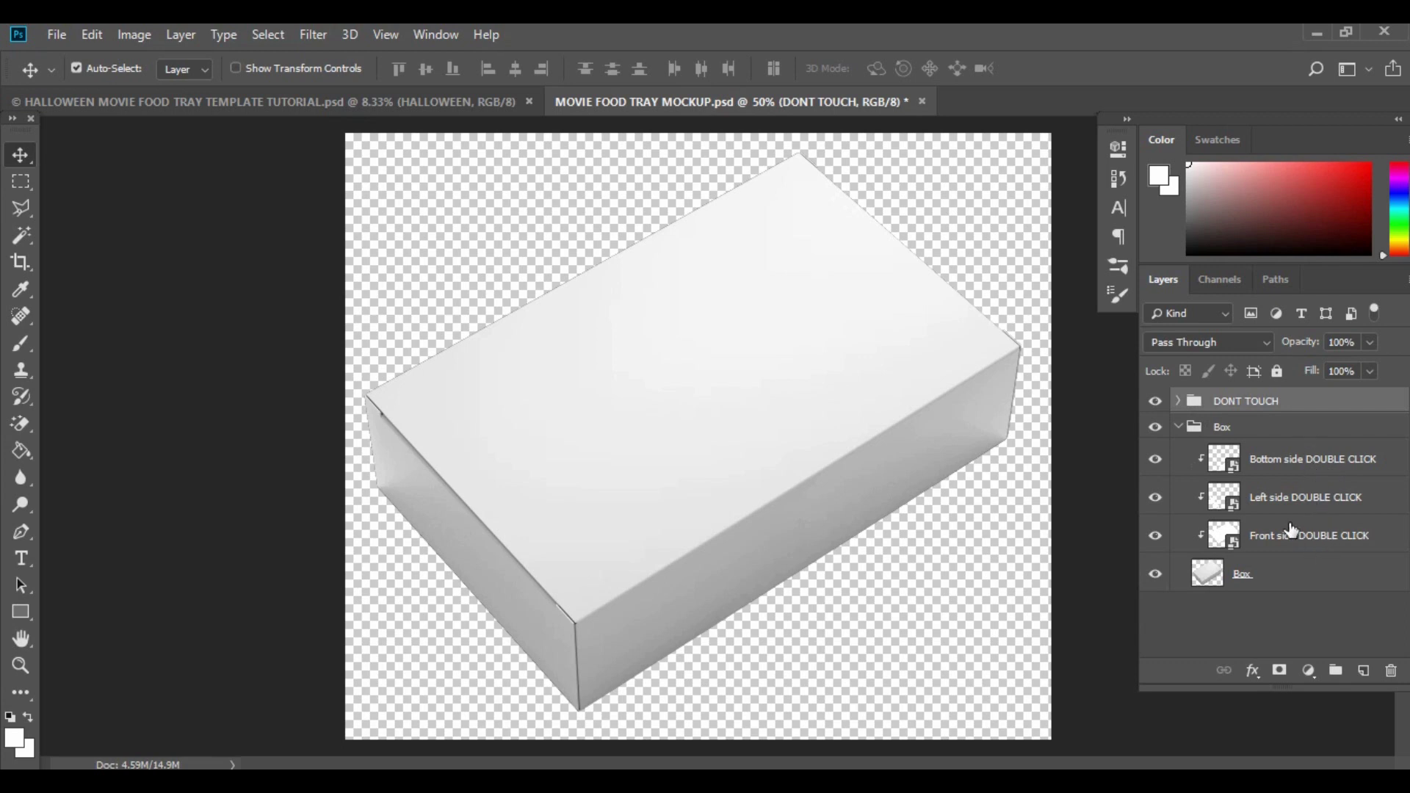
{"action": "left_click", "coordinate": [281, 104]}
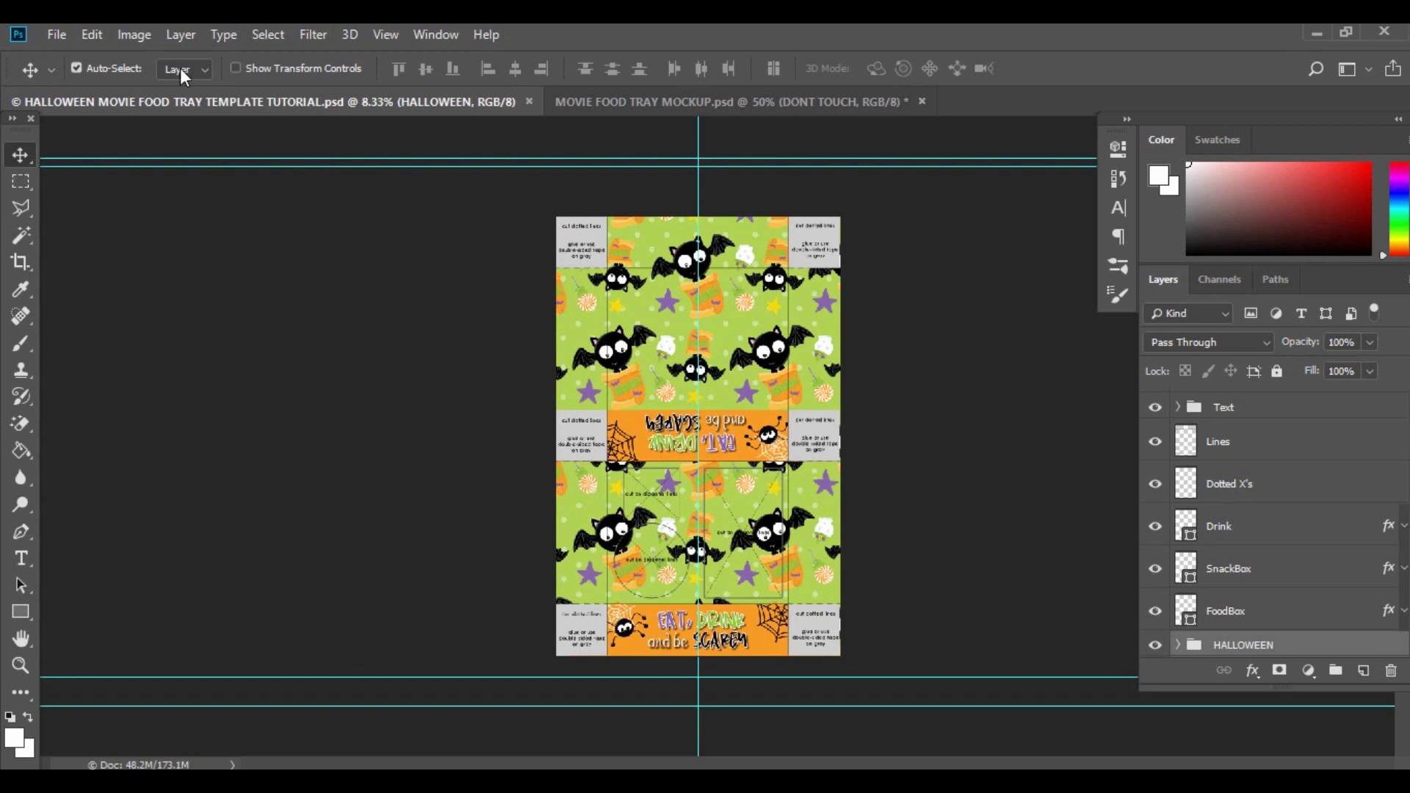
Flatten the Halloween template to one Background layer, discarding hidden layers, and return to the mockup.
{"action": "left_click", "coordinate": [180, 35]}
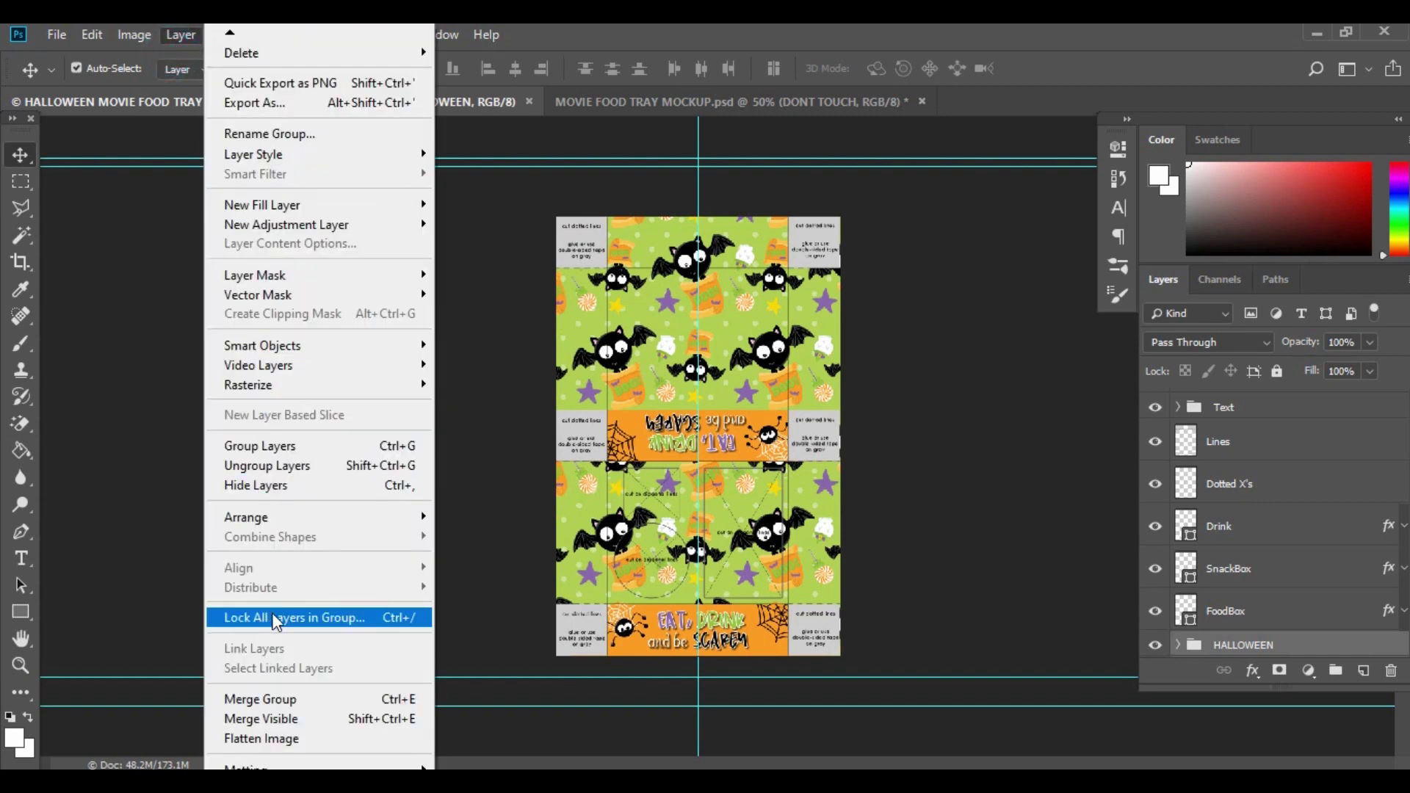
{"action": "left_click", "coordinate": [276, 739]}
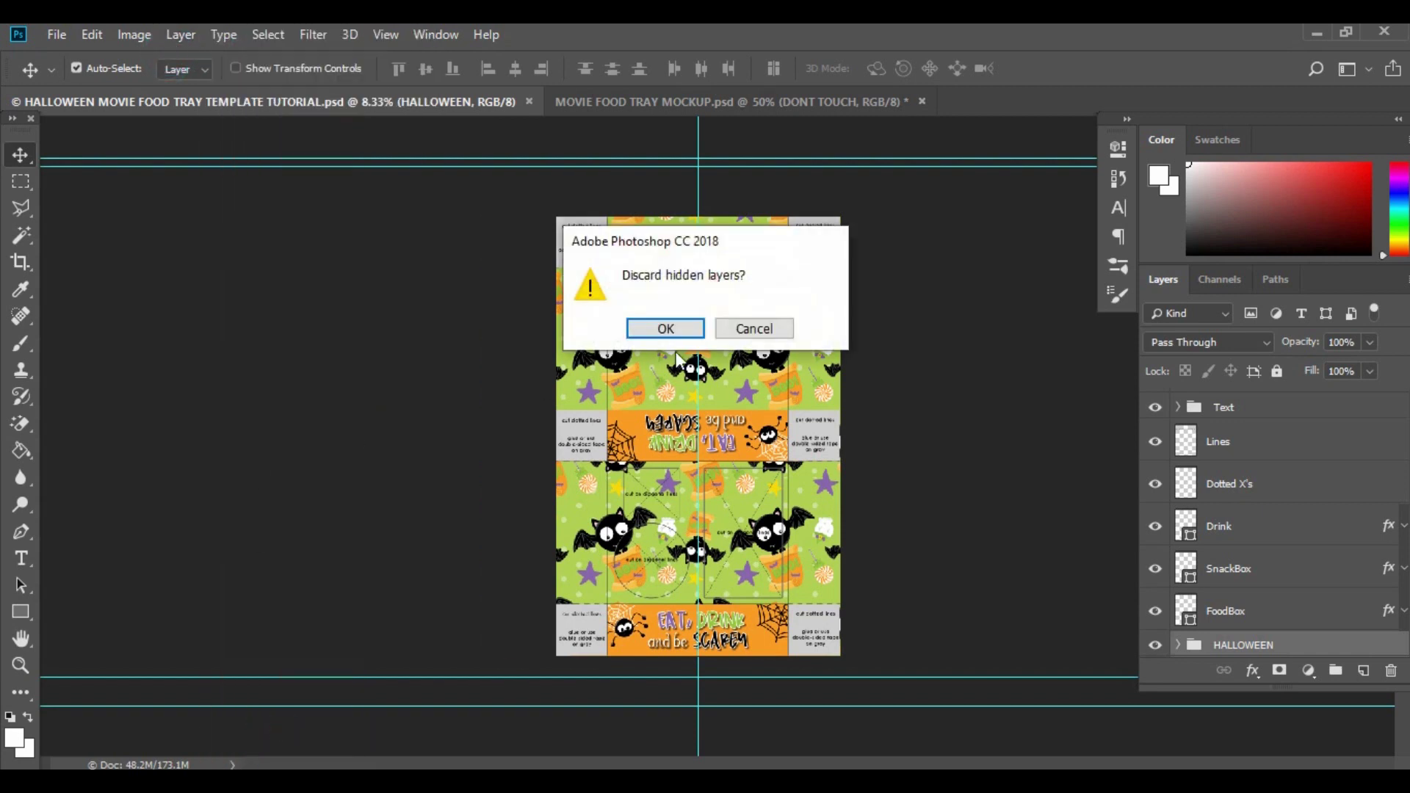
{"action": "left_click", "coordinate": [666, 328]}
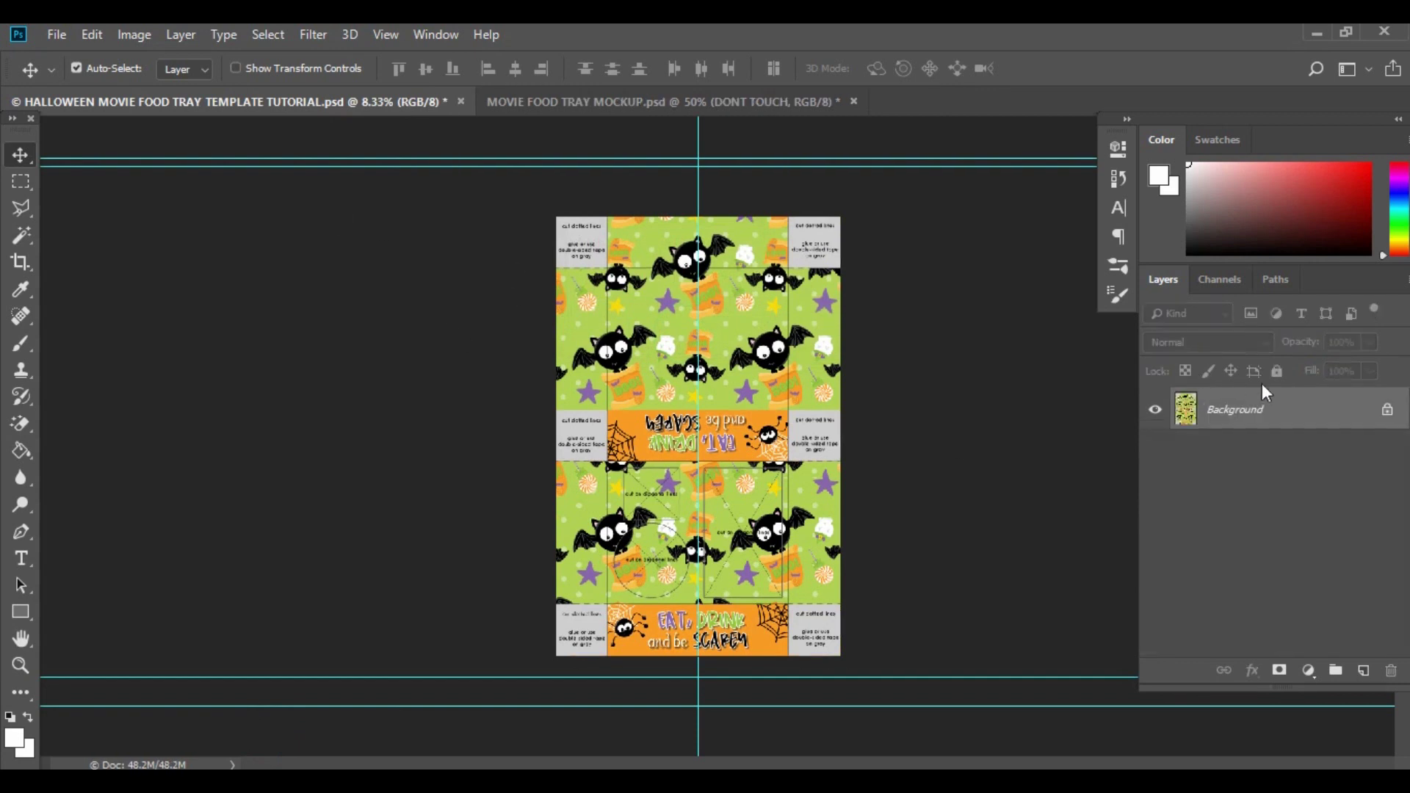
{"action": "left_click", "coordinate": [664, 100]}
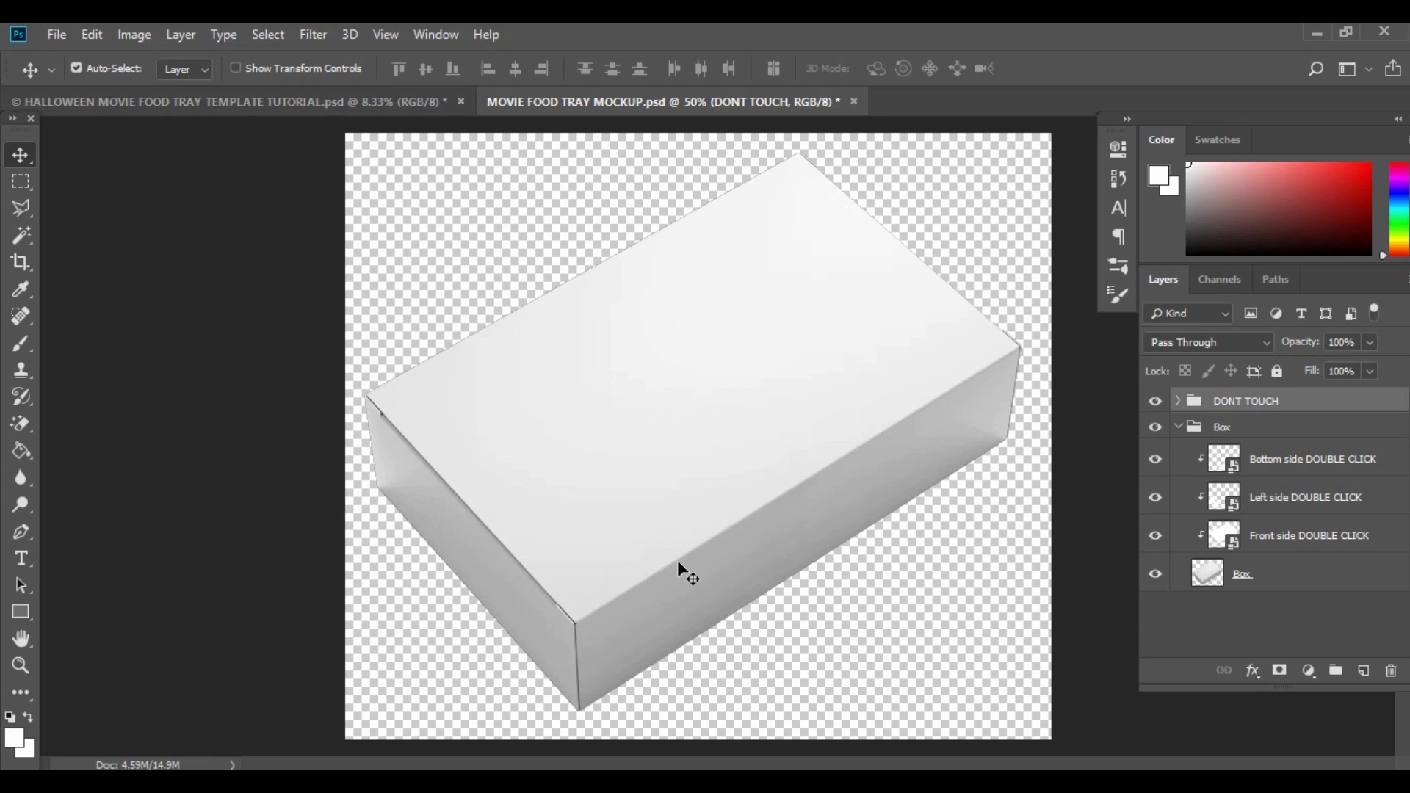
Open the Bottom side smart object as Top _ bottom side.psb, zoomed out, beside the Halloween template.
{"action": "left_click", "coordinate": [187, 100]}
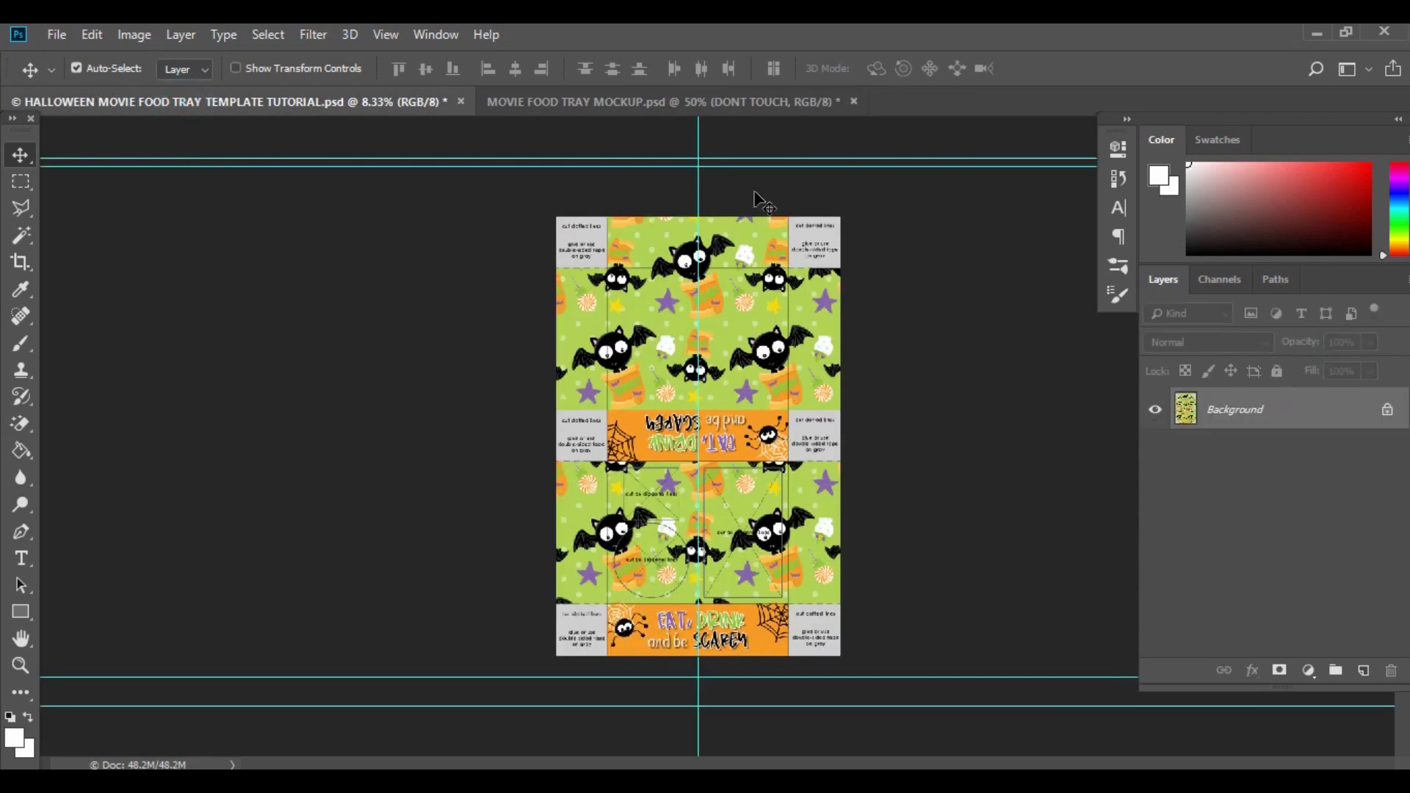
{"action": "left_click", "coordinate": [615, 107]}
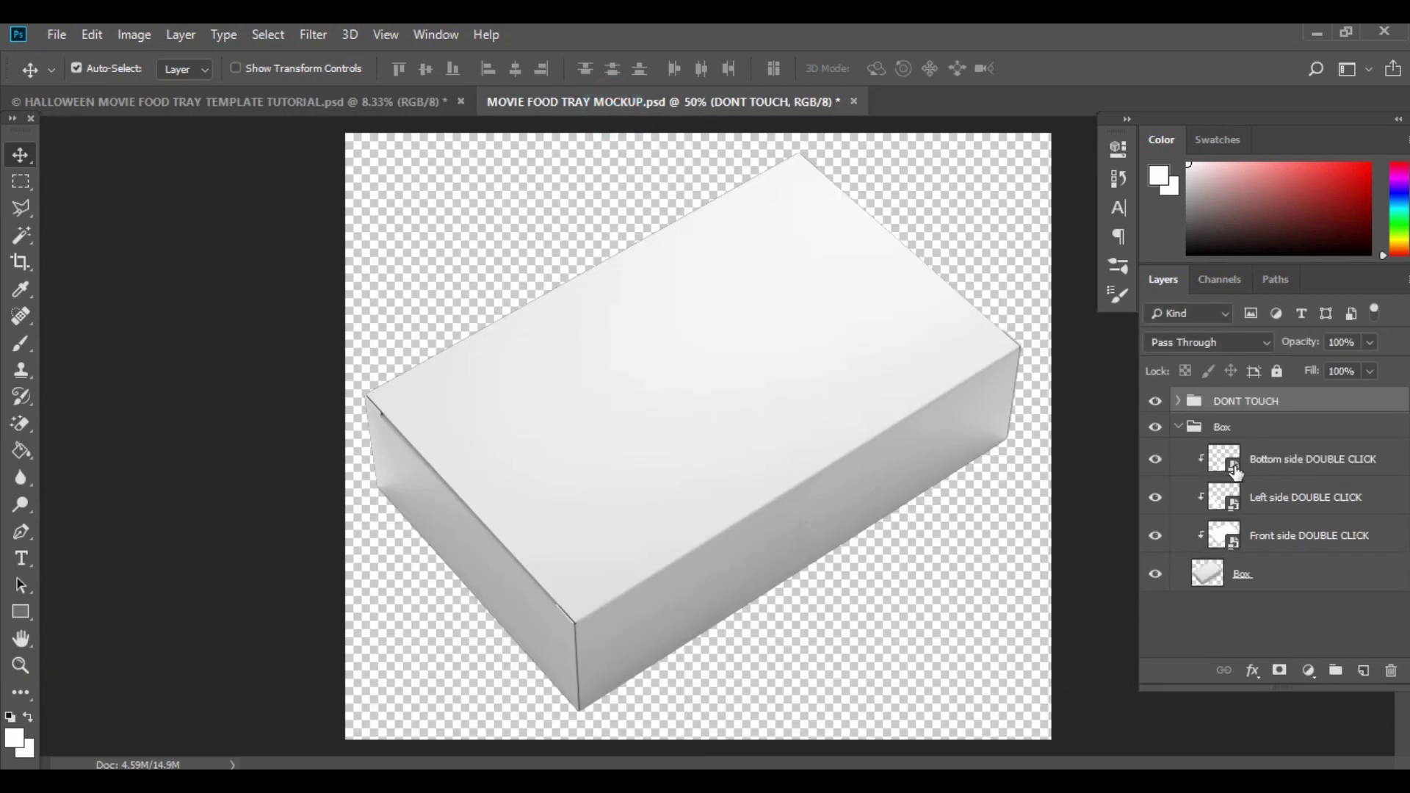
{"action": "double_click", "coordinate": [1234, 468]}
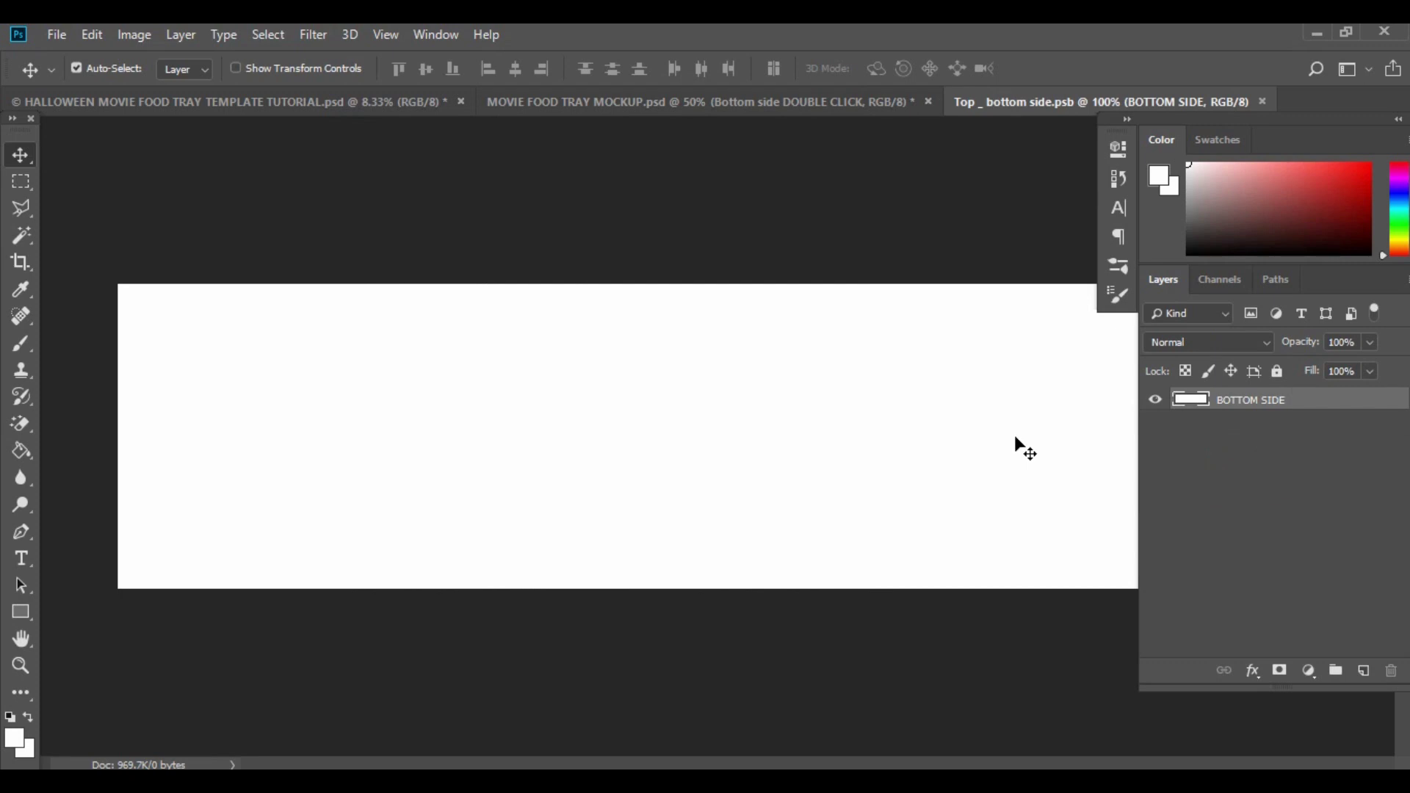
{"action": "key", "text": "ctrl+minus"}
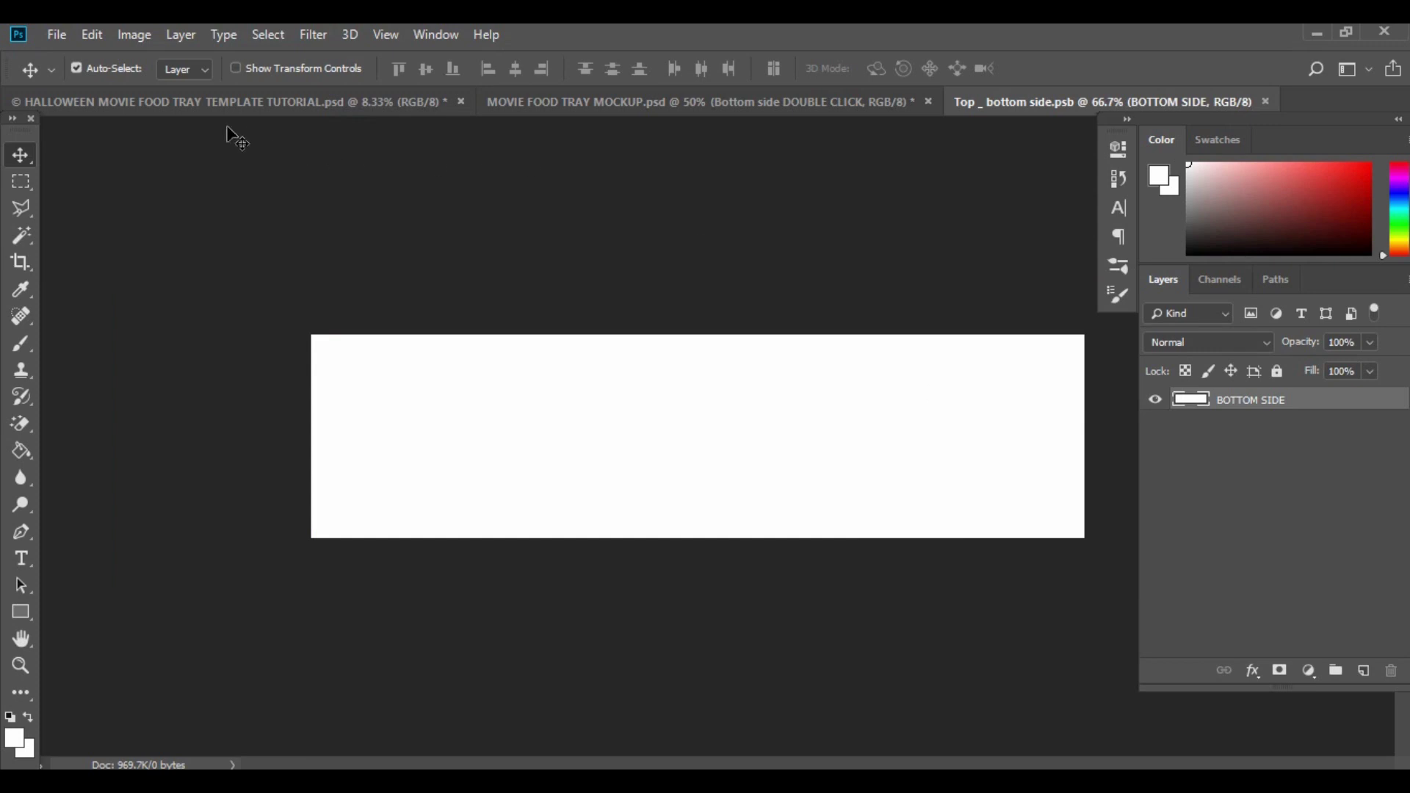
{"action": "left_click", "coordinate": [210, 103]}
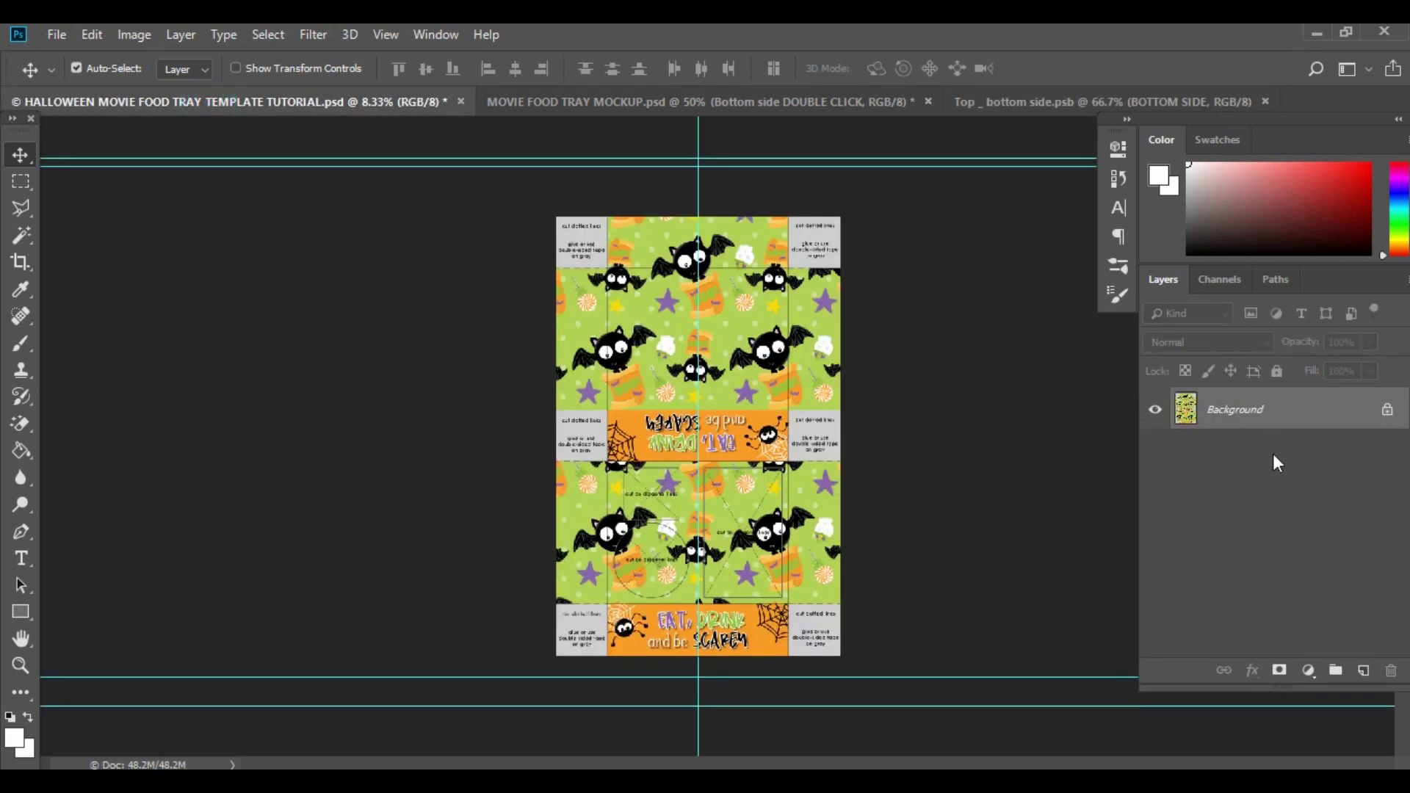
Copy the flattened Halloween artwork into Top _ bottom side.psb and shrink it to about 83% width.
{"action": "left_click_drag", "start_coordinate": [1264, 411], "coordinate": [744, 471]}
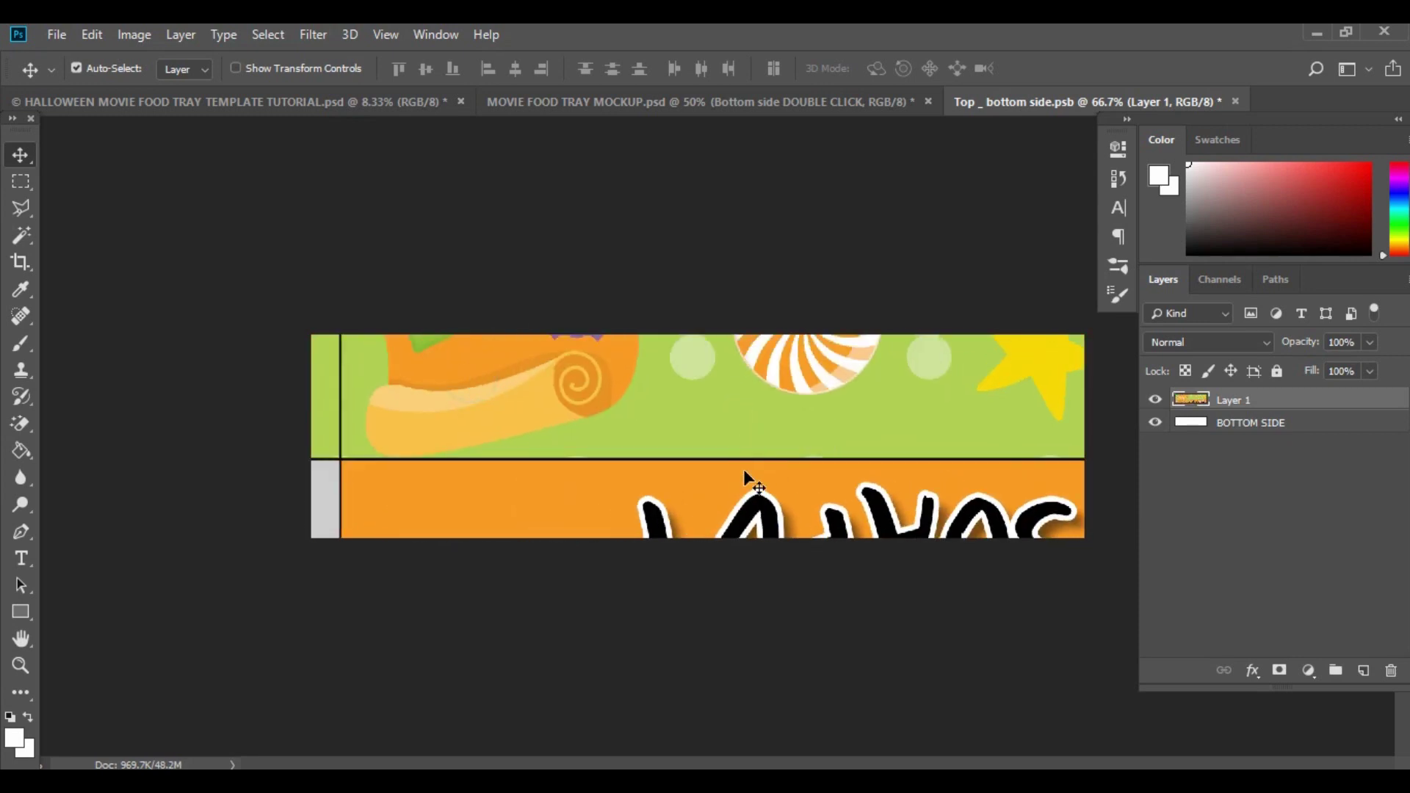
{"action": "key", "text": "ctrl+t"}
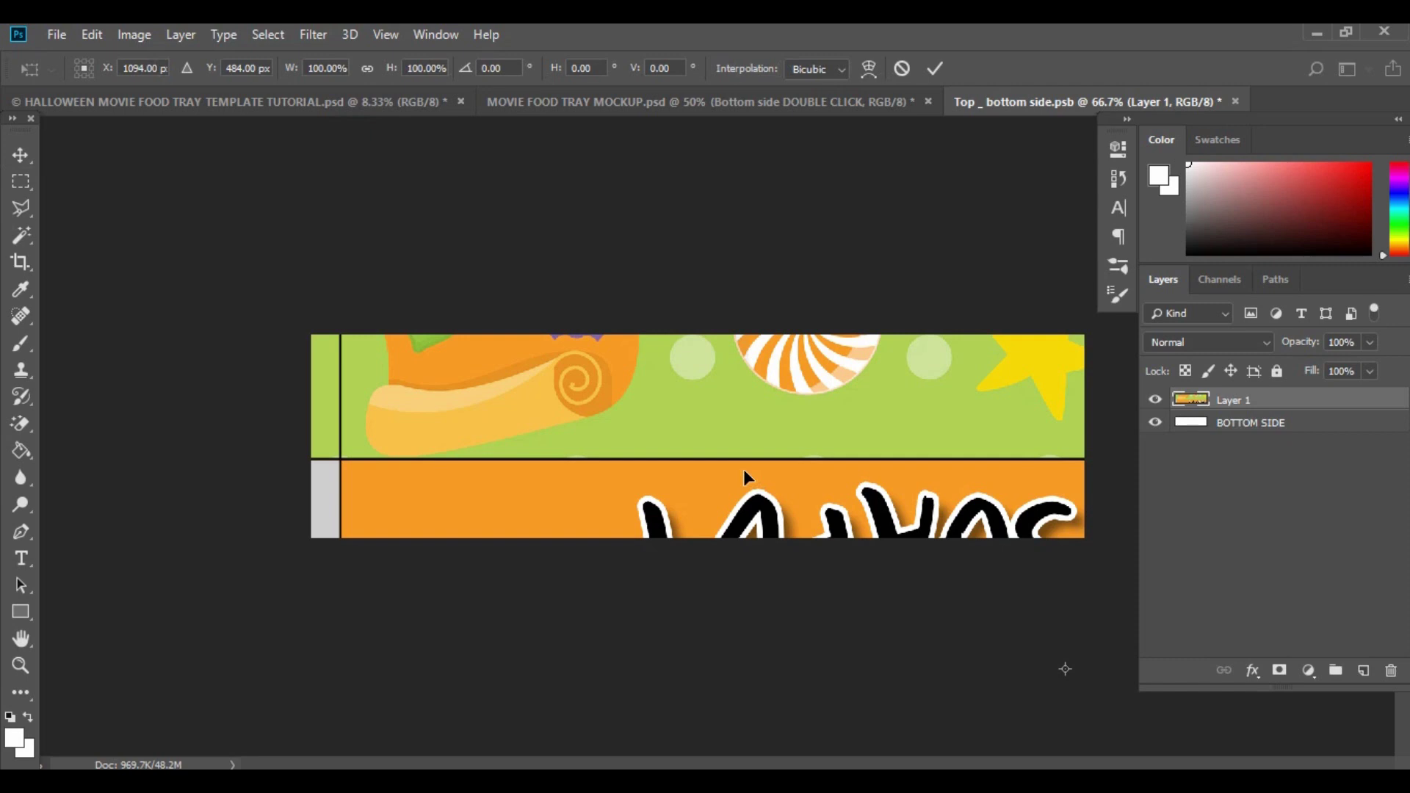
{"action": "left_click_drag", "start_coordinate": [408, 285], "coordinate": [403, 411]}
{"action": "left_click", "coordinate": [142, 271]}
{"action": "left_click_drag", "start_coordinate": [240, 372], "coordinate": [744, 715]}
Position the orange Eat, Drink and be Scarey panel over the strip, squashing and widening it.
{"action": "left_click_drag", "start_coordinate": [826, 746], "coordinate": [383, 278]}
{"action": "left_click_drag", "start_coordinate": [661, 667], "coordinate": [653, 332]}
{"action": "left_click_drag", "start_coordinate": [709, 657], "coordinate": [761, 399]}
{"action": "left_click_drag", "start_coordinate": [793, 657], "coordinate": [774, 408]}
{"action": "left_click_drag", "start_coordinate": [796, 692], "coordinate": [820, 428]}
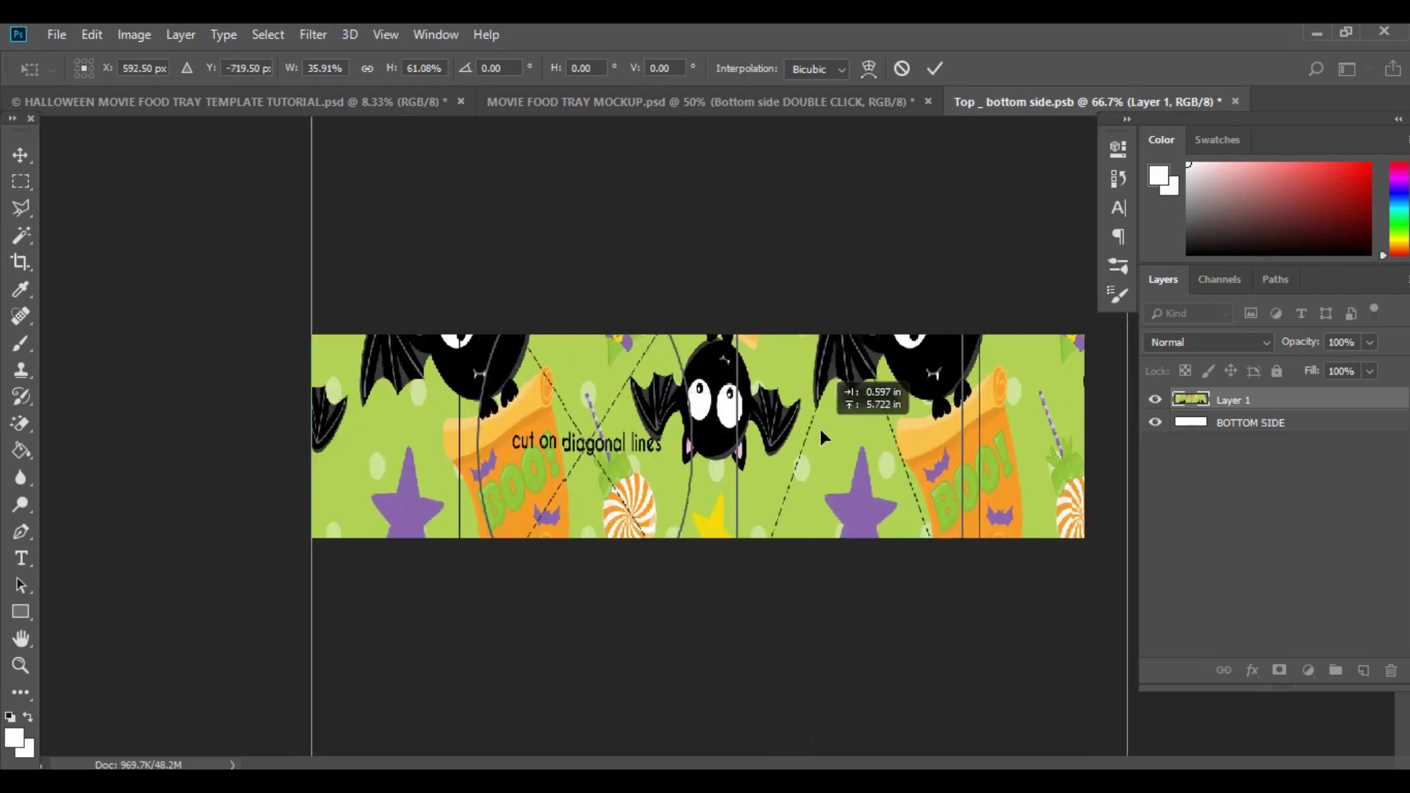
{"action": "left_click_drag", "start_coordinate": [827, 674], "coordinate": [808, 433]}
{"action": "left_click_drag", "start_coordinate": [760, 622], "coordinate": [781, 546]}
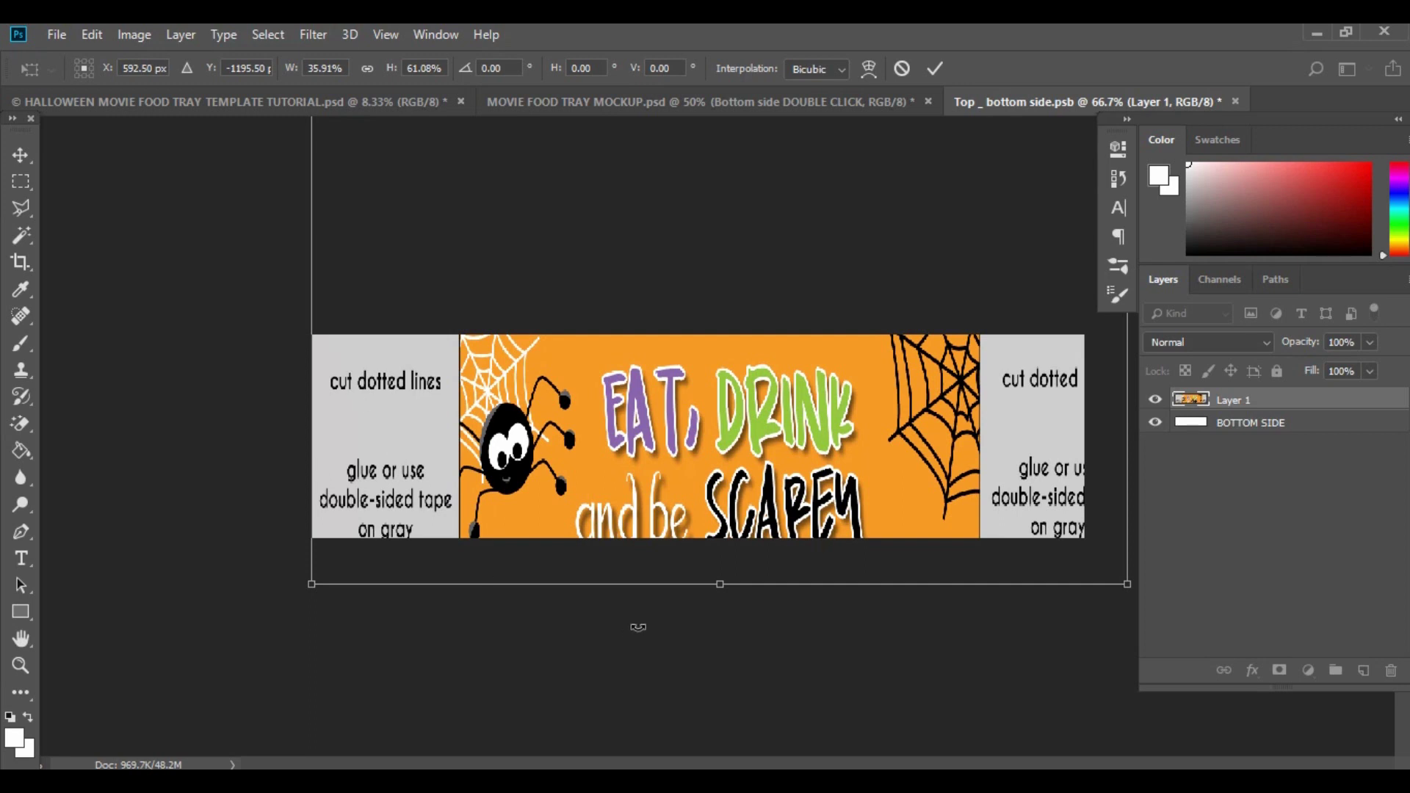
{"action": "left_click_drag", "start_coordinate": [720, 584], "coordinate": [726, 542]}
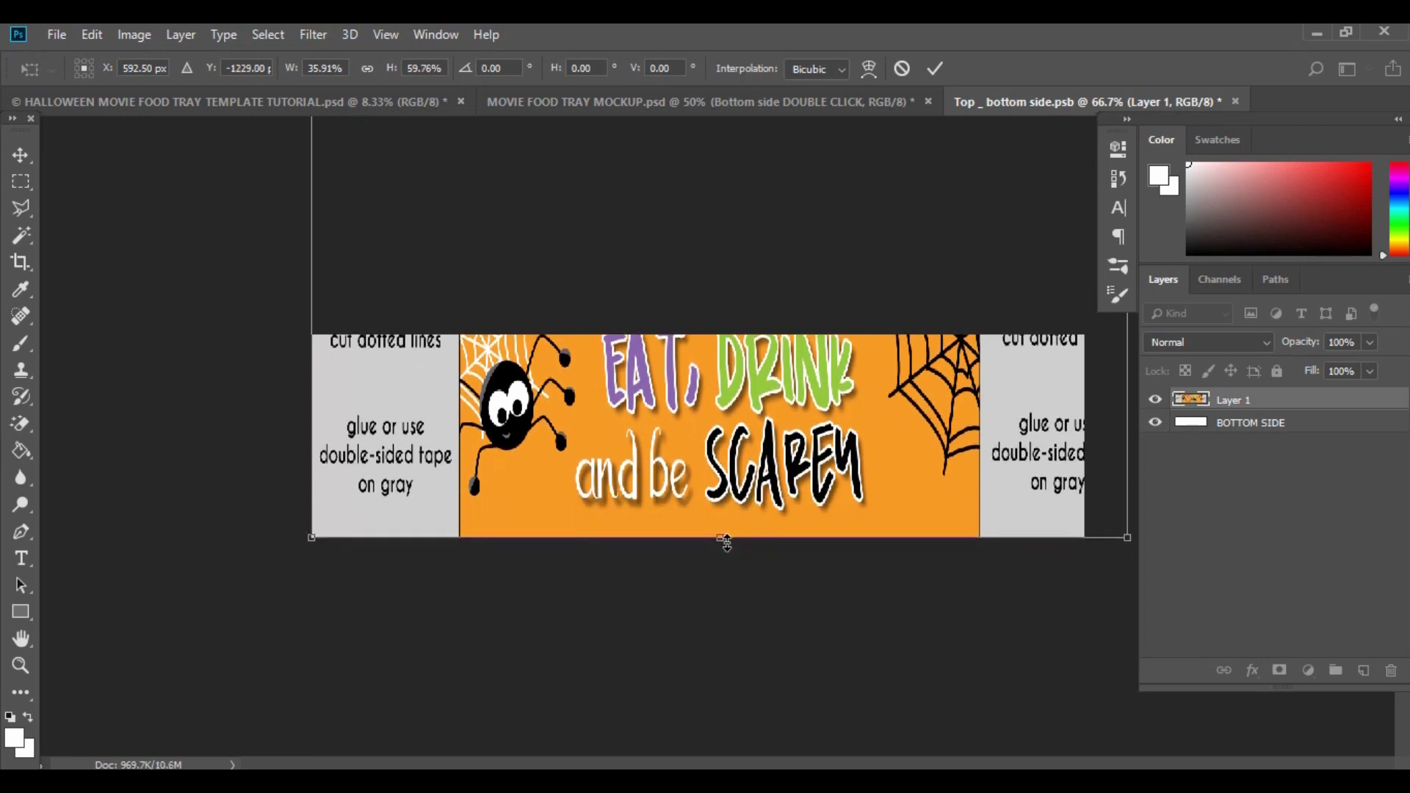
{"action": "left_click_drag", "start_coordinate": [307, 347], "coordinate": [129, 292]}
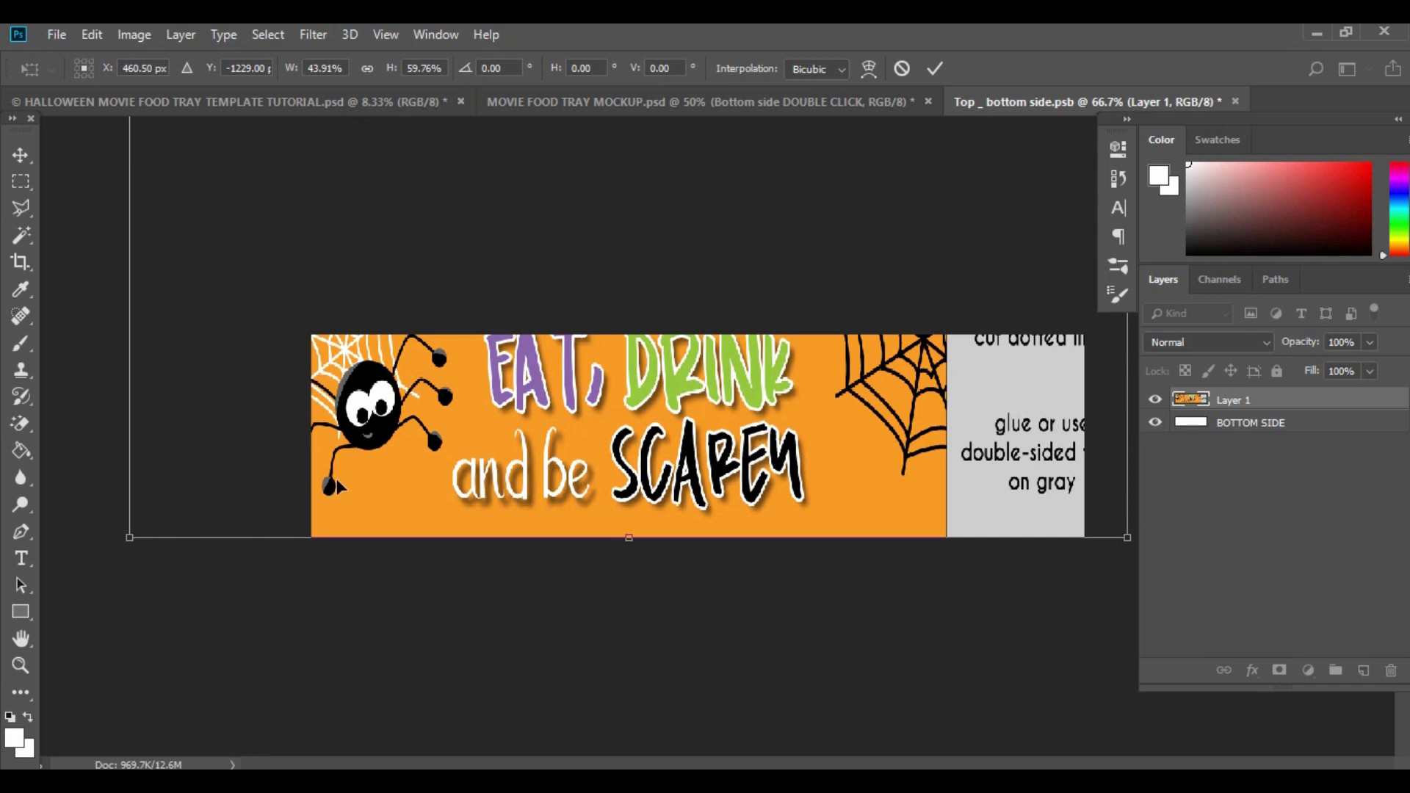
{"action": "key", "text": "ctrl+minus"}
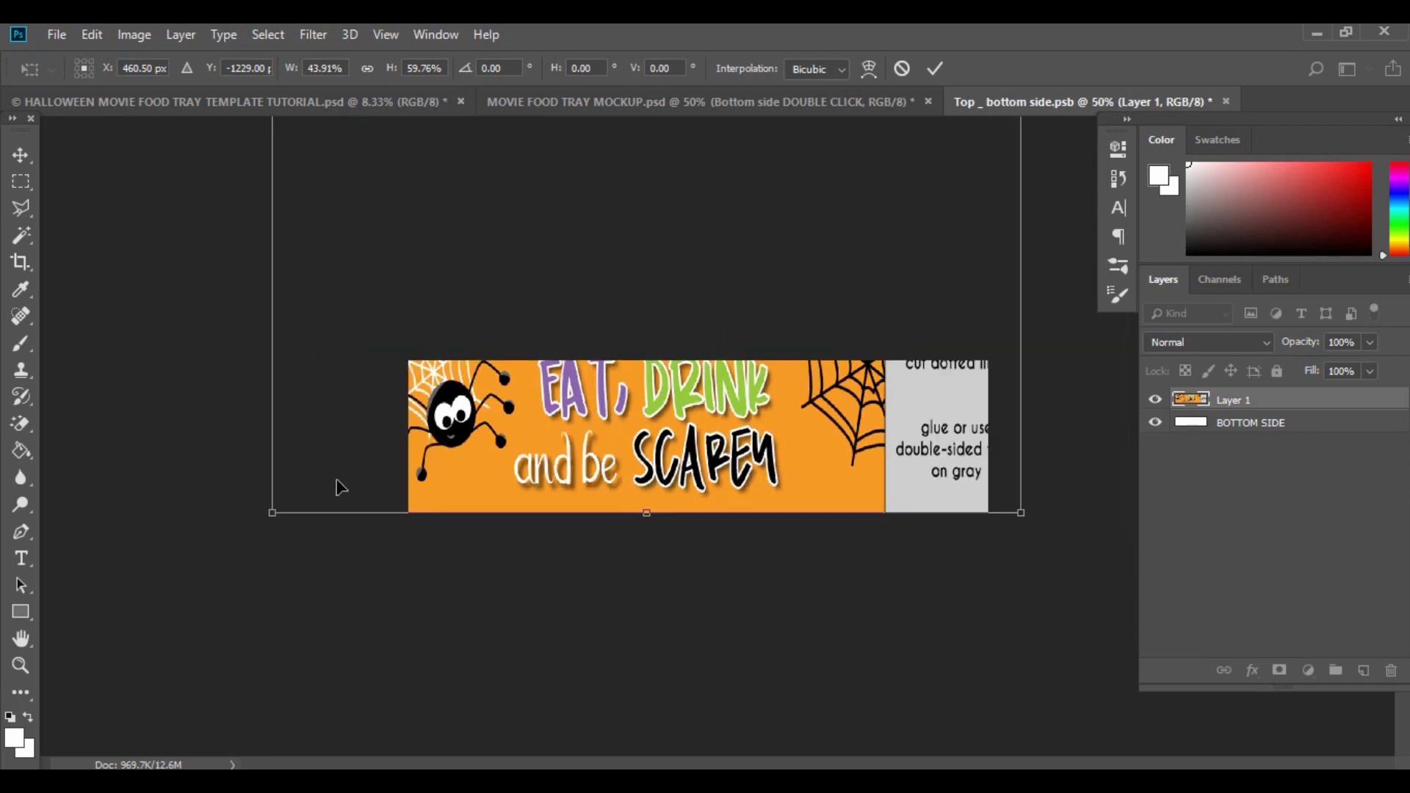
Widen the Eat, Drink artwork at both the left and right ends.
{"action": "key", "text": "ctrl+minus"}
{"action": "left_click_drag", "start_coordinate": [914, 308], "coordinate": [997, 329]}
{"action": "left_click_drag", "start_coordinate": [413, 312], "coordinate": [385, 313]}
{"action": "key", "text": "ctrl+plus"}
{"action": "key", "text": "ctrl+plus"}
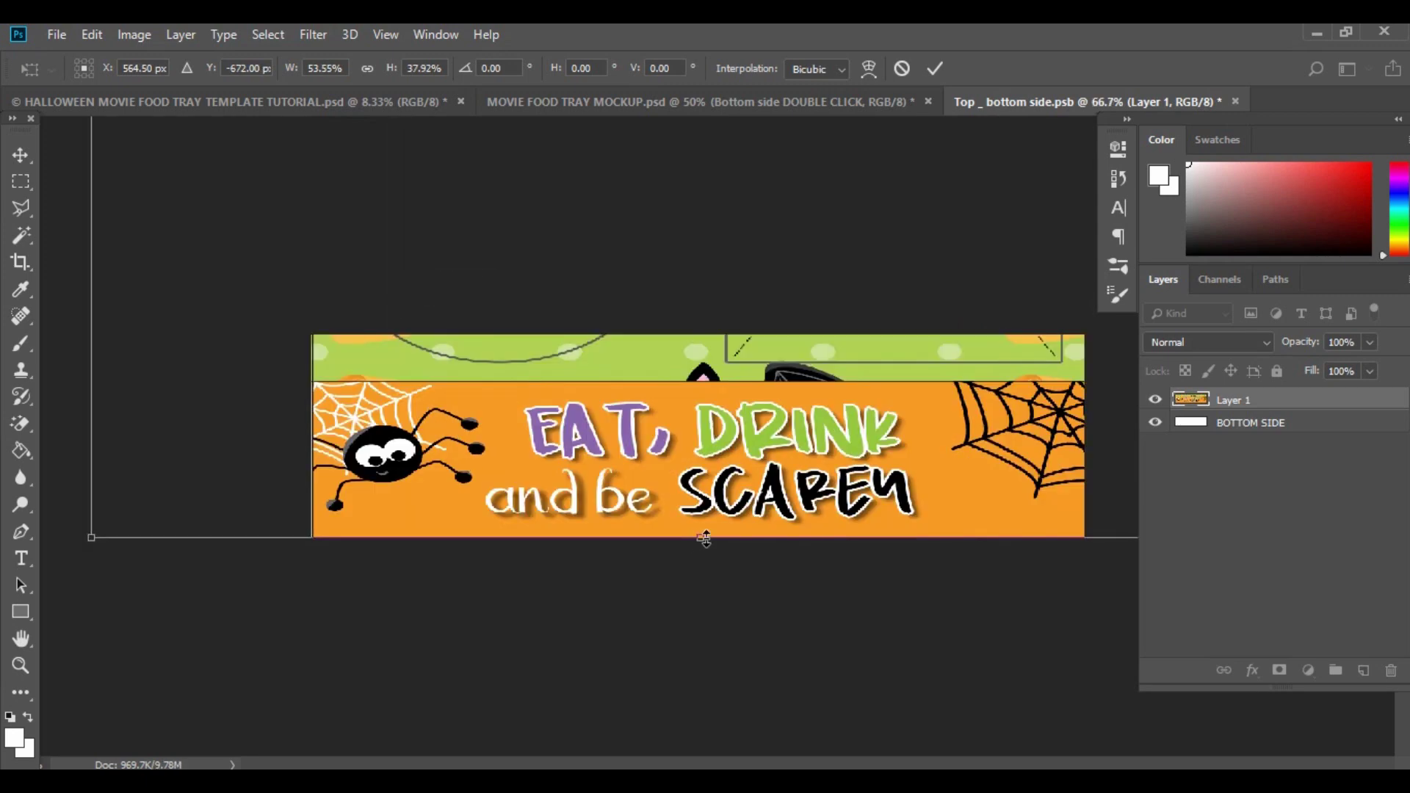
Stretch the panel to about 53.52% by 48.65% to fill the strip, and apply it.
{"action": "left_click_drag", "start_coordinate": [704, 539], "coordinate": [713, 637]}
{"action": "left_click_drag", "start_coordinate": [776, 519], "coordinate": [767, 412]}
{"action": "left_click_drag", "start_coordinate": [699, 540], "coordinate": [716, 663]}
{"action": "left_click_drag", "start_coordinate": [761, 451], "coordinate": [772, 356]}
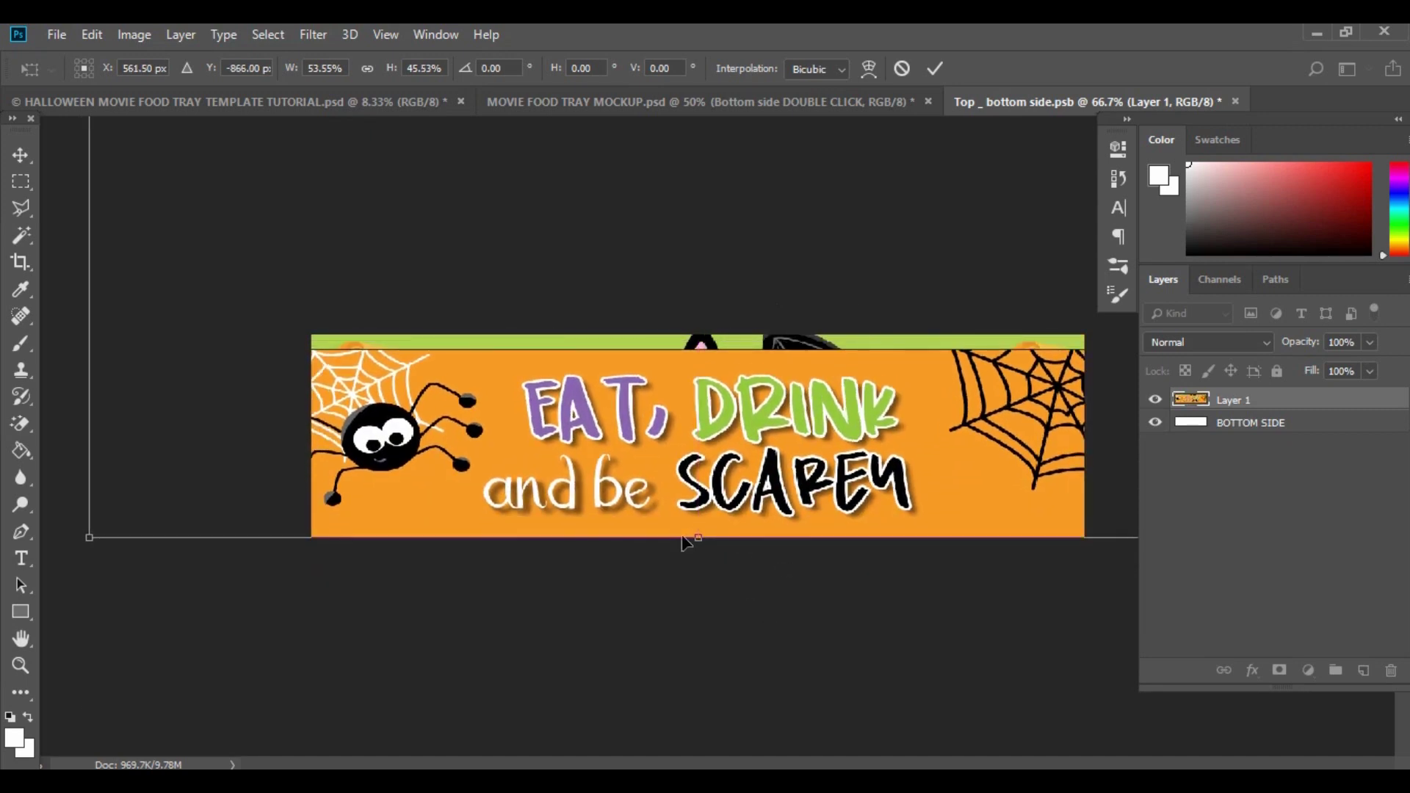
{"action": "left_click_drag", "start_coordinate": [695, 537], "coordinate": [698, 579]}
{"action": "left_click_drag", "start_coordinate": [737, 502], "coordinate": [736, 459]}
{"action": "mouse_move", "coordinate": [699, 537]}
{"action": "left_mouse_down"}
{"action": "mouse_move", "coordinate": [698, 554]}
{"action": "mouse_move", "coordinate": [755, 495]}
{"action": "mouse_move", "coordinate": [723, 500]}
{"action": "mouse_move", "coordinate": [697, 555]}
{"action": "left_mouse_up"}
{"action": "left_click_drag", "start_coordinate": [723, 504], "coordinate": [725, 486]}
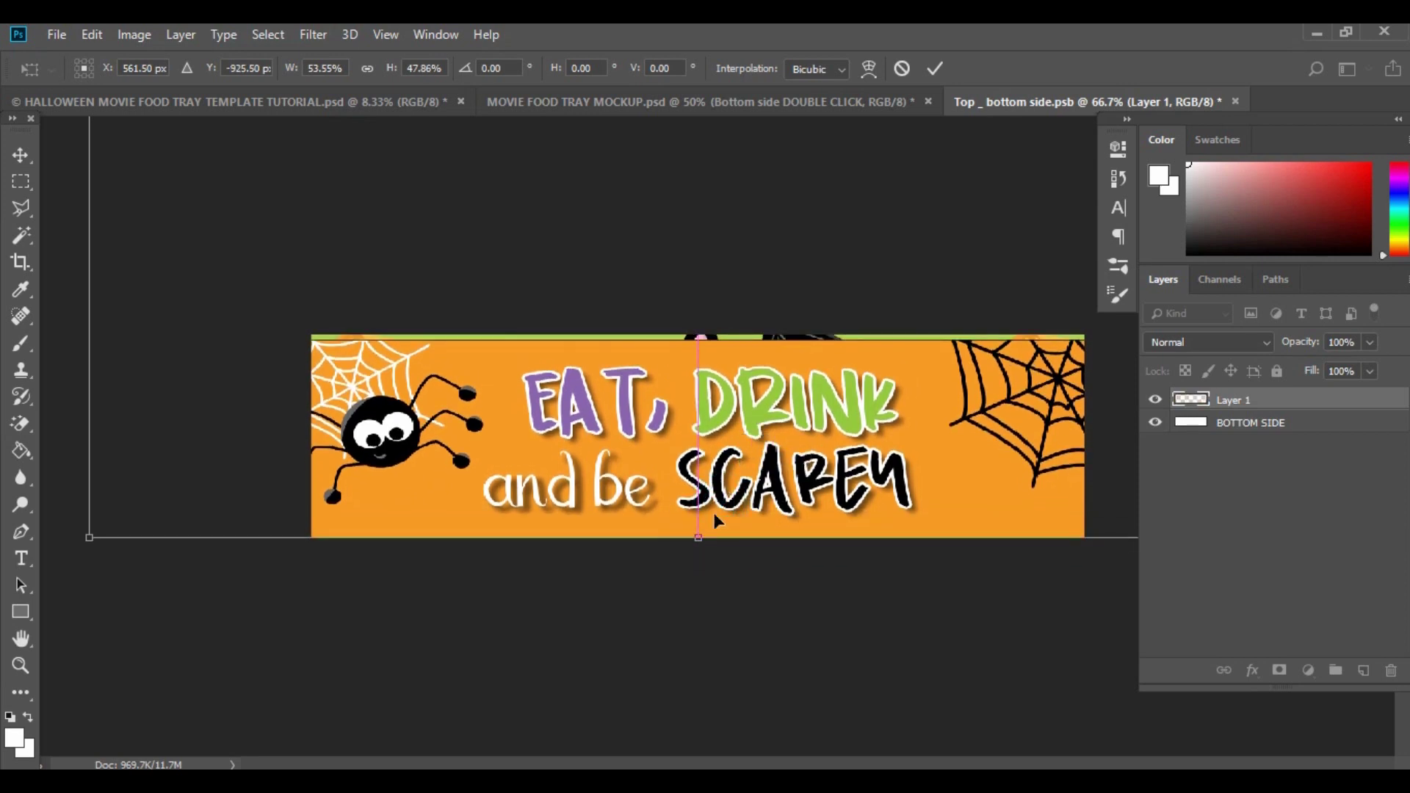
{"action": "left_click_drag", "start_coordinate": [699, 537], "coordinate": [725, 501]}
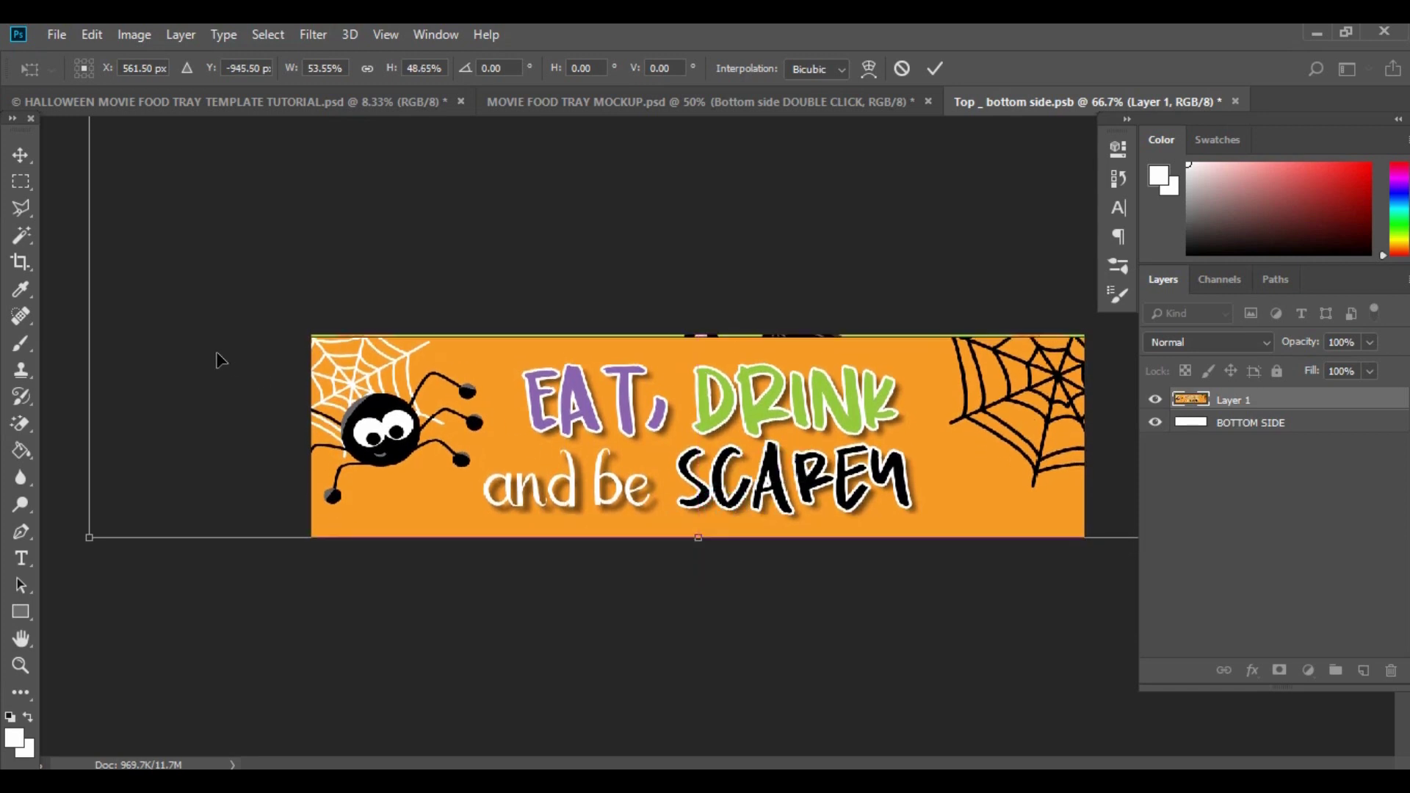
{"action": "left_click_drag", "start_coordinate": [87, 328], "coordinate": [90, 328]}
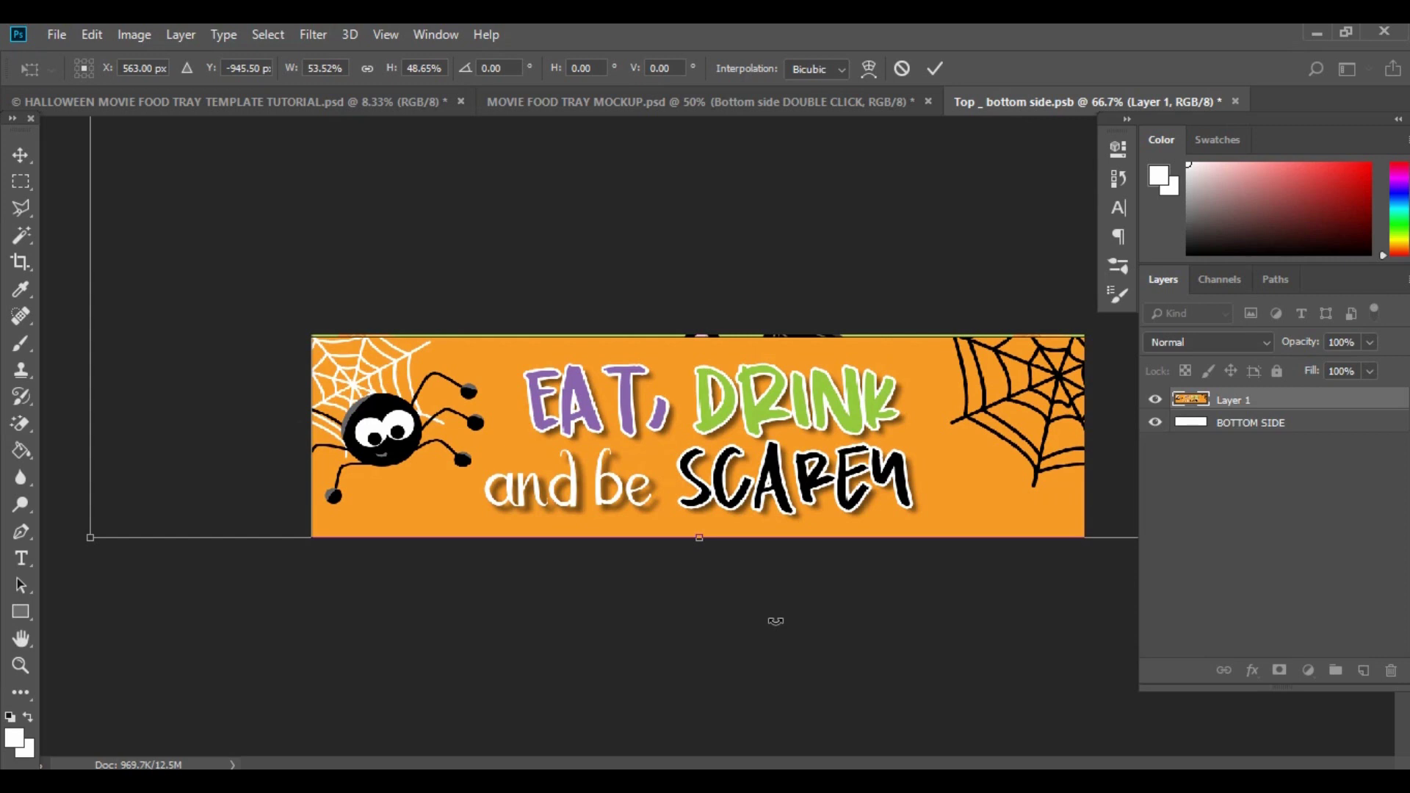
{"action": "key", "text": "Return"}
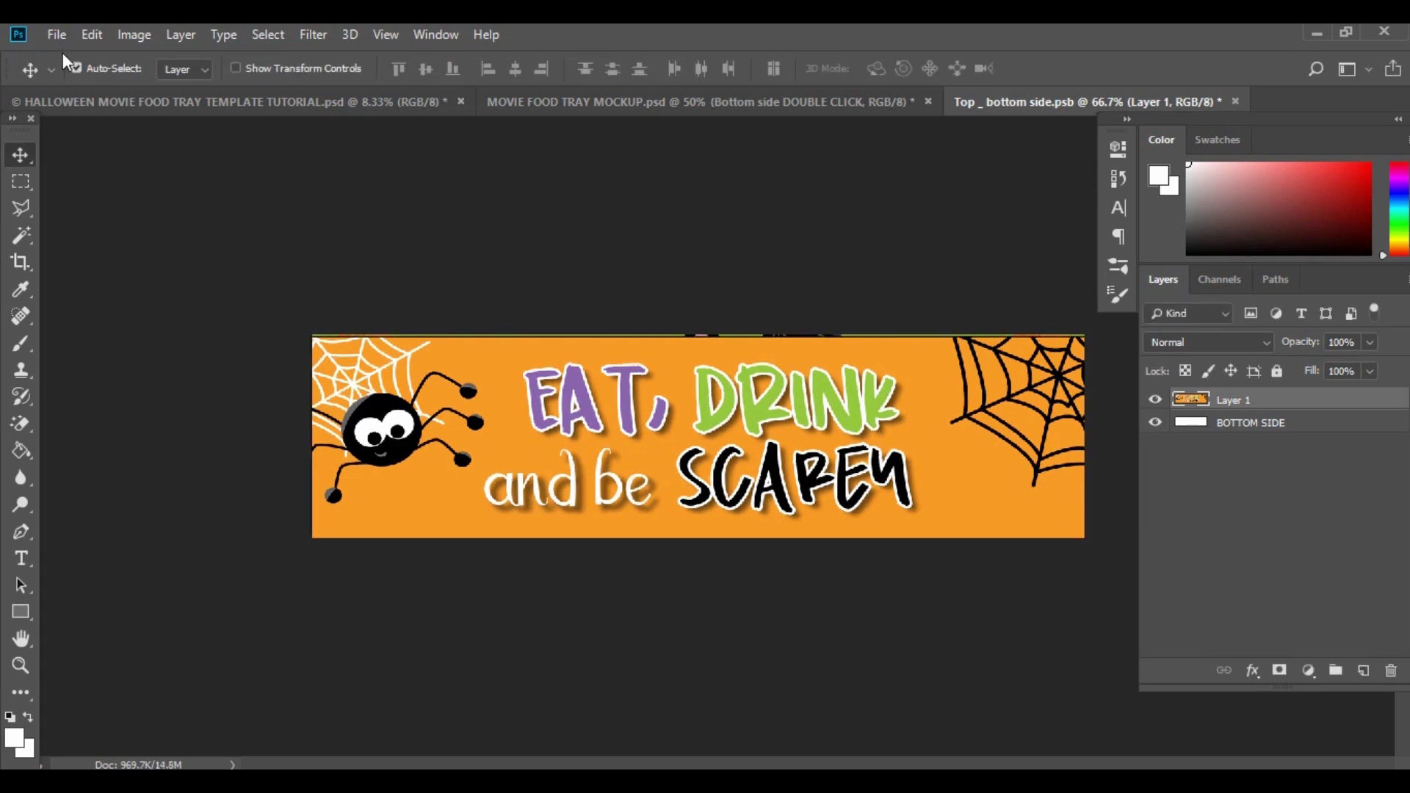
{"action": "left_click", "coordinate": [63, 31]}
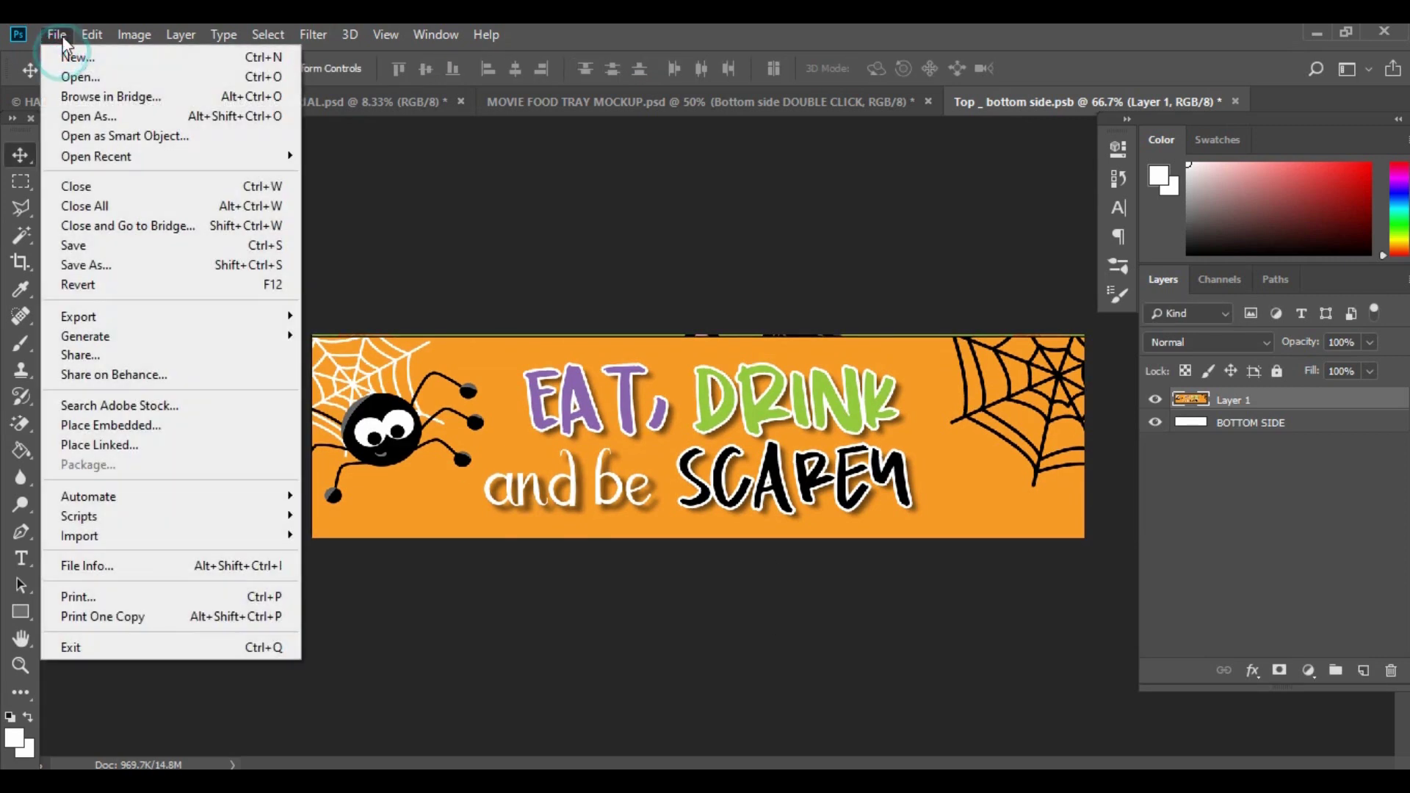
{"action": "left_click", "coordinate": [86, 248]}
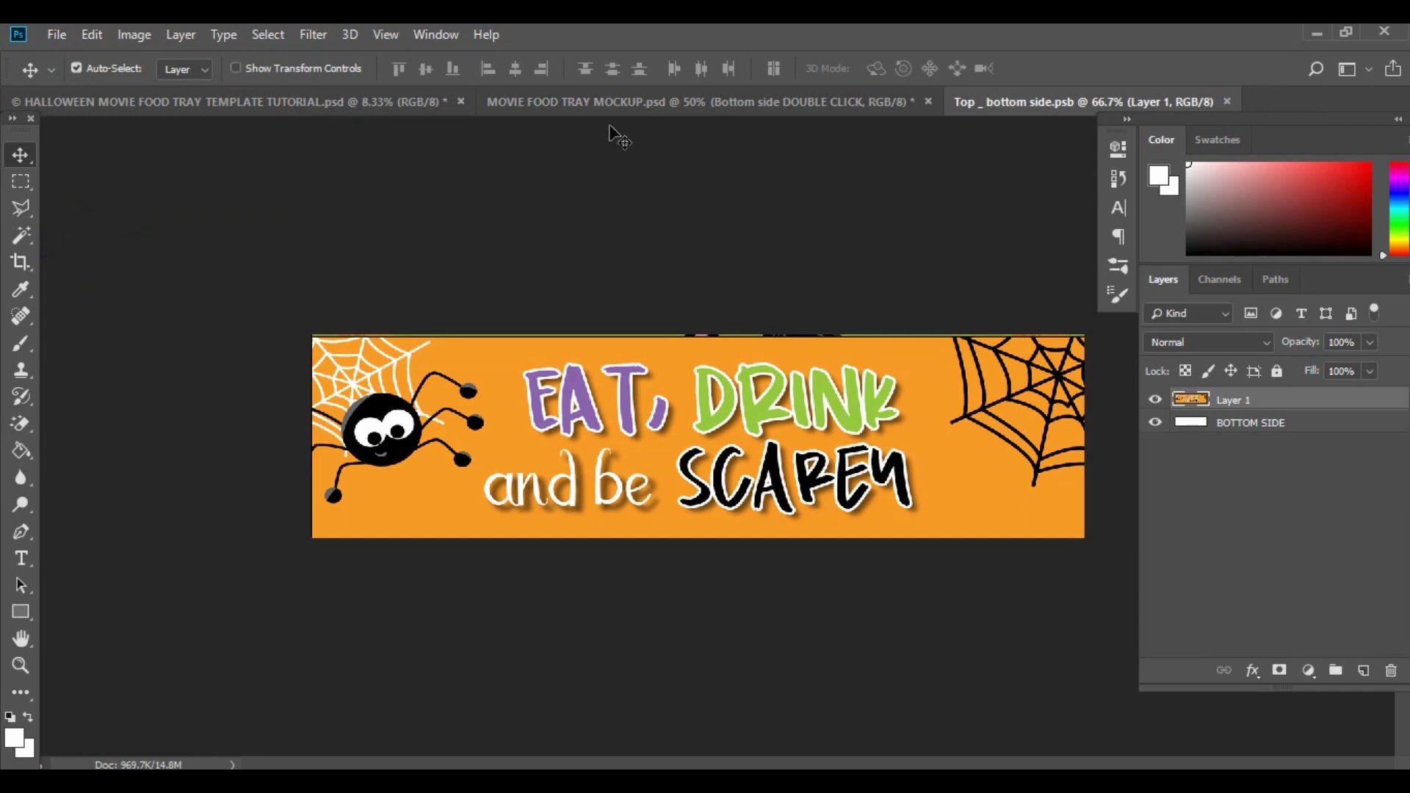
{"action": "left_click", "coordinate": [606, 101]}
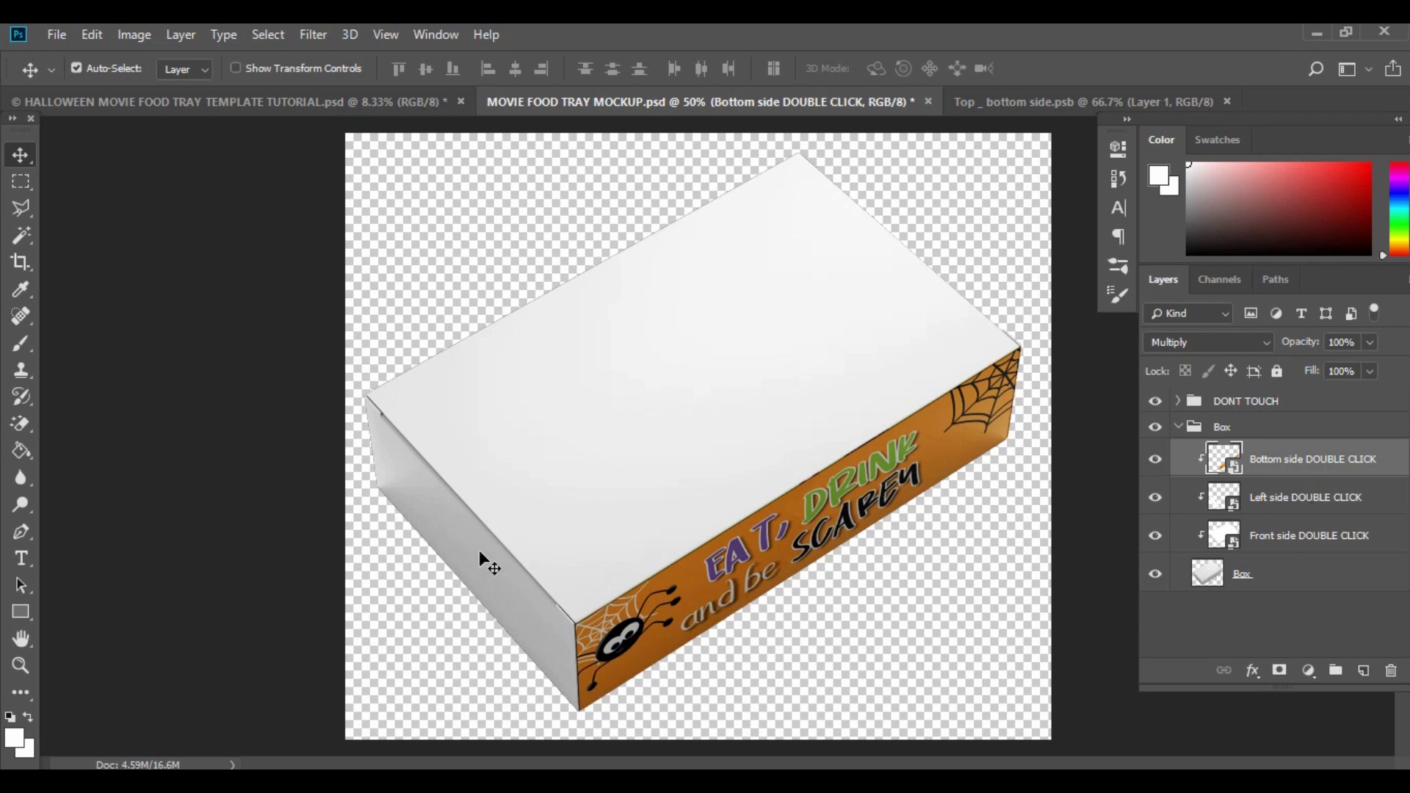
{"action": "left_click", "coordinate": [267, 103]}
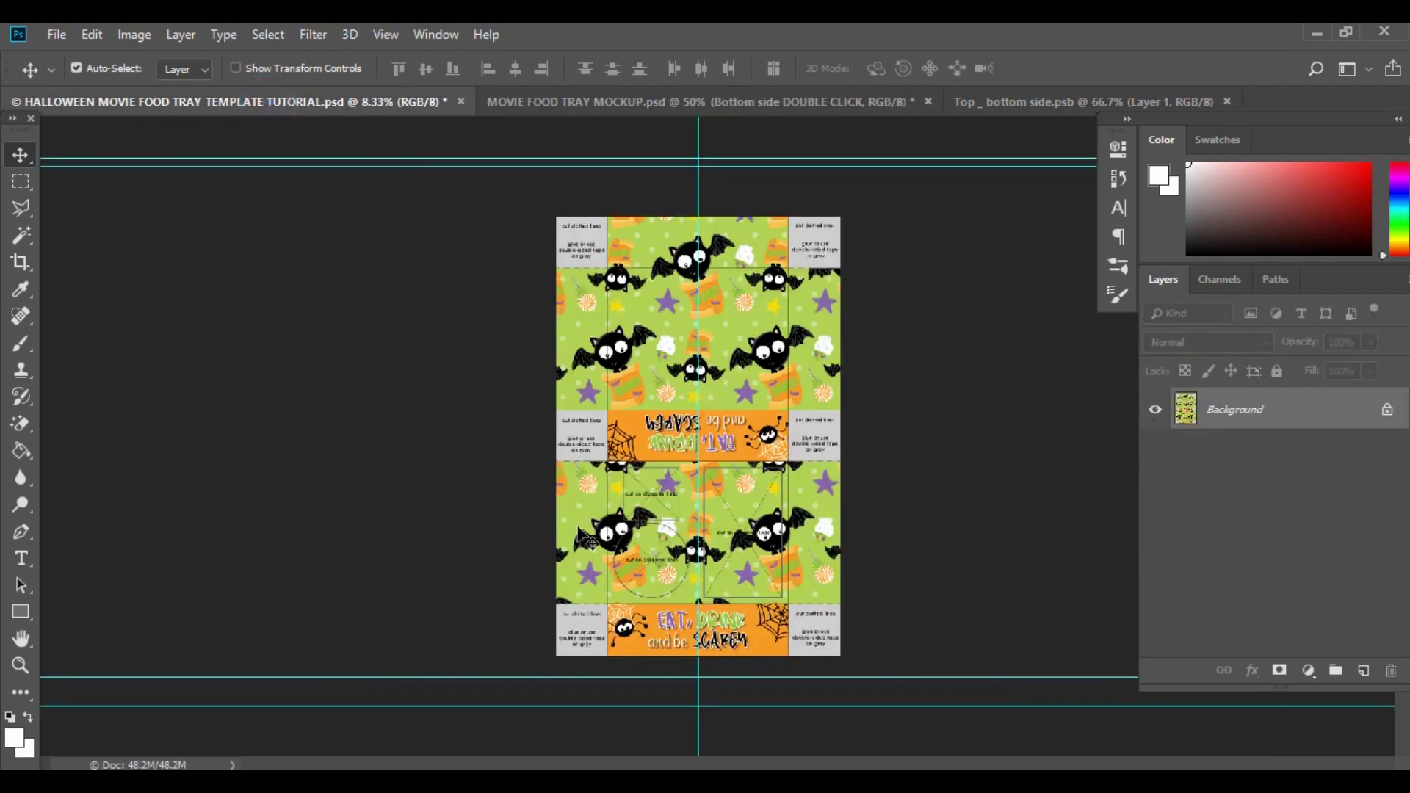
{"action": "left_click", "coordinate": [697, 103]}
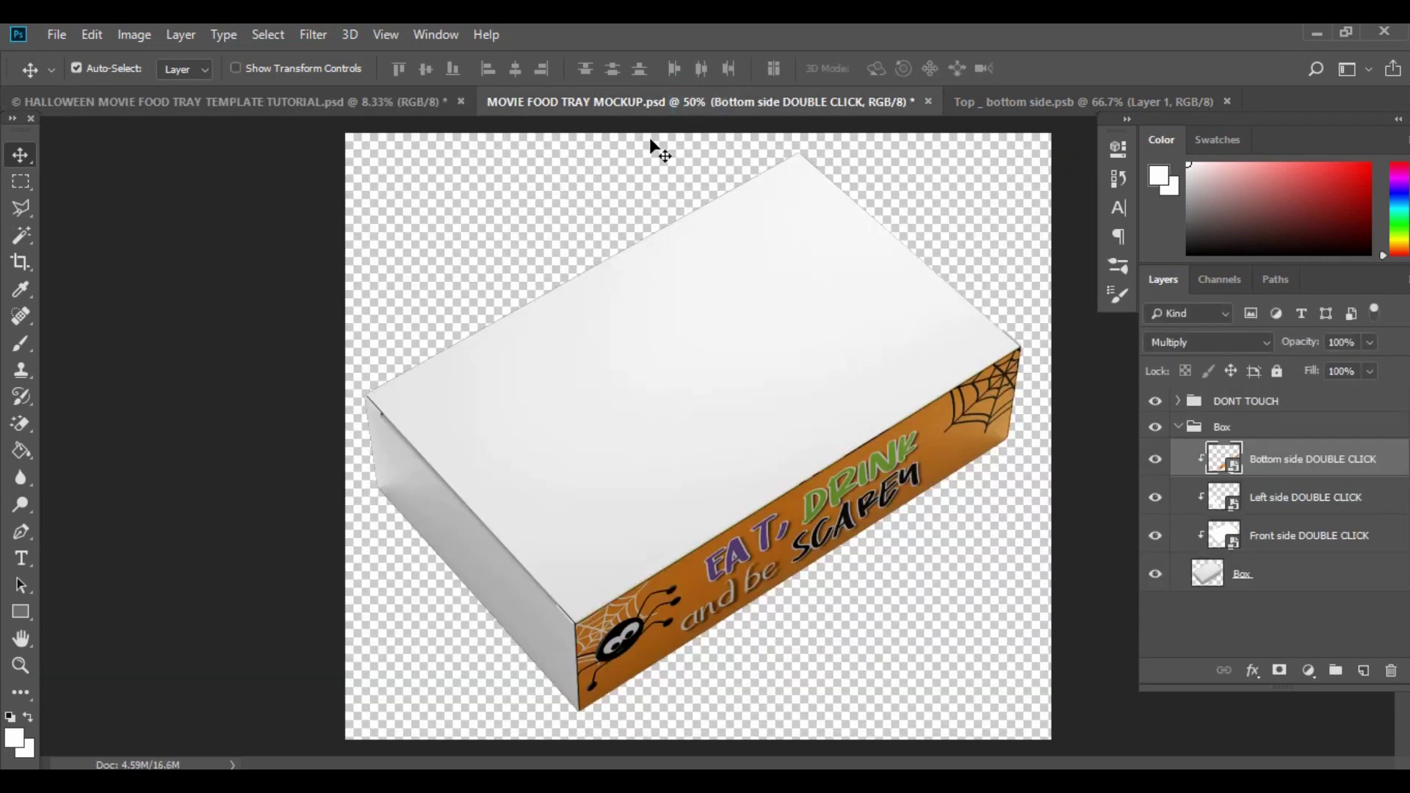
{"action": "left_click", "coordinate": [993, 103]}
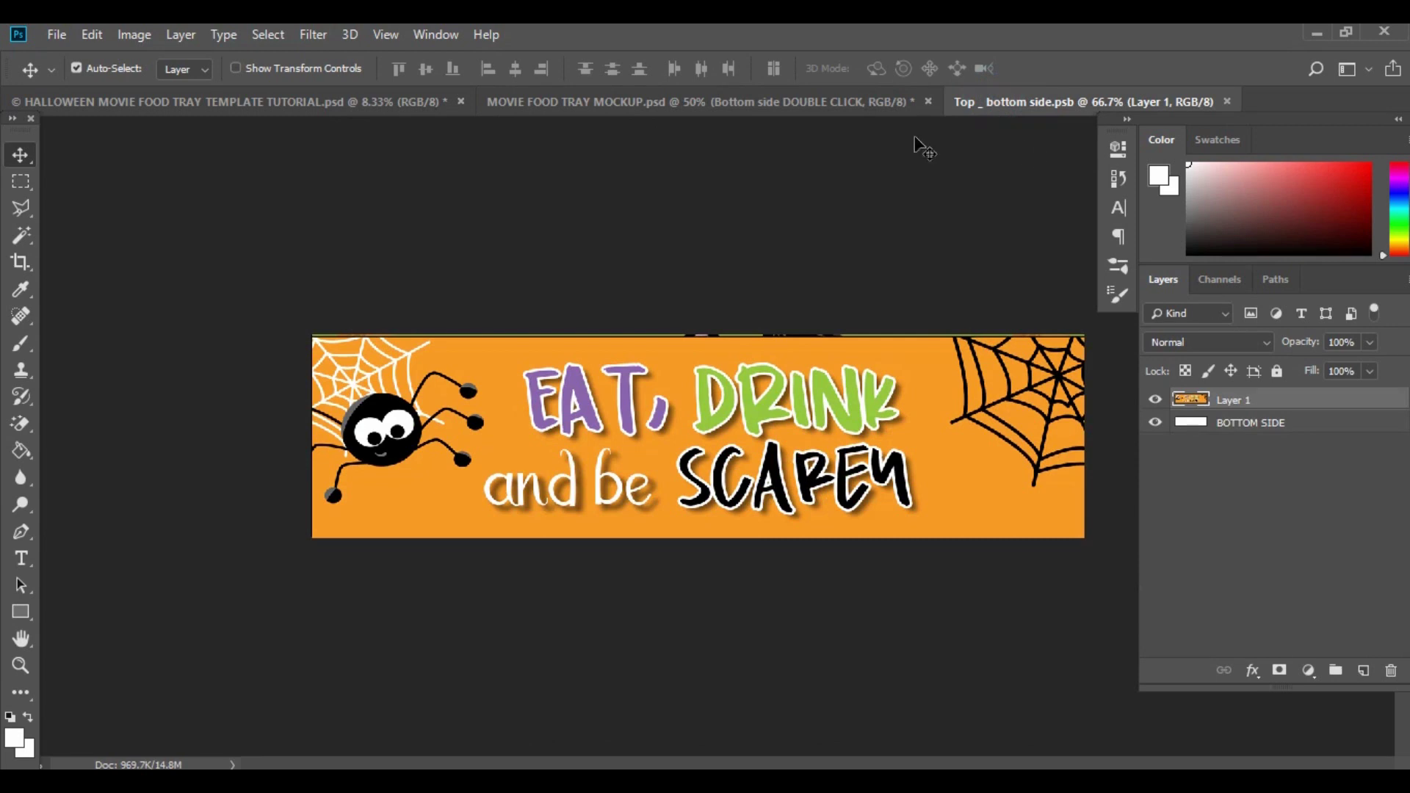
{"action": "left_click", "coordinate": [740, 101]}
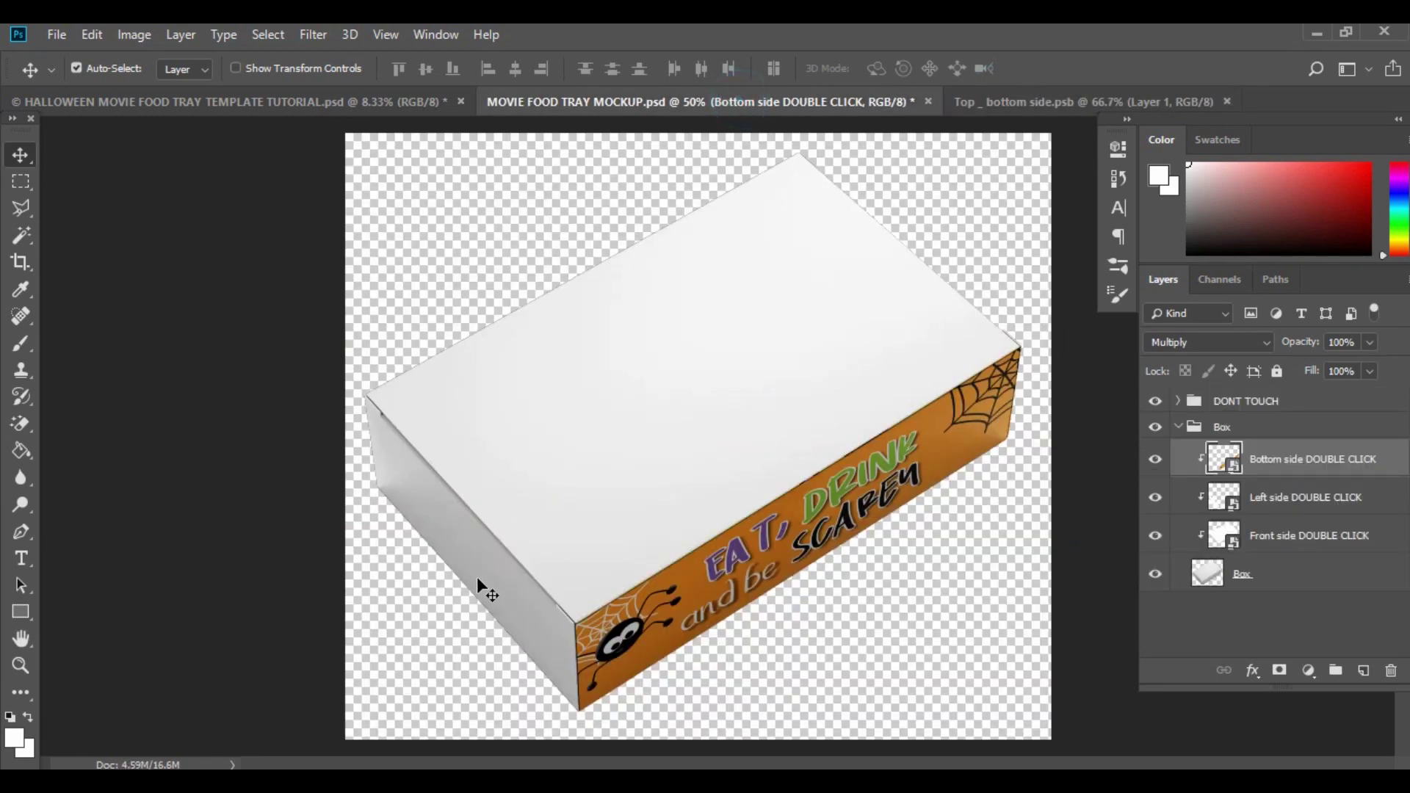
{"action": "left_click", "coordinate": [478, 576]}
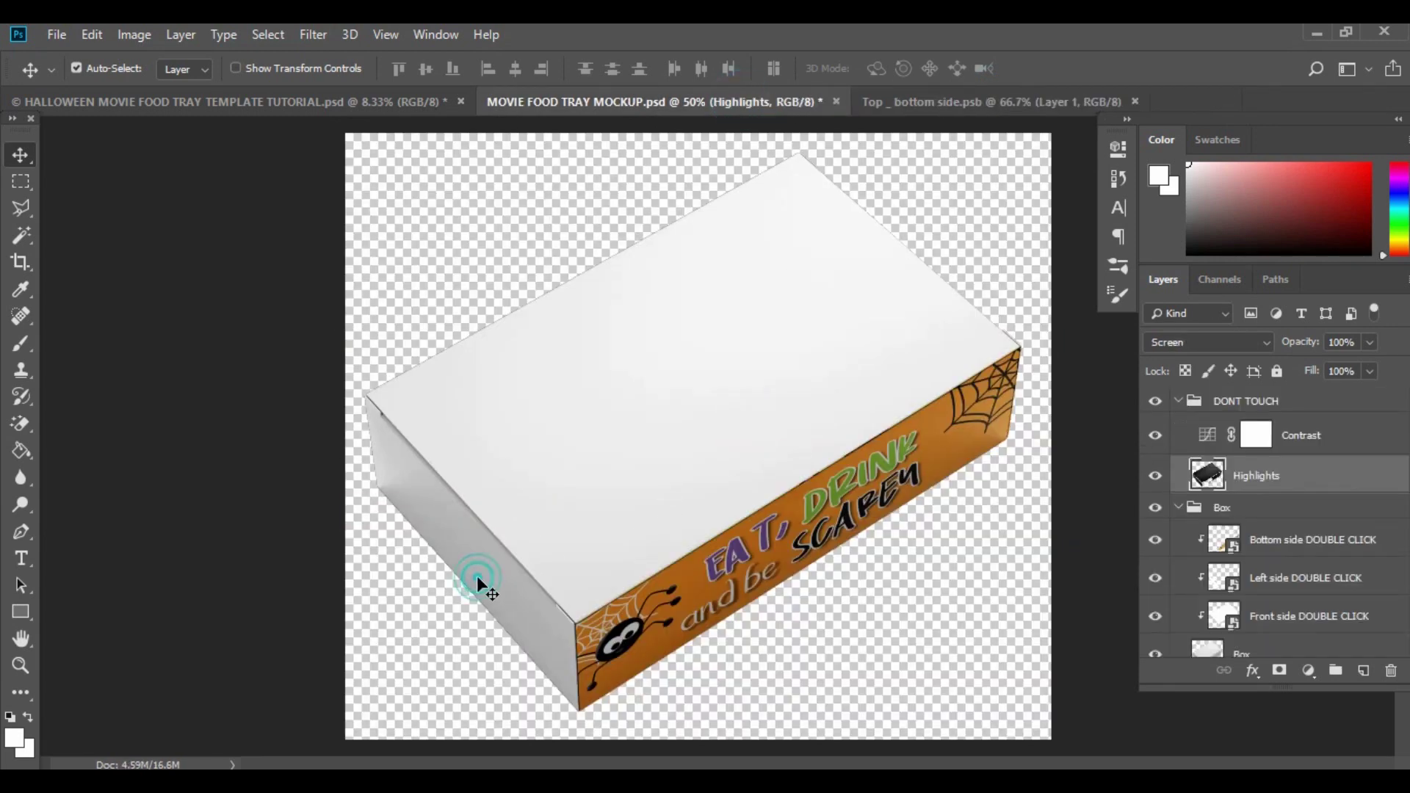
{"action": "left_click", "coordinate": [1179, 402]}
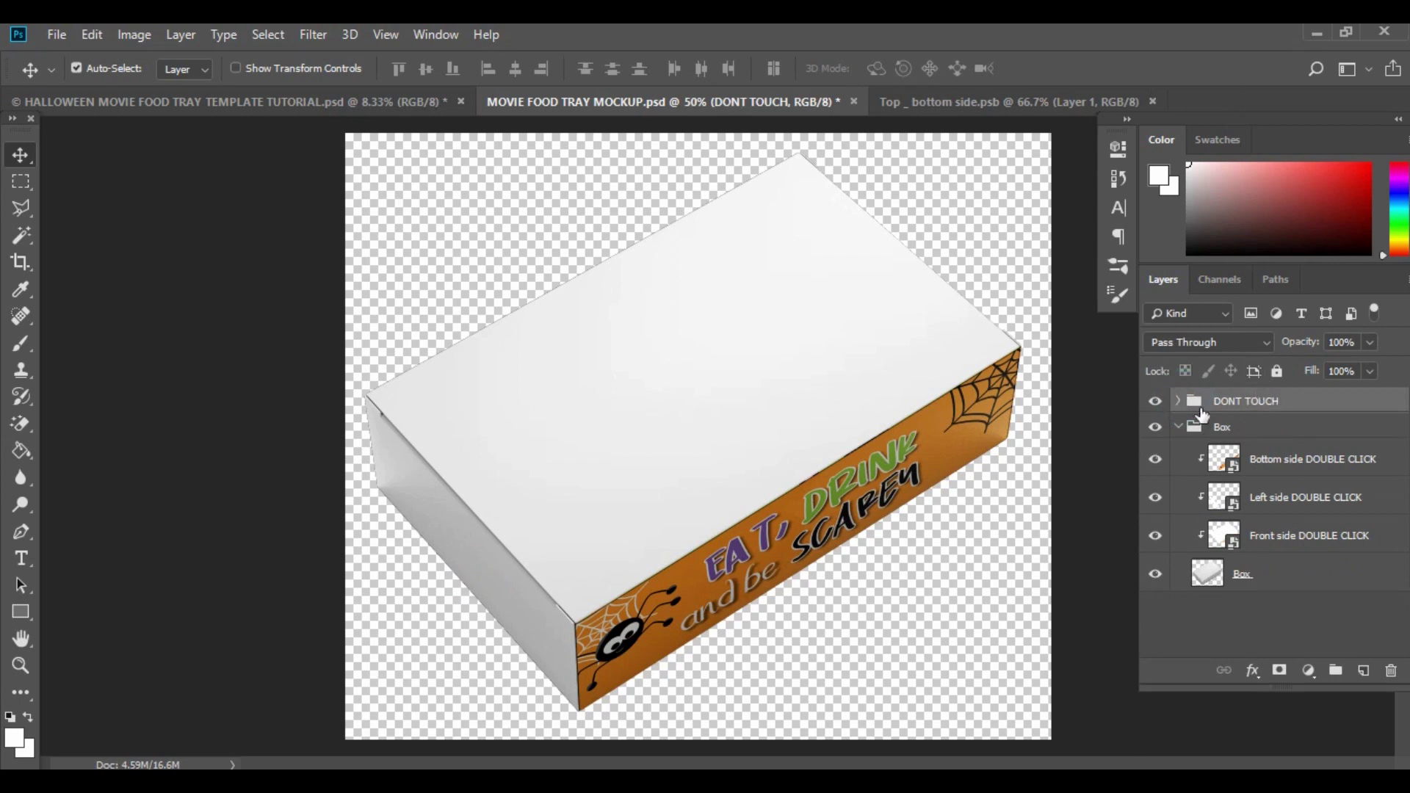
Open the Left side smart object and copy the Halloween pattern layer from Top _ bottom side into it.
{"action": "double_click", "coordinate": [1234, 508]}
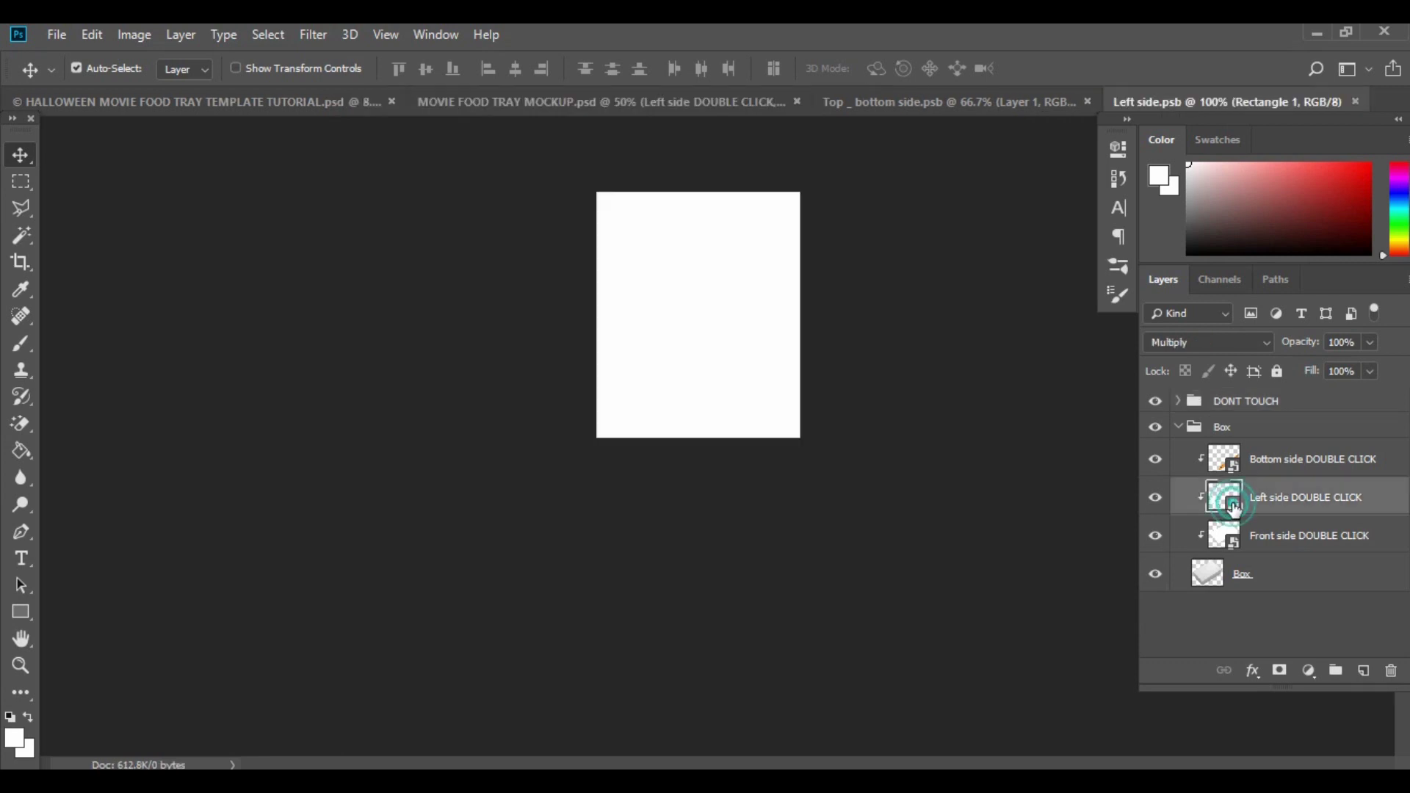
{"action": "left_click", "coordinate": [919, 105]}
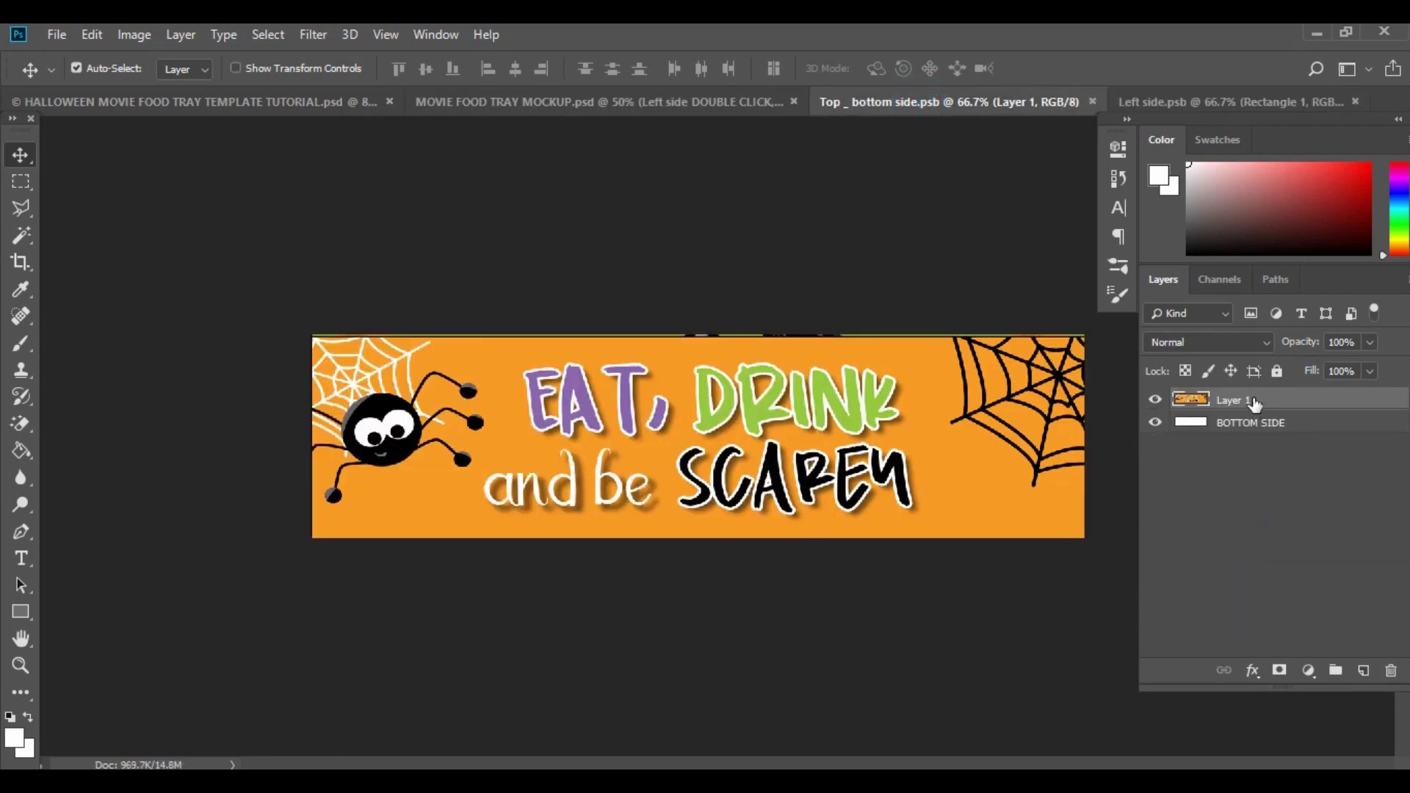
{"action": "left_click_drag", "start_coordinate": [1256, 401], "coordinate": [786, 397]}
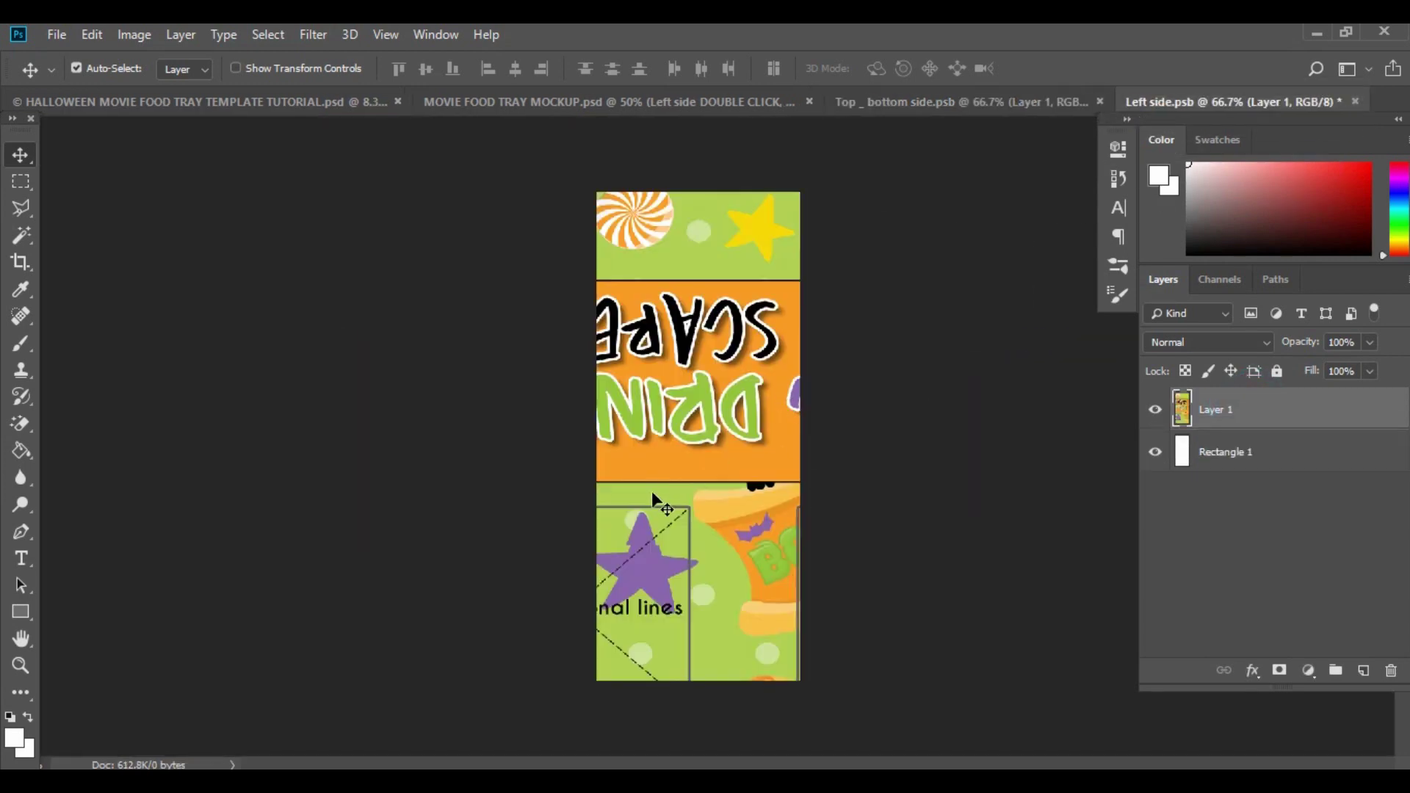
{"action": "left_click_drag", "start_coordinate": [652, 495], "coordinate": [913, 463]}
{"action": "left_click_drag", "start_coordinate": [629, 504], "coordinate": [796, 233]}
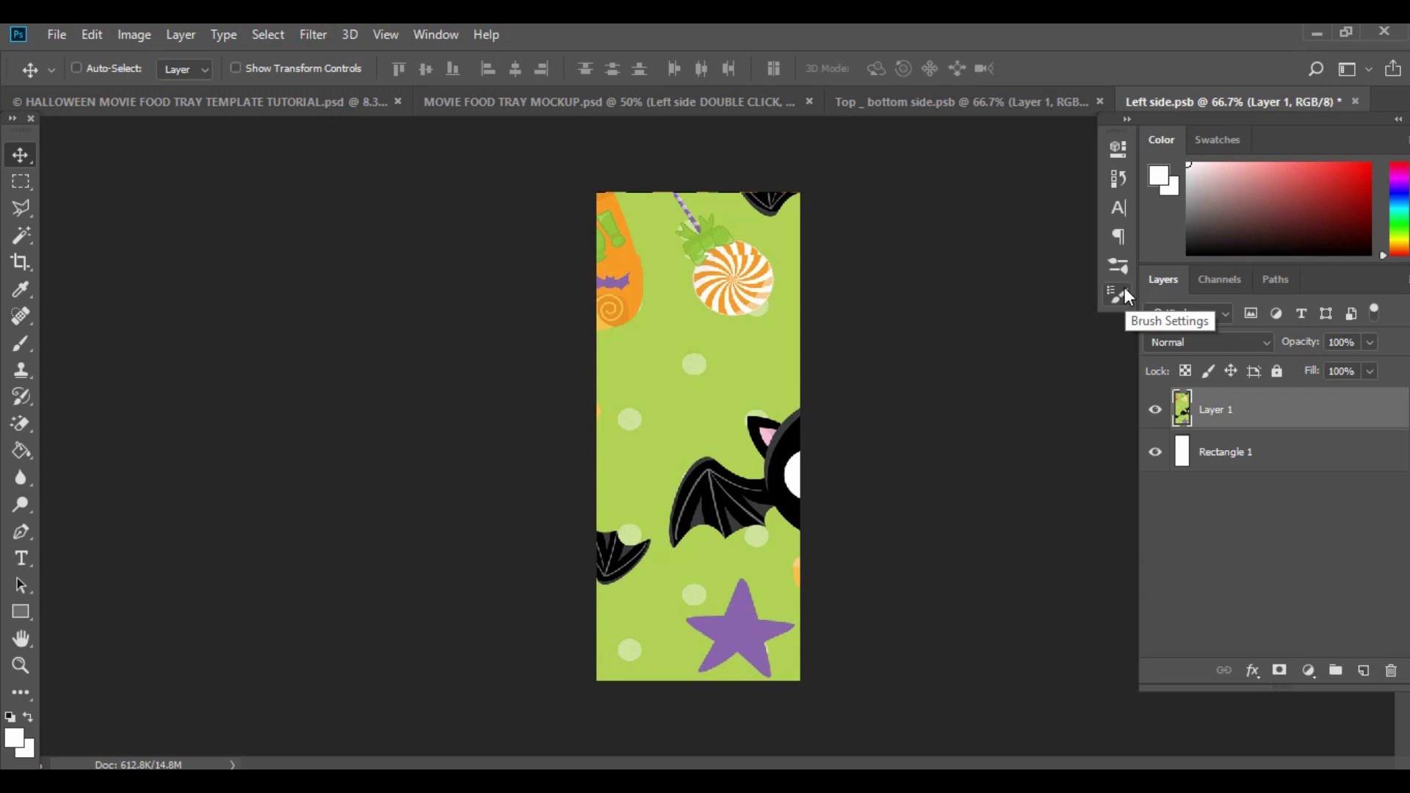
Resize the green pattern's height and move it to fit the left side strip.
{"action": "key", "text": "ctrl+t"}
{"action": "key", "text": "ctrl+minus"}
{"action": "key", "text": "ctrl+minus"}
{"action": "key", "text": "ctrl+minus"}
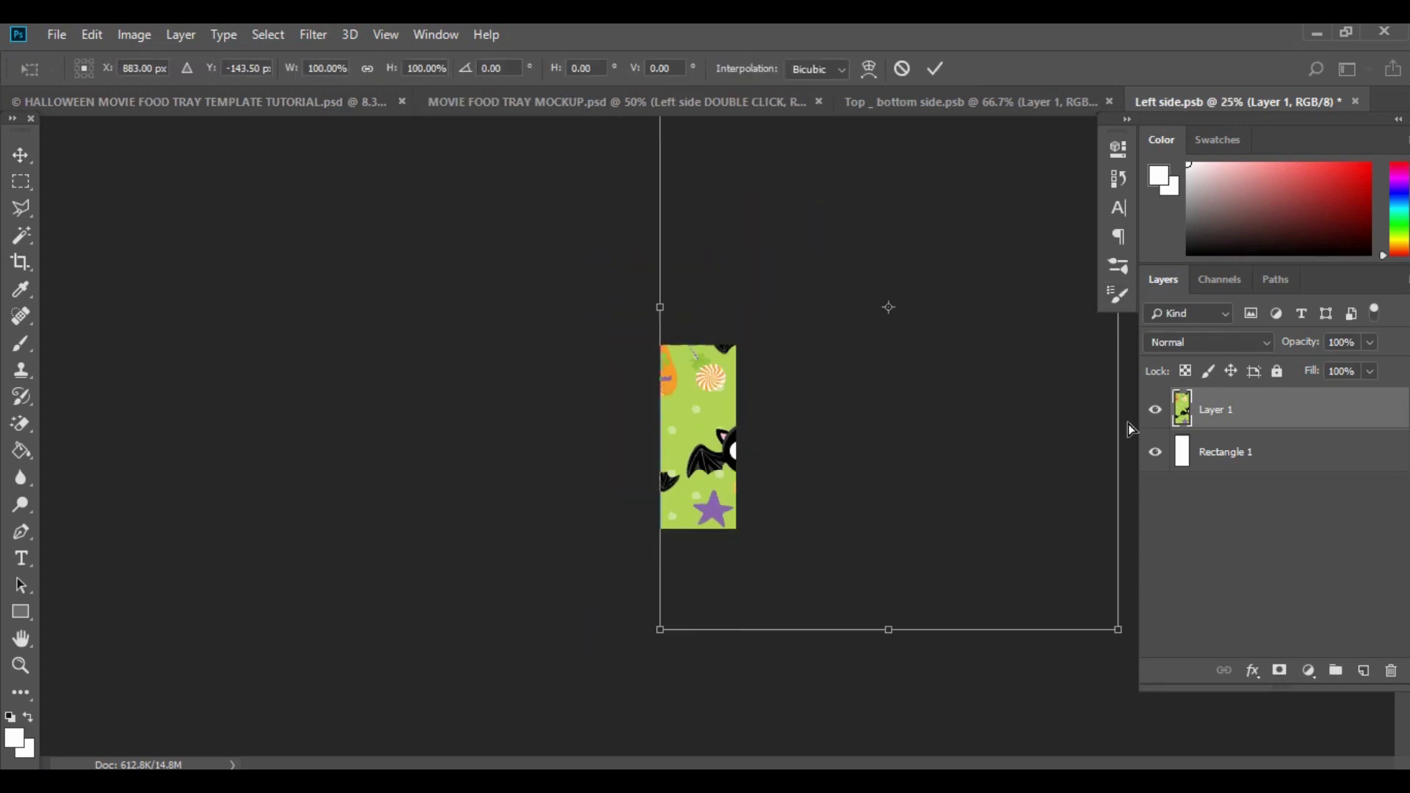
{"action": "left_click_drag", "start_coordinate": [893, 633], "coordinate": [886, 601]}
{"action": "left_click_drag", "start_coordinate": [945, 230], "coordinate": [933, 347]}
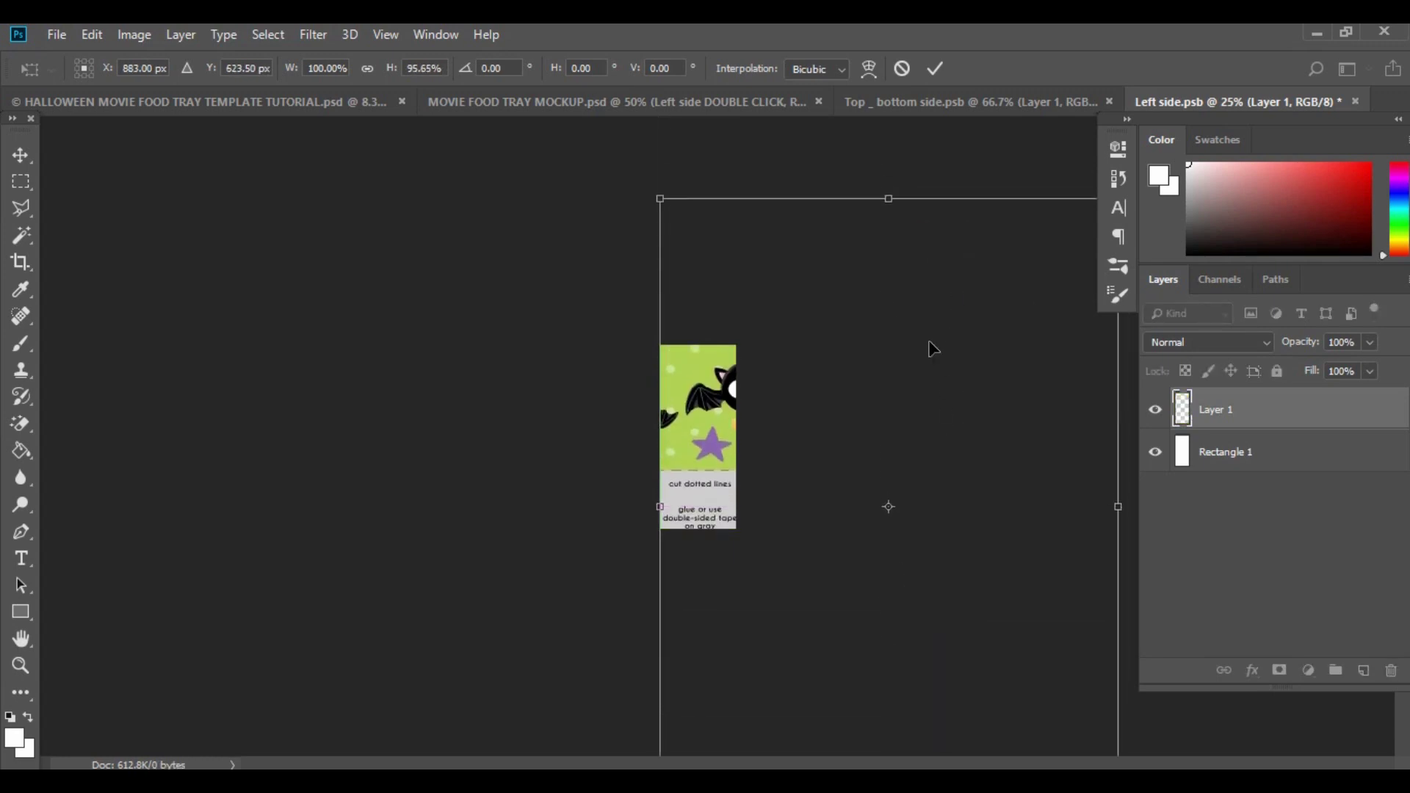
{"action": "left_click_drag", "start_coordinate": [890, 197], "coordinate": [889, 312]}
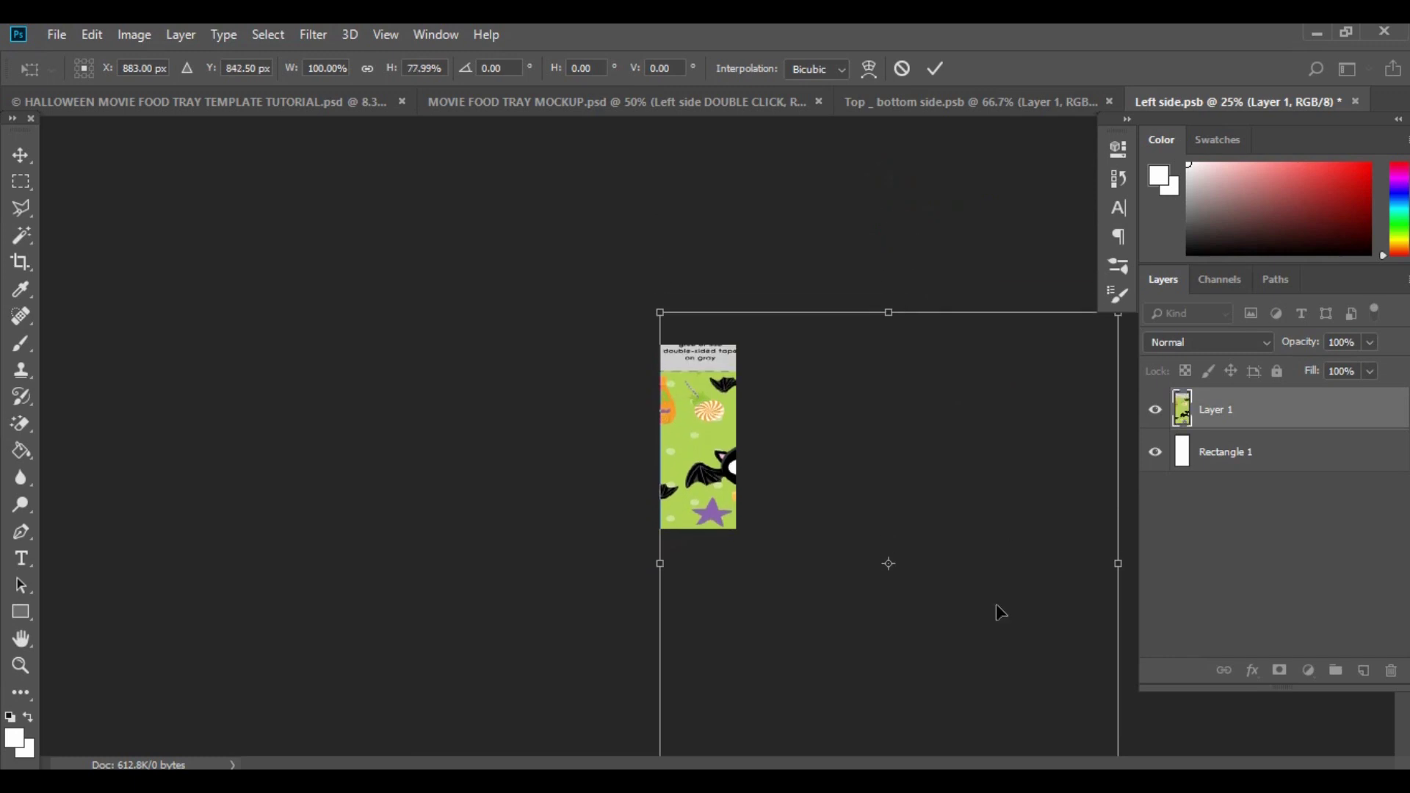
{"action": "left_click_drag", "start_coordinate": [967, 651], "coordinate": [969, 412]}
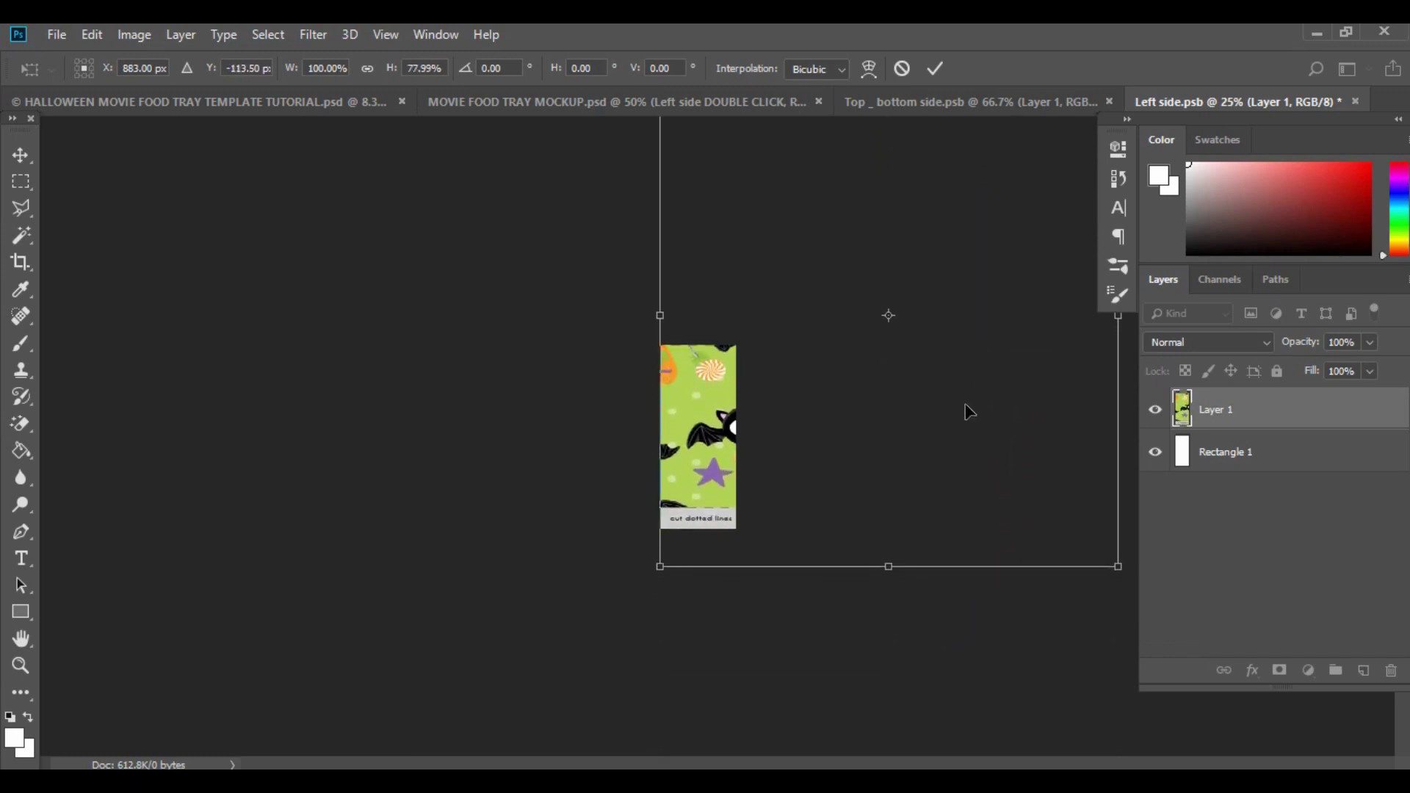
{"action": "left_click_drag", "start_coordinate": [896, 566], "coordinate": [895, 610]}
{"action": "left_click_drag", "start_coordinate": [931, 539], "coordinate": [925, 513]}
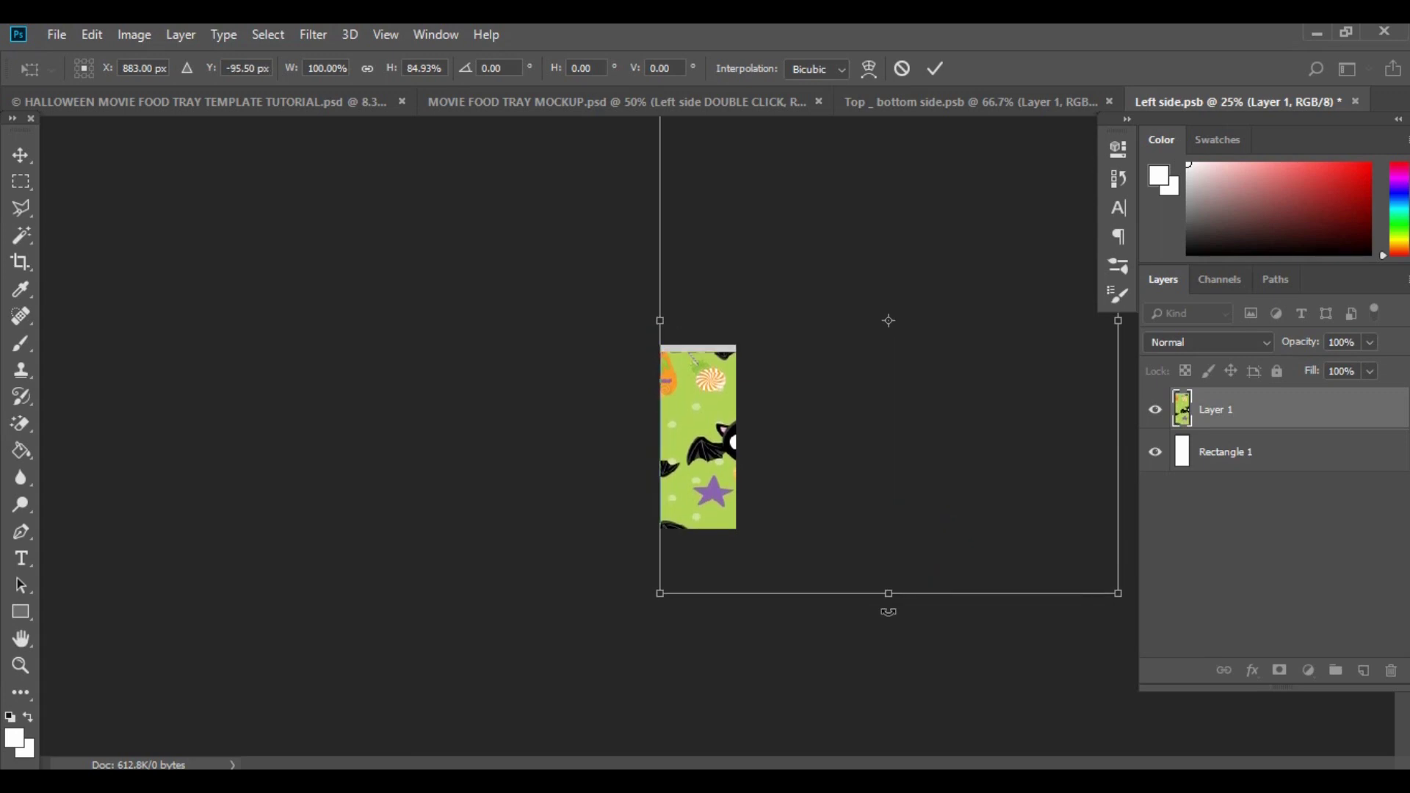
Fine-tune the pattern's height and position, apply the transform, and save Left side.psb.
{"action": "left_click_drag", "start_coordinate": [888, 592], "coordinate": [916, 564]}
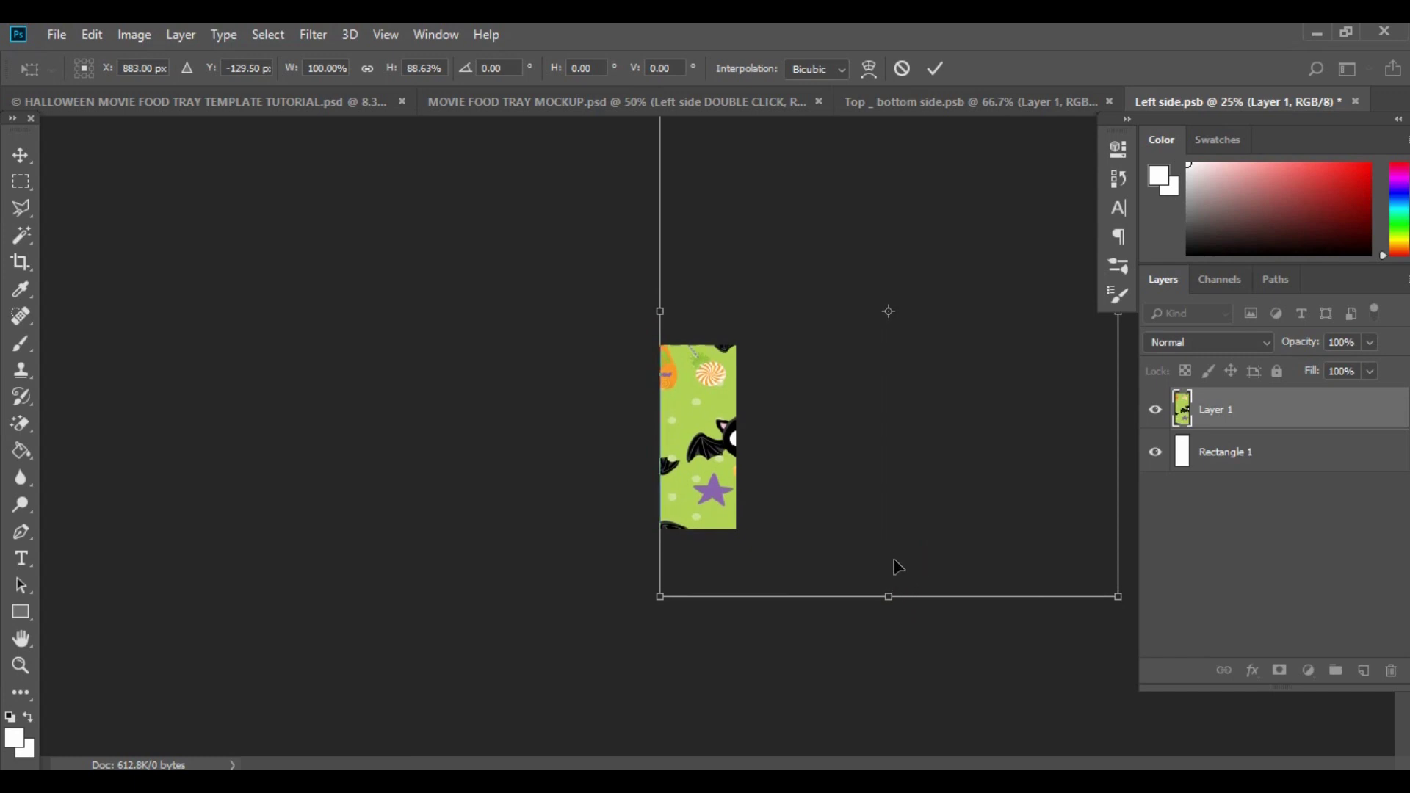
{"action": "left_click", "coordinate": [887, 592]}
{"action": "left_click_drag", "start_coordinate": [887, 591], "coordinate": [887, 585]}
{"action": "left_click_drag", "start_coordinate": [906, 500], "coordinate": [948, 520]}
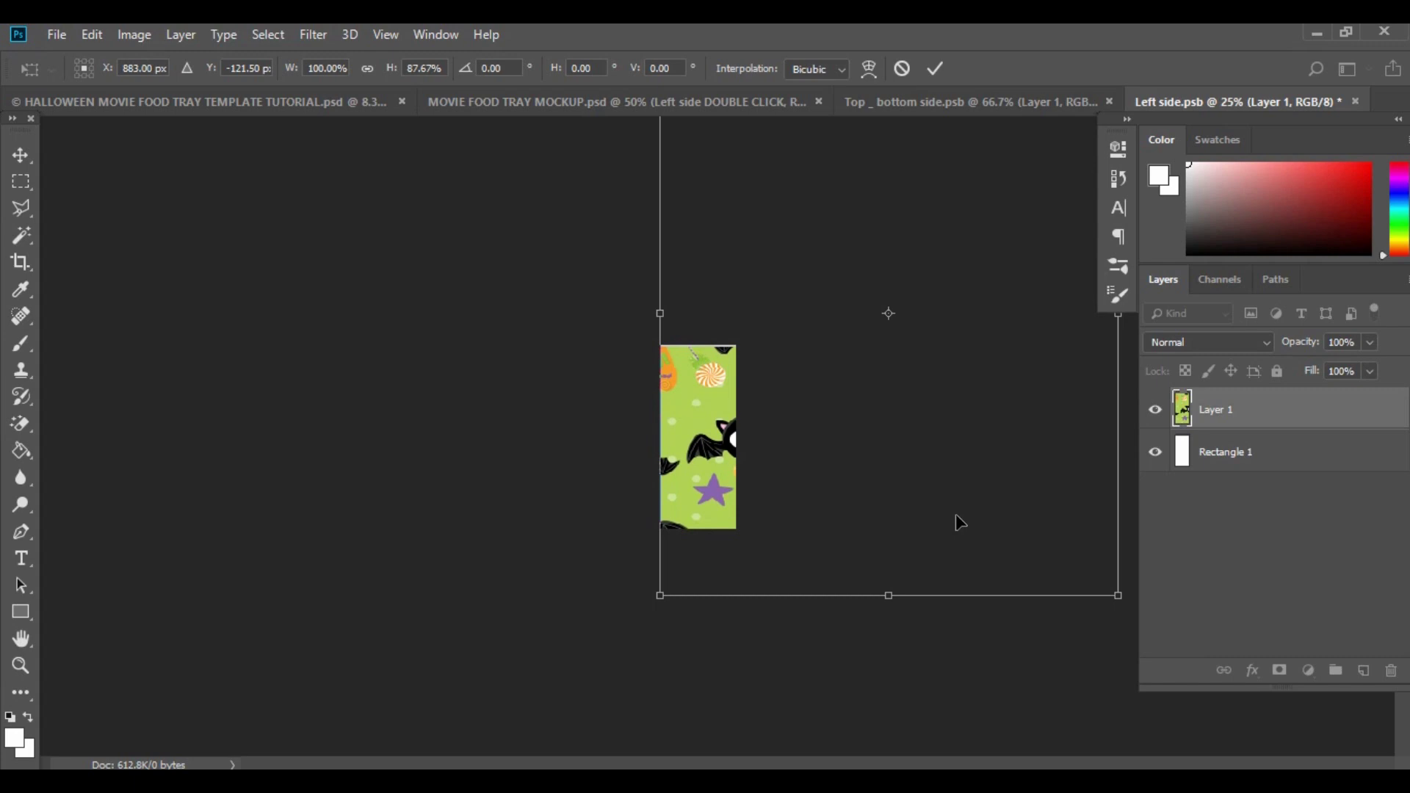
{"action": "key", "text": "Return"}
{"action": "left_click", "coordinate": [62, 31]}
{"action": "left_click", "coordinate": [81, 243]}
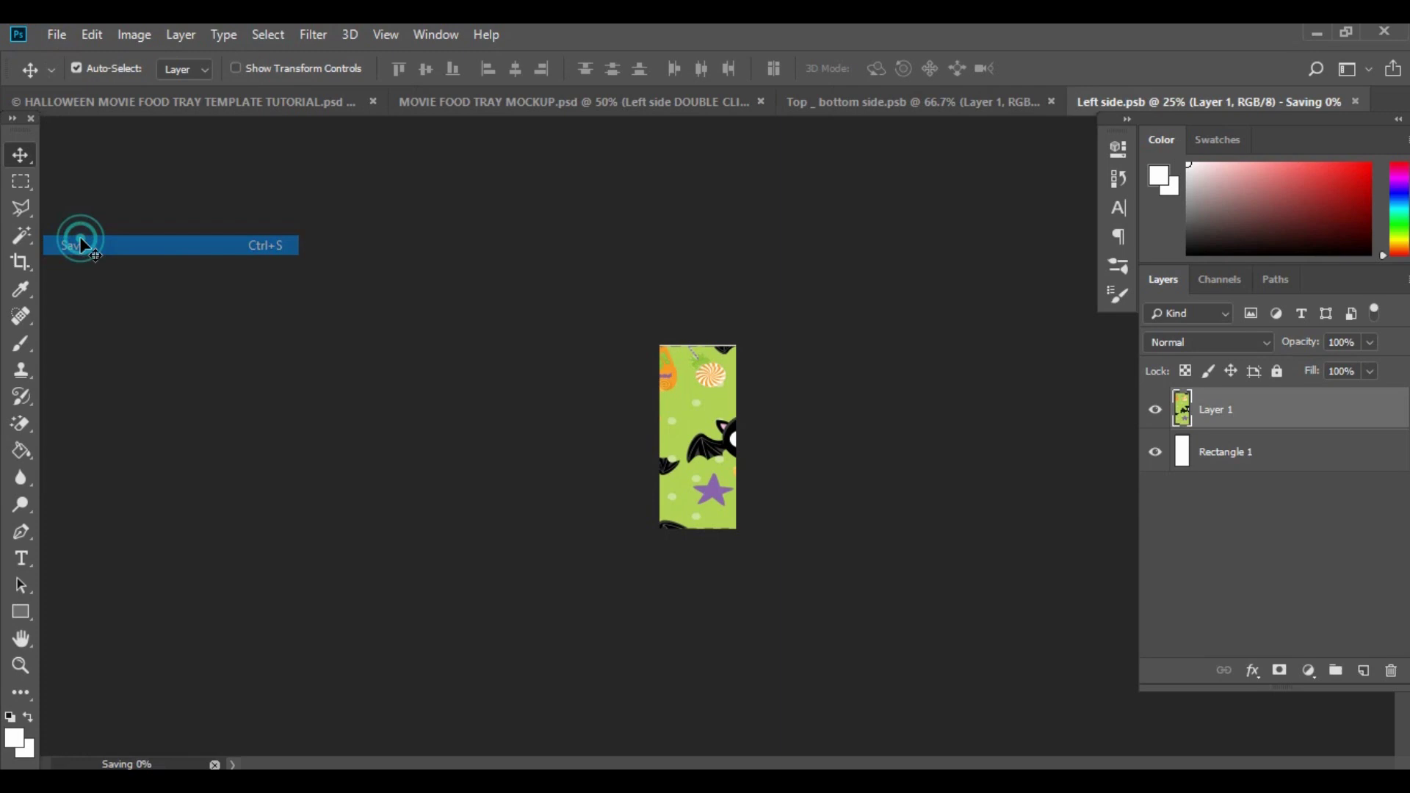
Open the Front side smart object and copy the green pattern layer in from Left side.psb.
{"action": "left_click", "coordinate": [524, 101]}
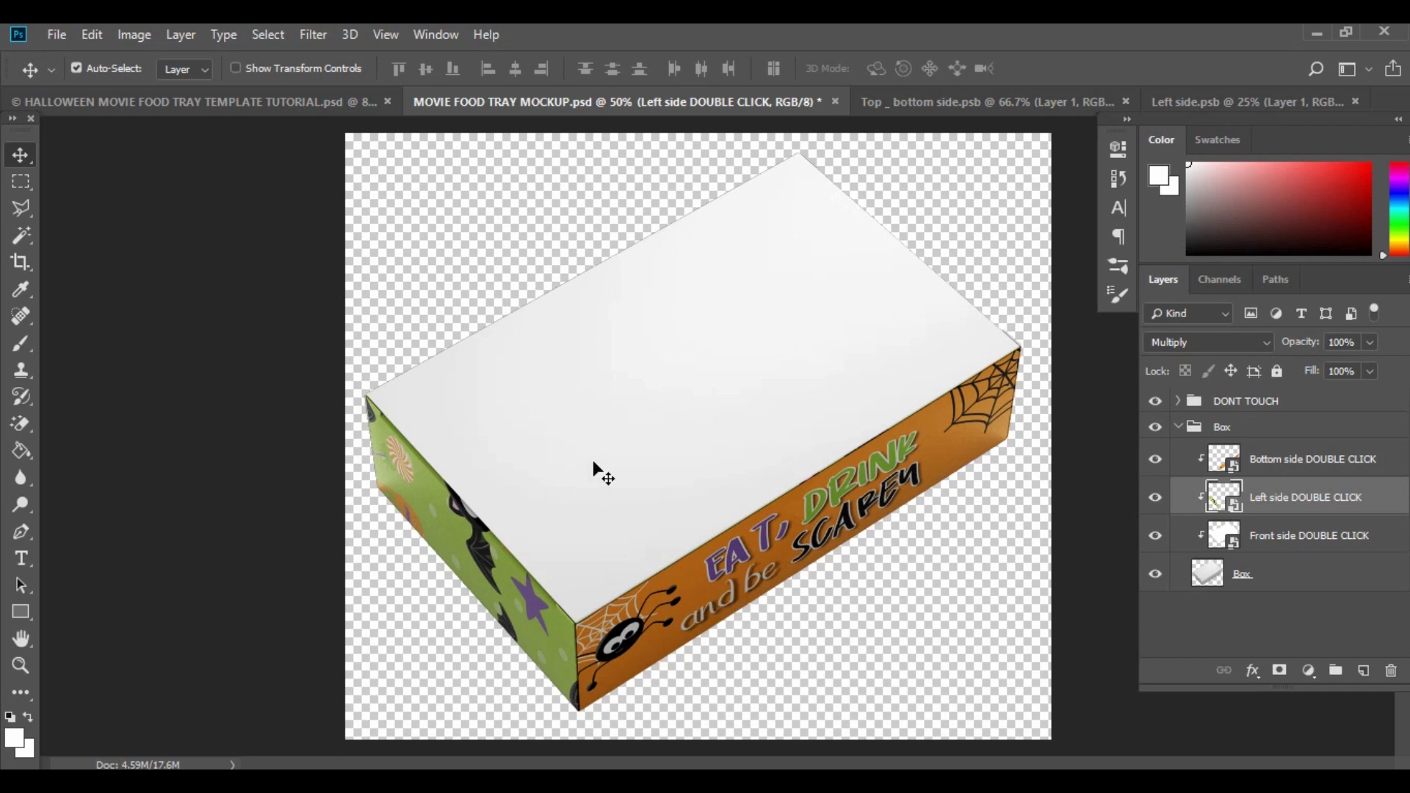
{"action": "double_click", "coordinate": [1234, 547]}
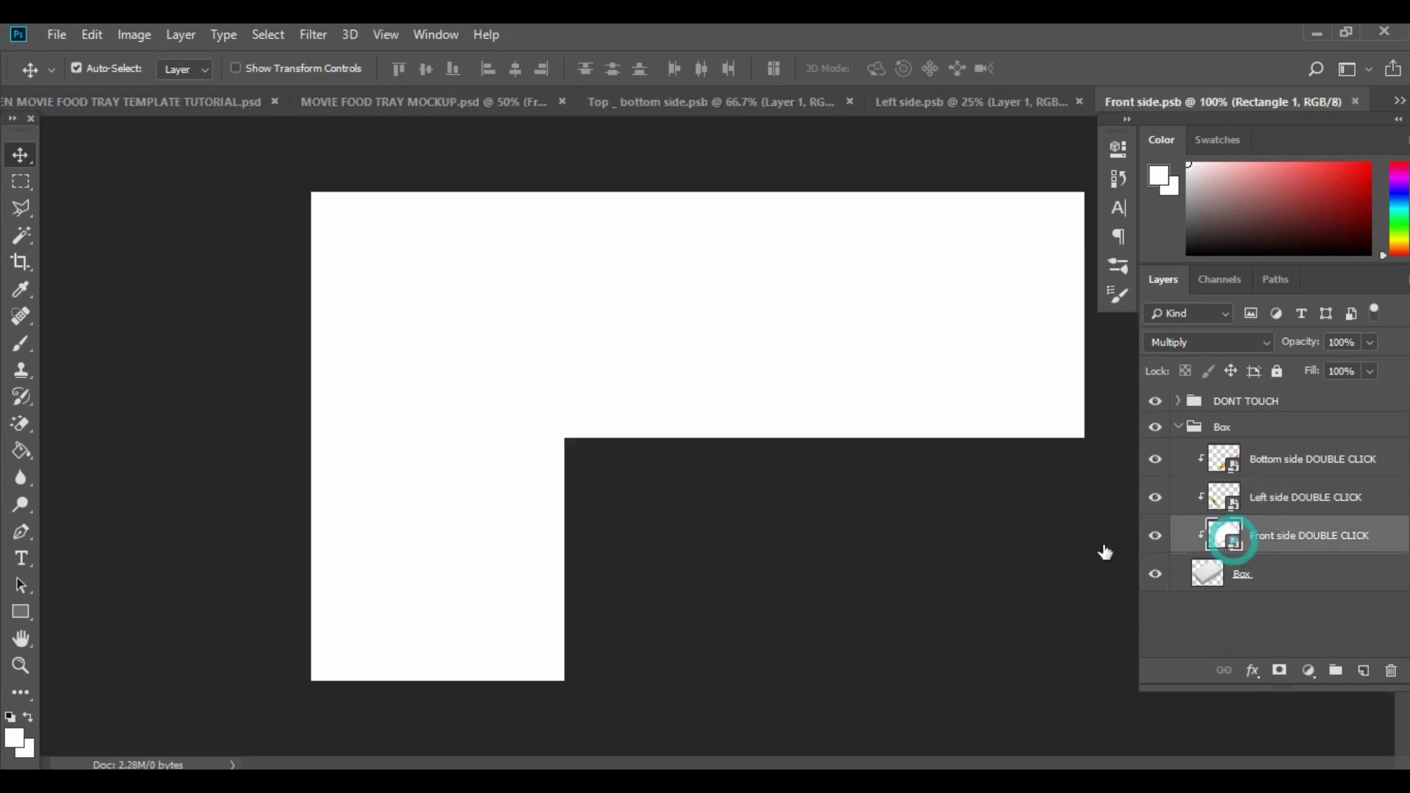
{"action": "left_click", "coordinate": [940, 100]}
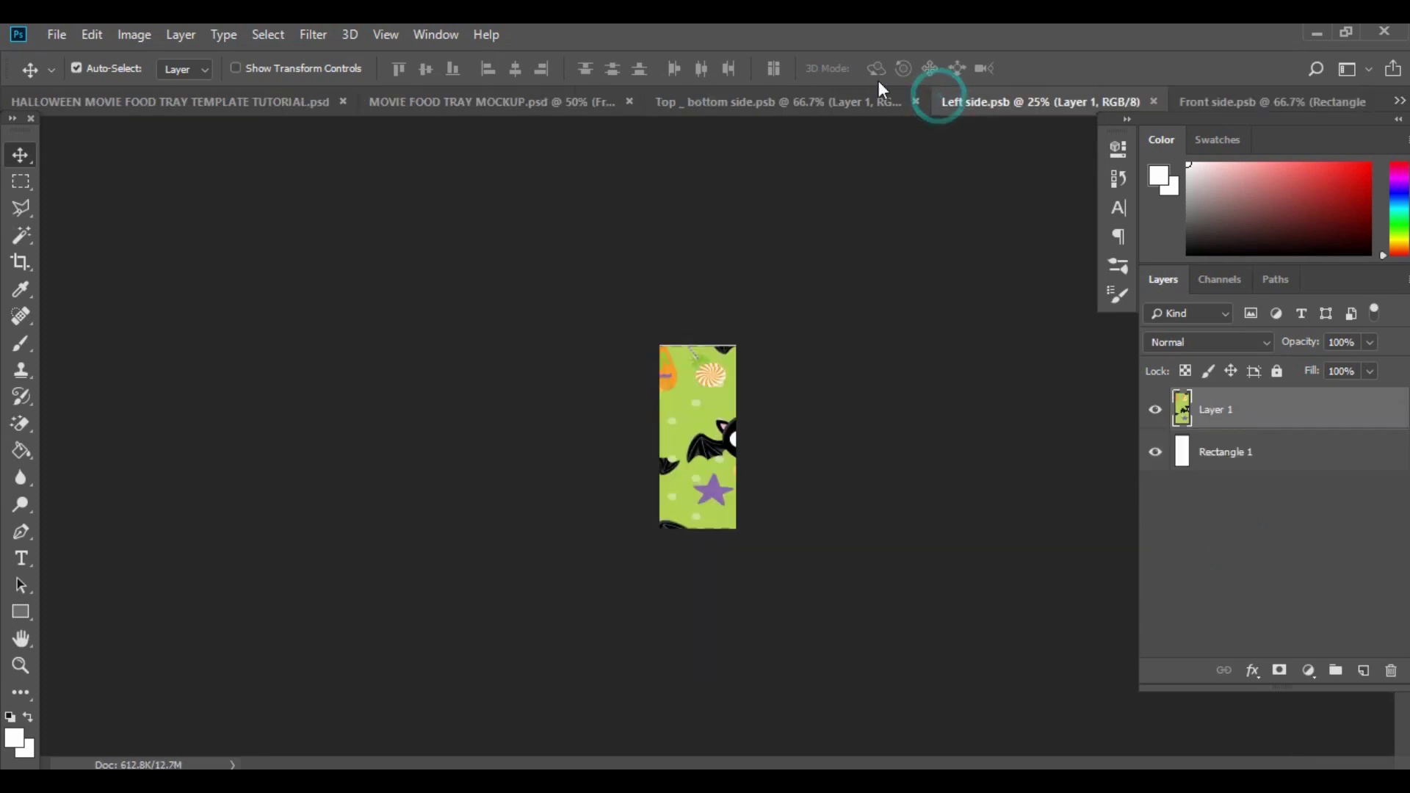
{"action": "left_click_drag", "start_coordinate": [1302, 418], "coordinate": [764, 455]}
{"action": "left_click_drag", "start_coordinate": [763, 514], "coordinate": [742, 282]}
Nudge the pattern up, apply the transform, save Front side.psb, and return to the mockup.
{"action": "key", "text": "ctrl+t"}
{"action": "key", "text": "ctrl+minus"}
{"action": "key", "text": "ctrl+minus"}
{"action": "key", "text": "ctrl+minus"}
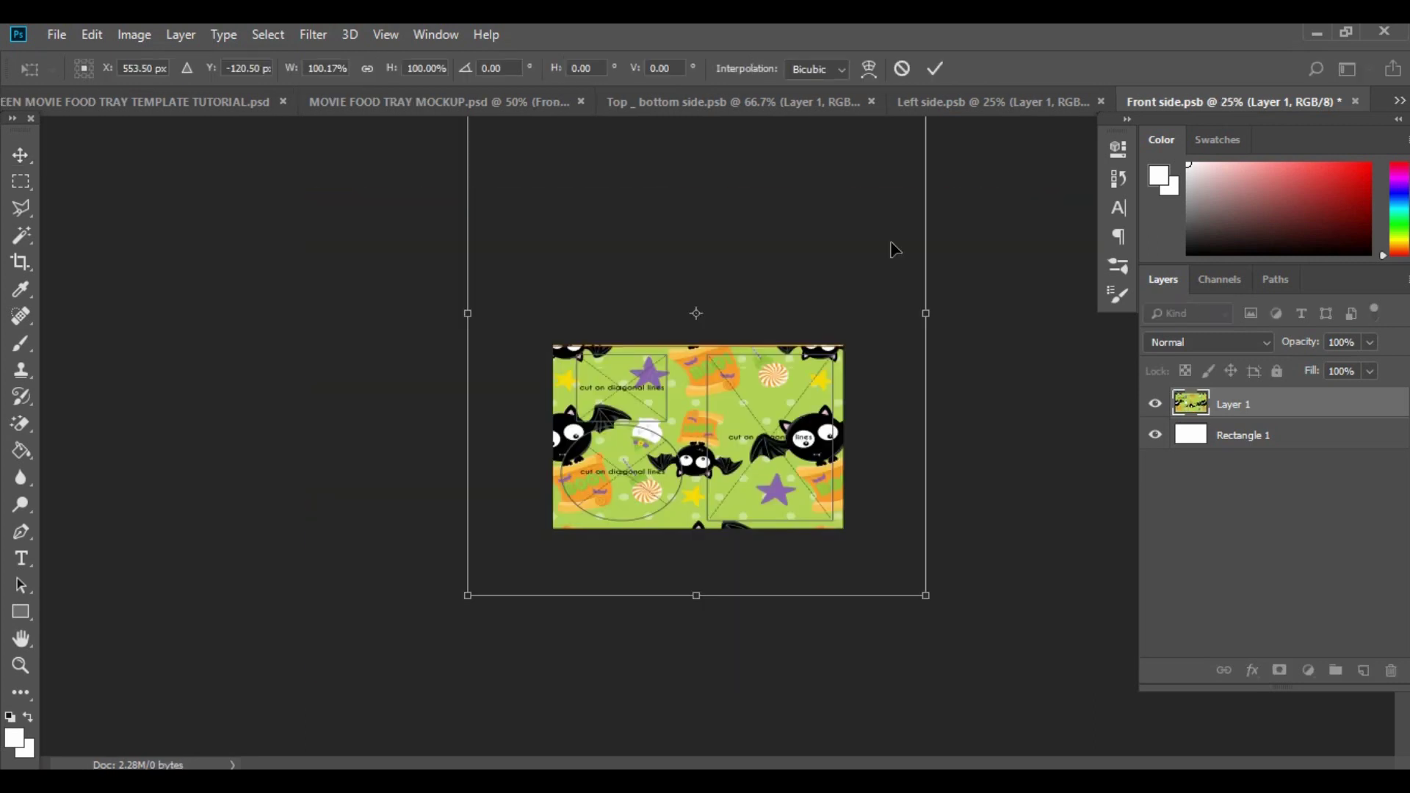
{"action": "key", "text": "Up"}
{"action": "key", "text": "Up"}
{"action": "key", "text": "Up"}
{"action": "key", "text": "Up"}
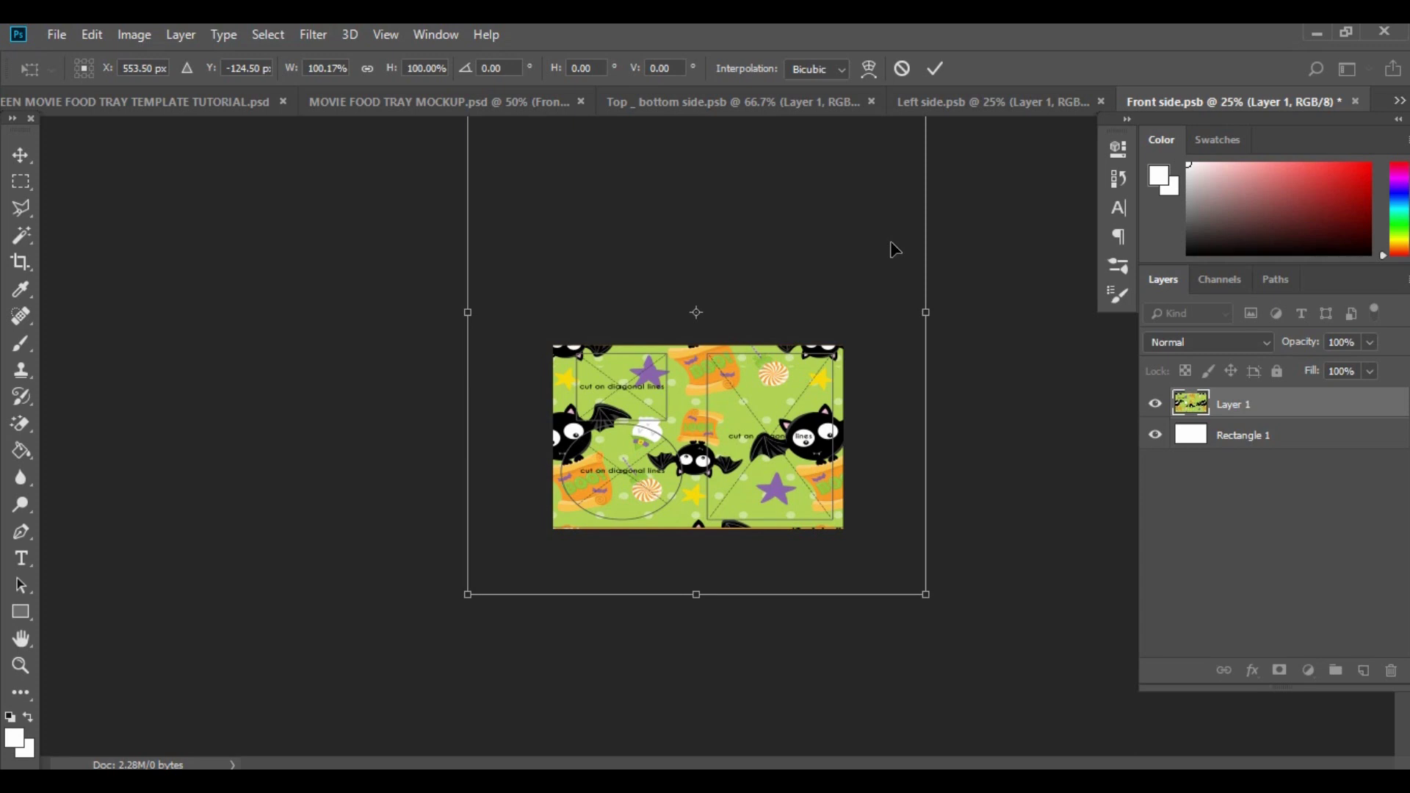
{"action": "key", "text": "Return"}
{"action": "left_click", "coordinate": [56, 34]}
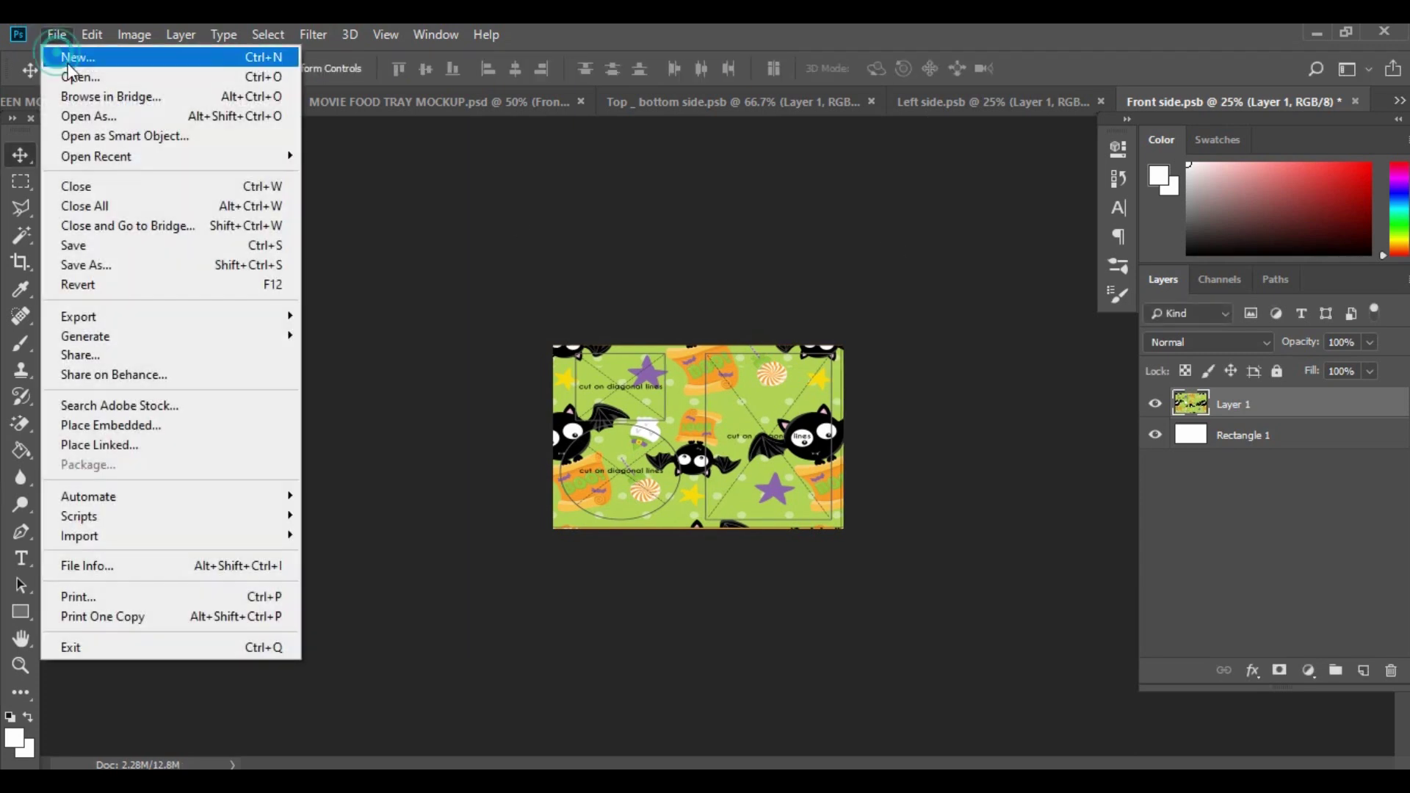
{"action": "left_click", "coordinate": [107, 245]}
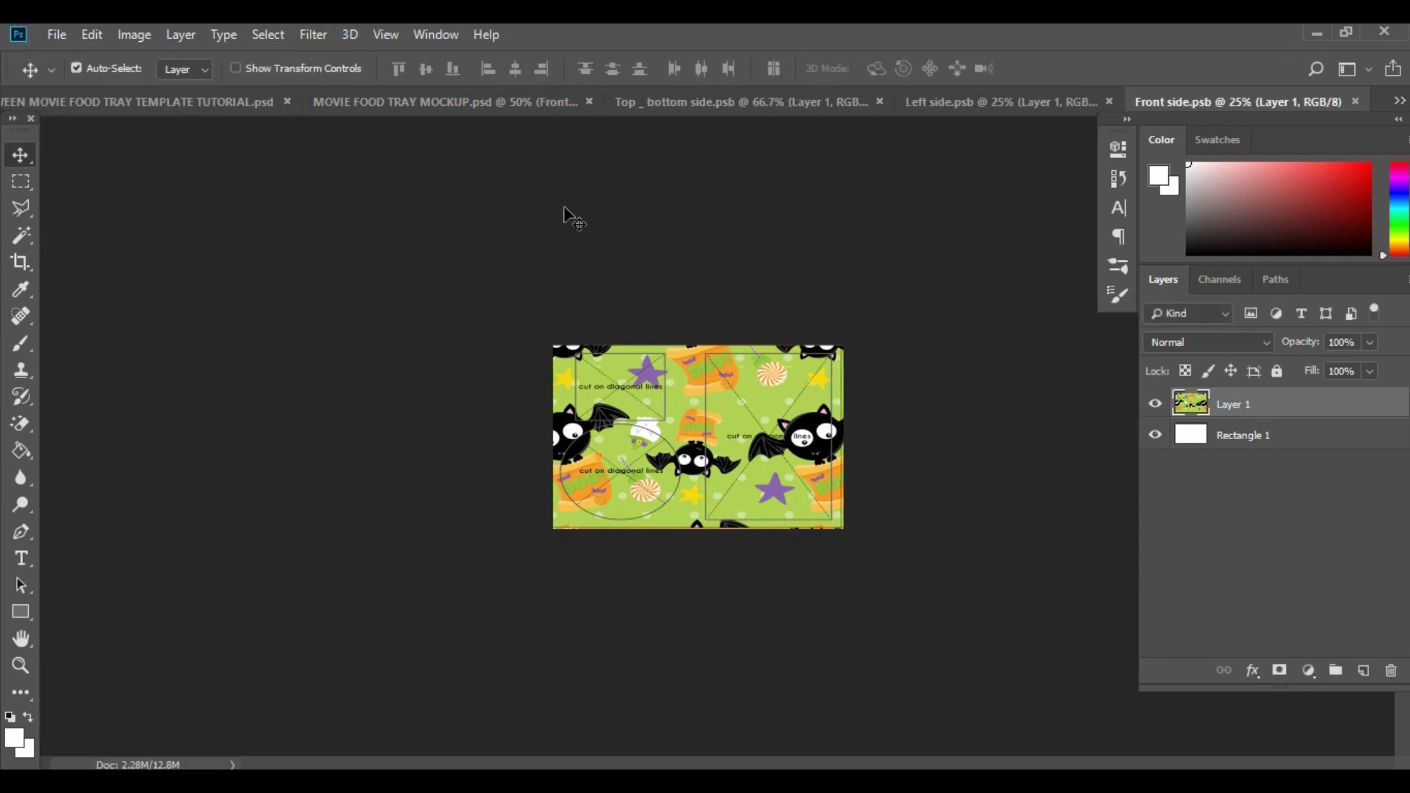
{"action": "left_click", "coordinate": [413, 101]}
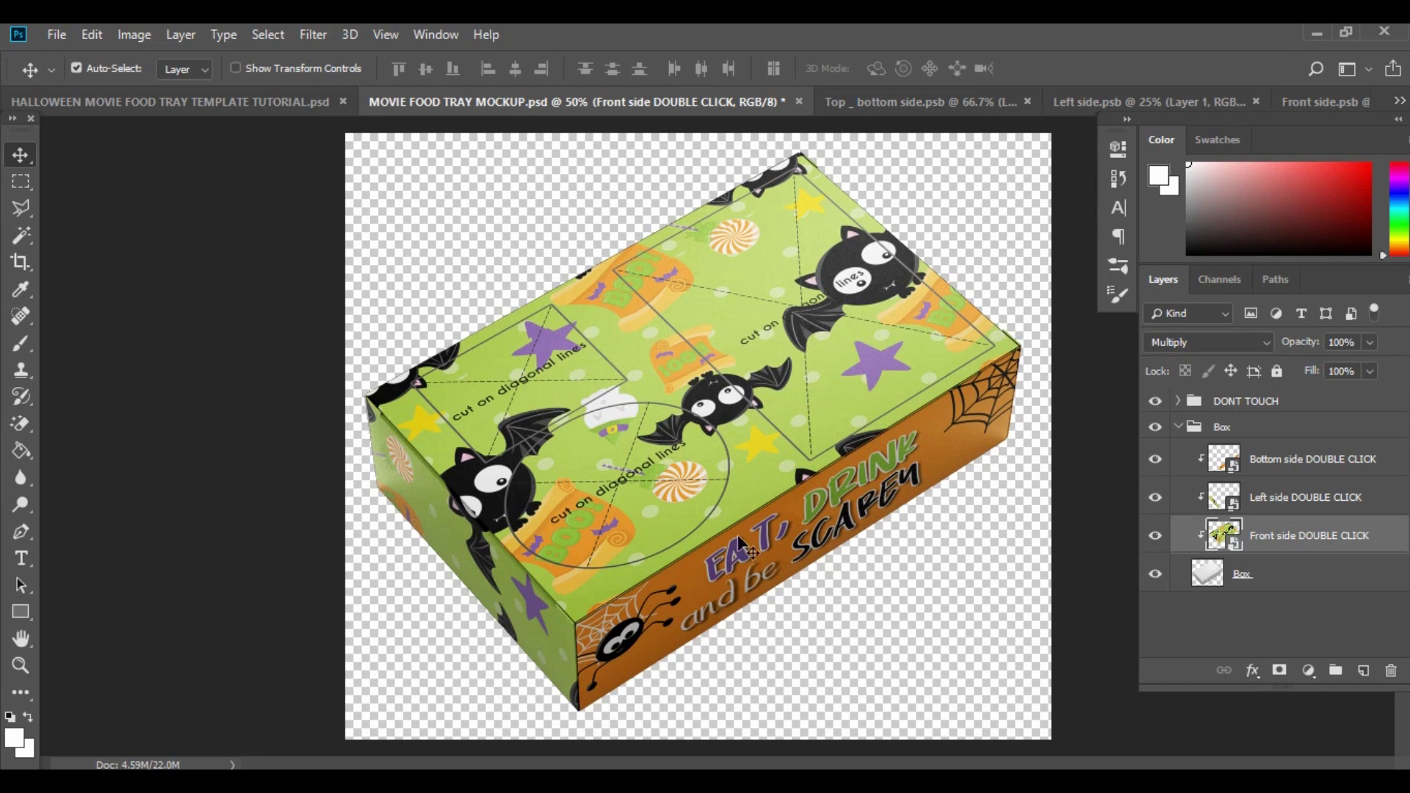
Add an empty layer, move it down the stack and delete it, then open the Layer menu.
{"action": "left_click", "coordinate": [1363, 672]}
{"action": "left_click_drag", "start_coordinate": [1295, 533], "coordinate": [1287, 636]}
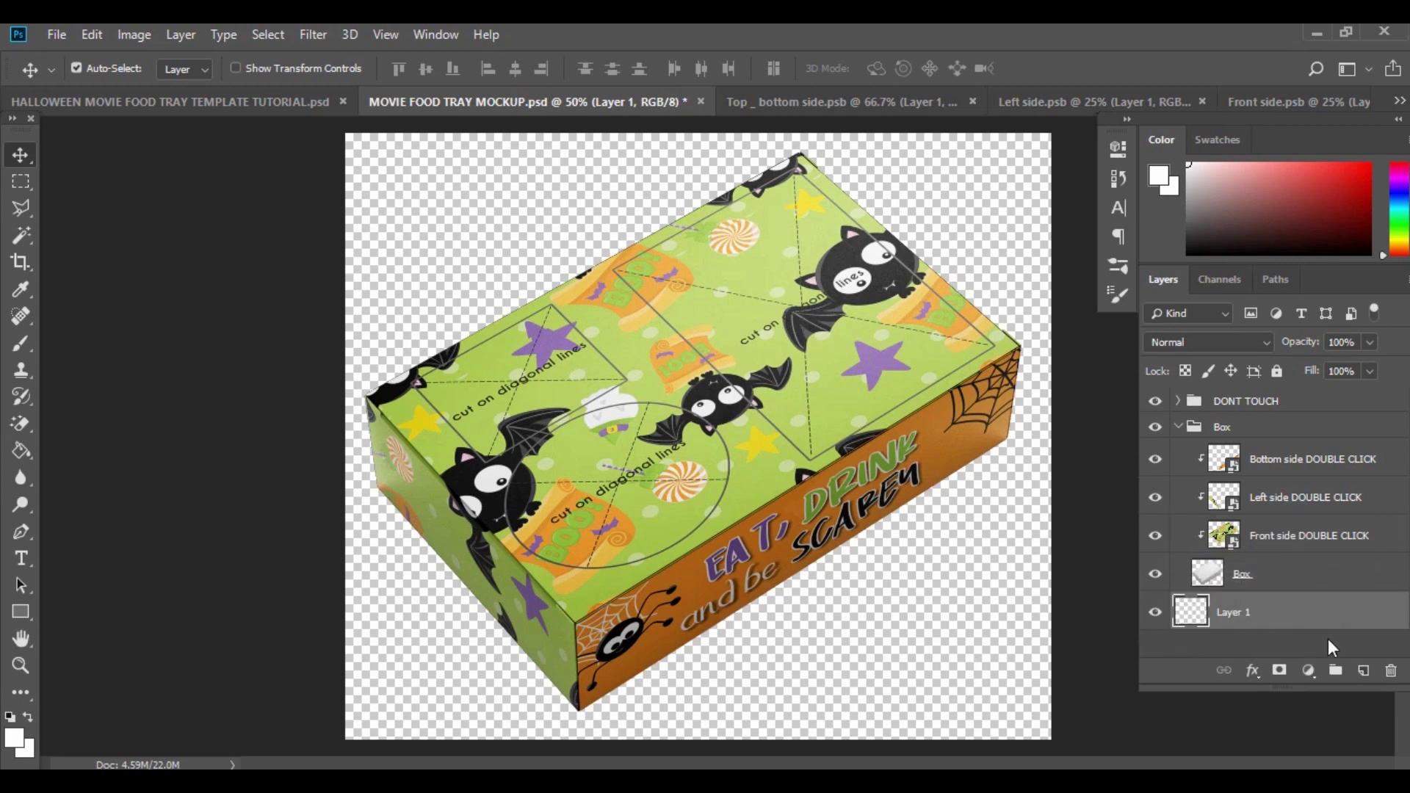
{"action": "left_click_drag", "start_coordinate": [1361, 613], "coordinate": [1391, 670]}
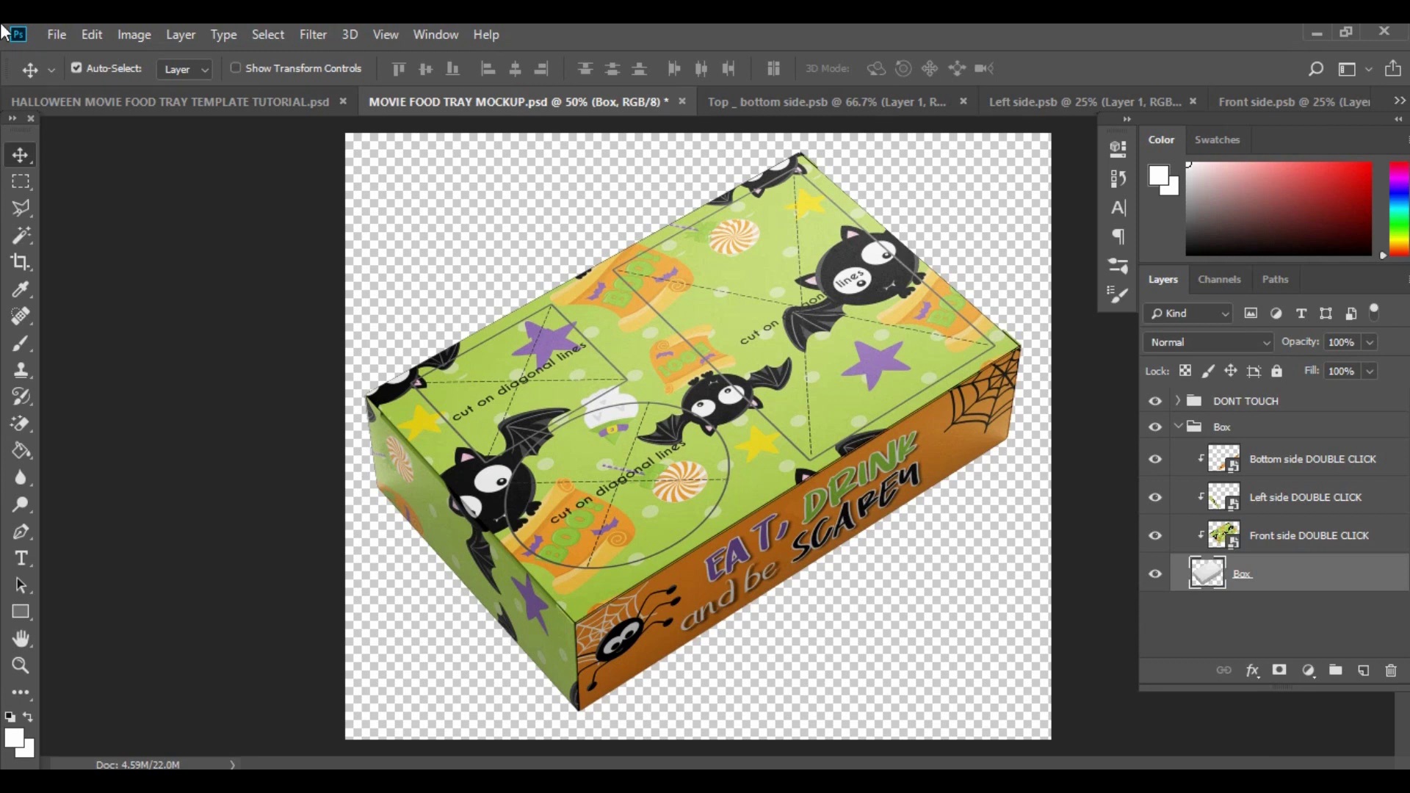
{"action": "left_click", "coordinate": [179, 33]}
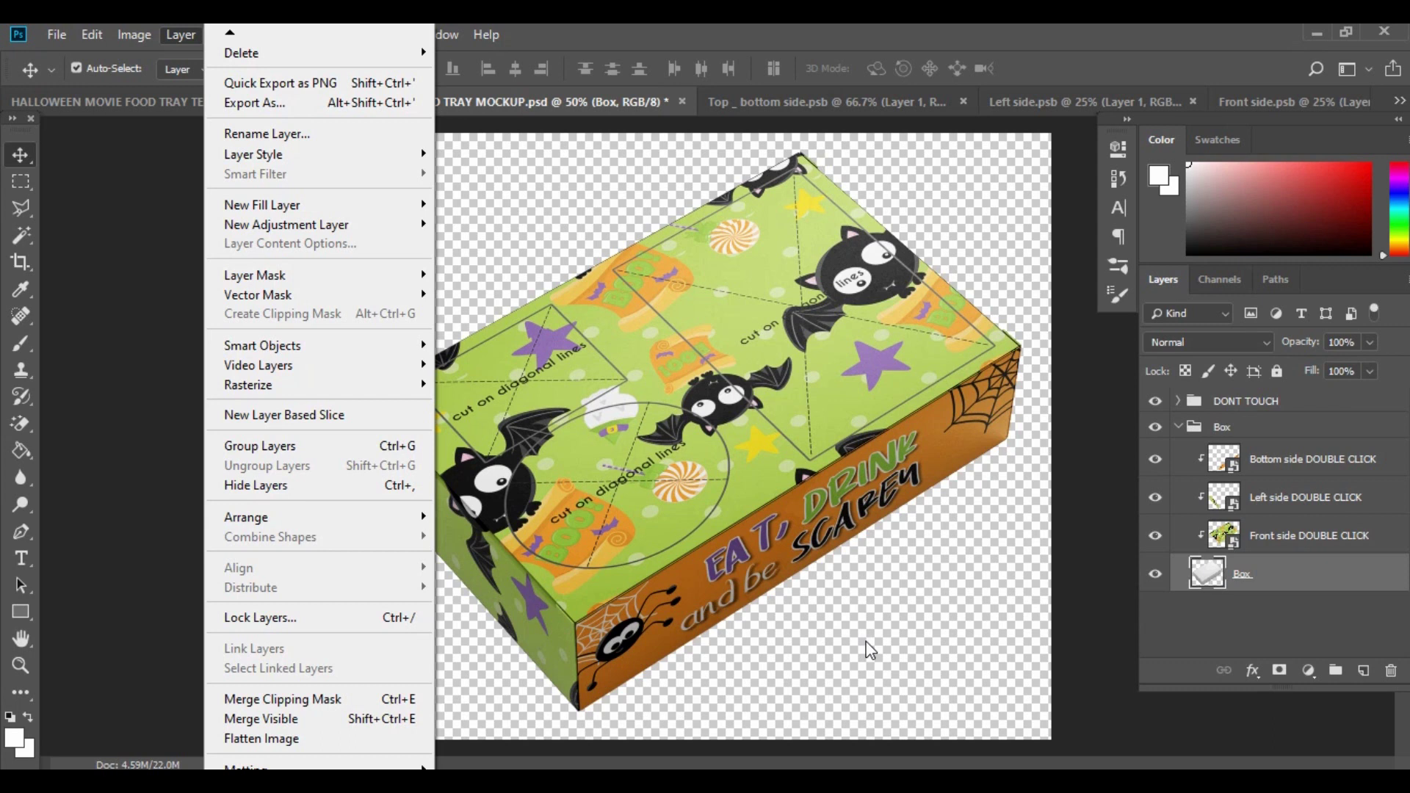
Merge all visible mockup layers into a single Box layer with Merge Visible.
{"action": "left_click", "coordinate": [292, 719]}
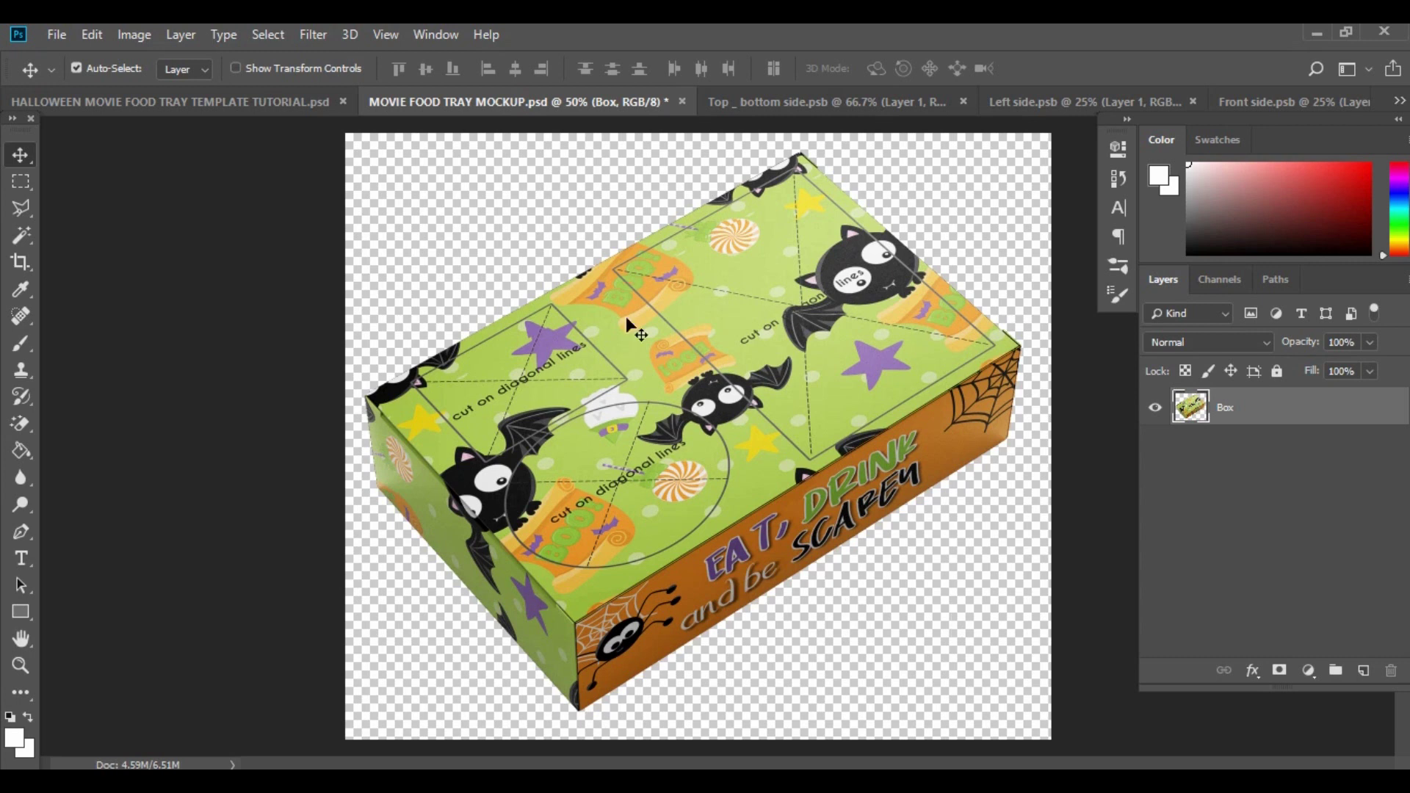
{"action": "left_click", "coordinate": [53, 38]}
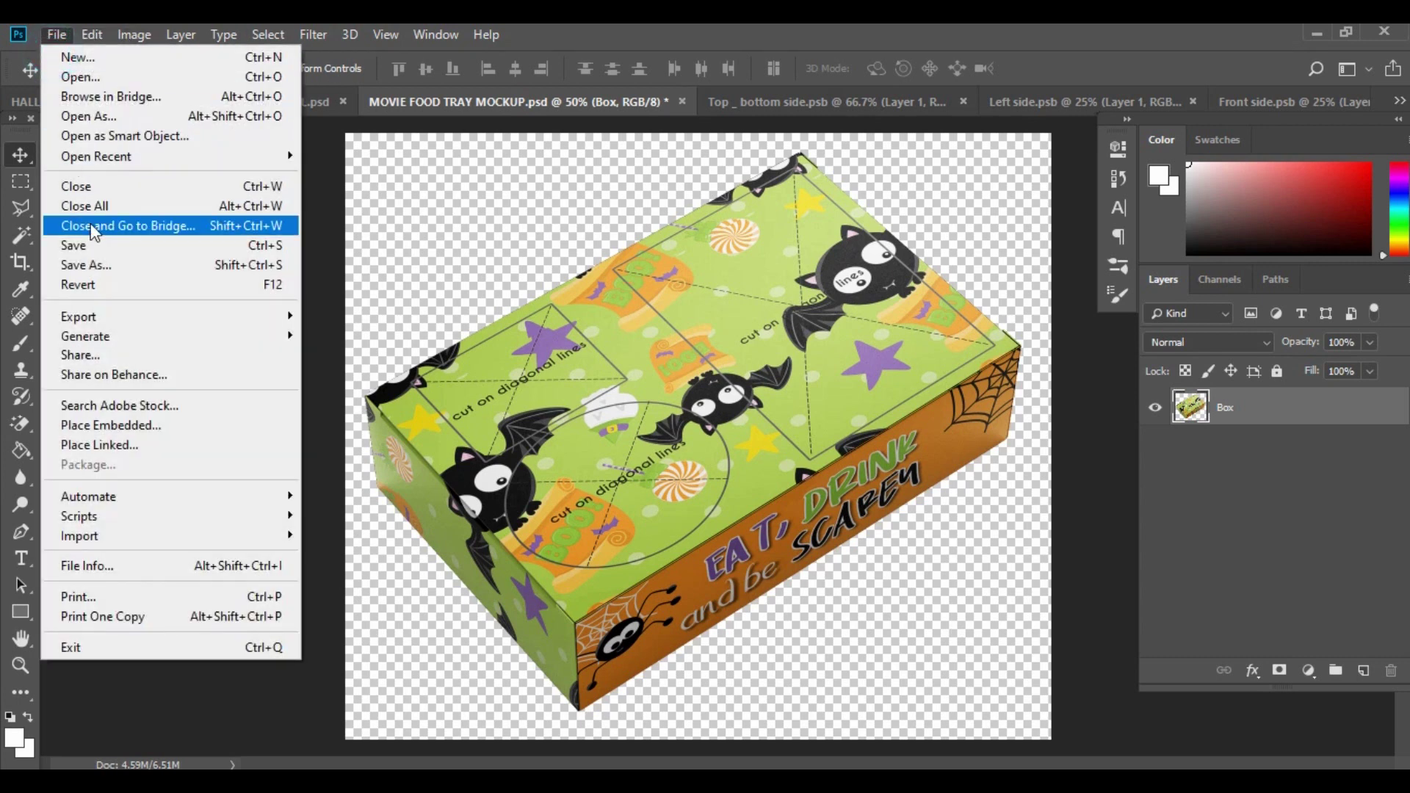
Start a Save As for the mockup, browse the file formats, then cancel.
{"action": "left_click", "coordinate": [87, 267]}
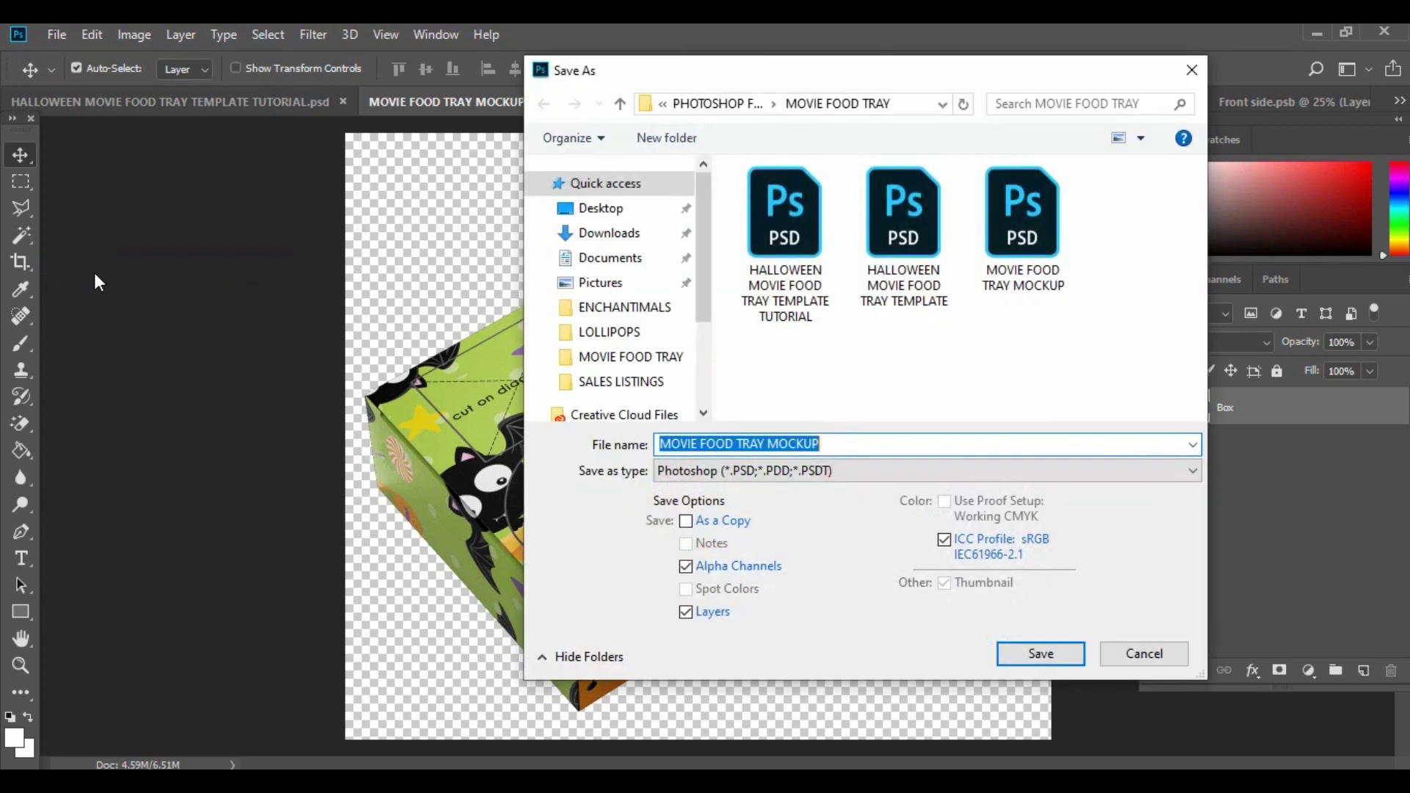
{"action": "left_click", "coordinate": [802, 474]}
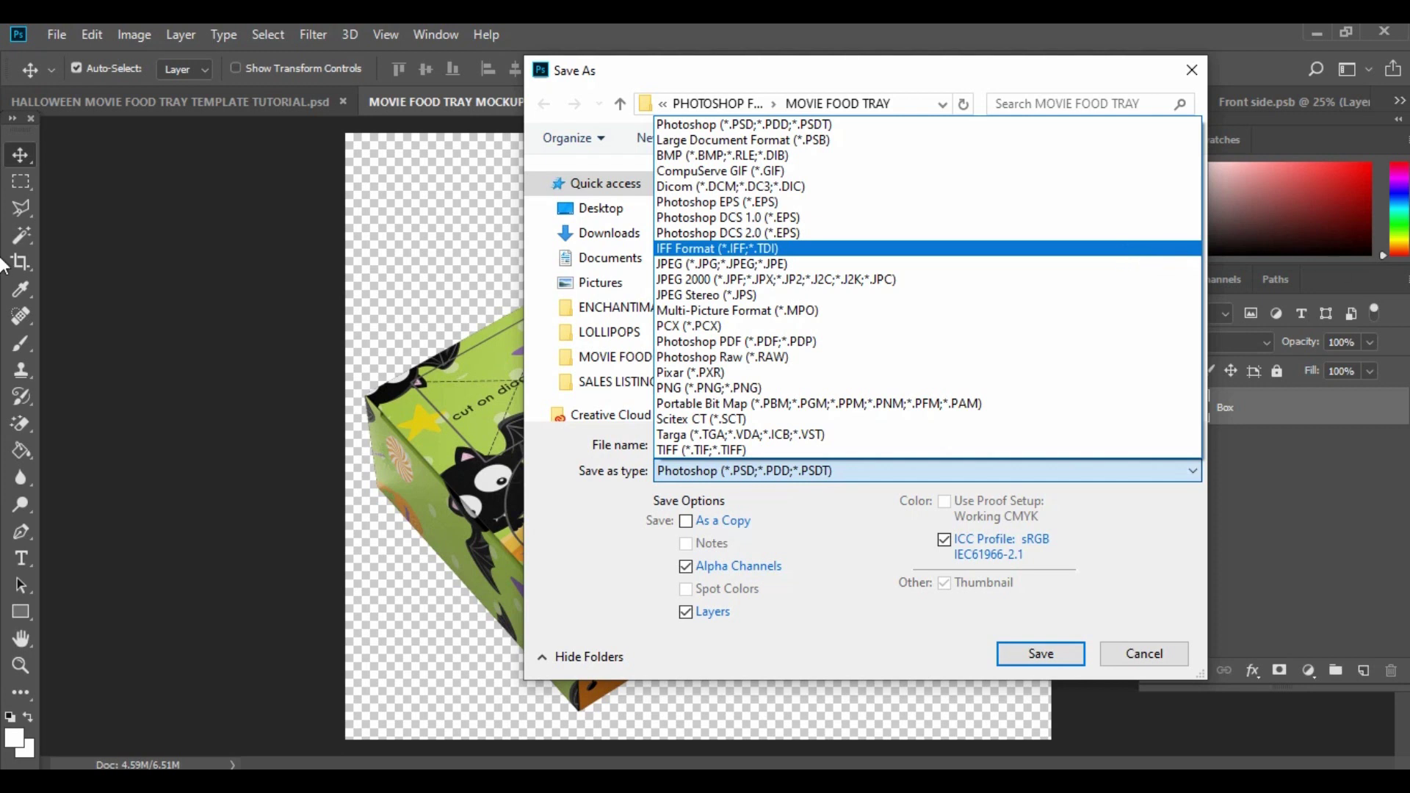
{"action": "left_click", "coordinate": [1167, 653]}
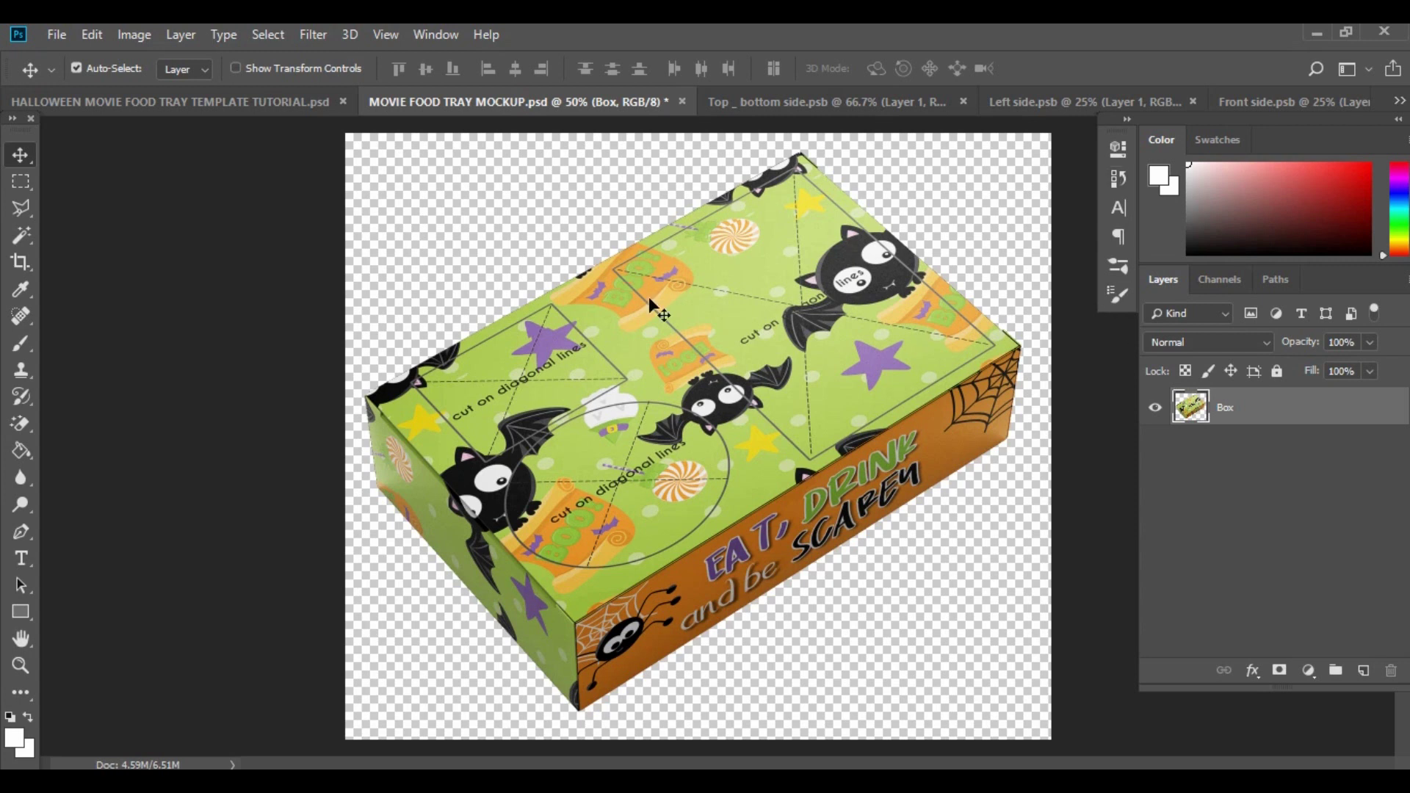
Undo the merge by reverting to the Delete Layer history state, then switch to Front side.psb.
{"action": "left_click", "coordinate": [1119, 183]}
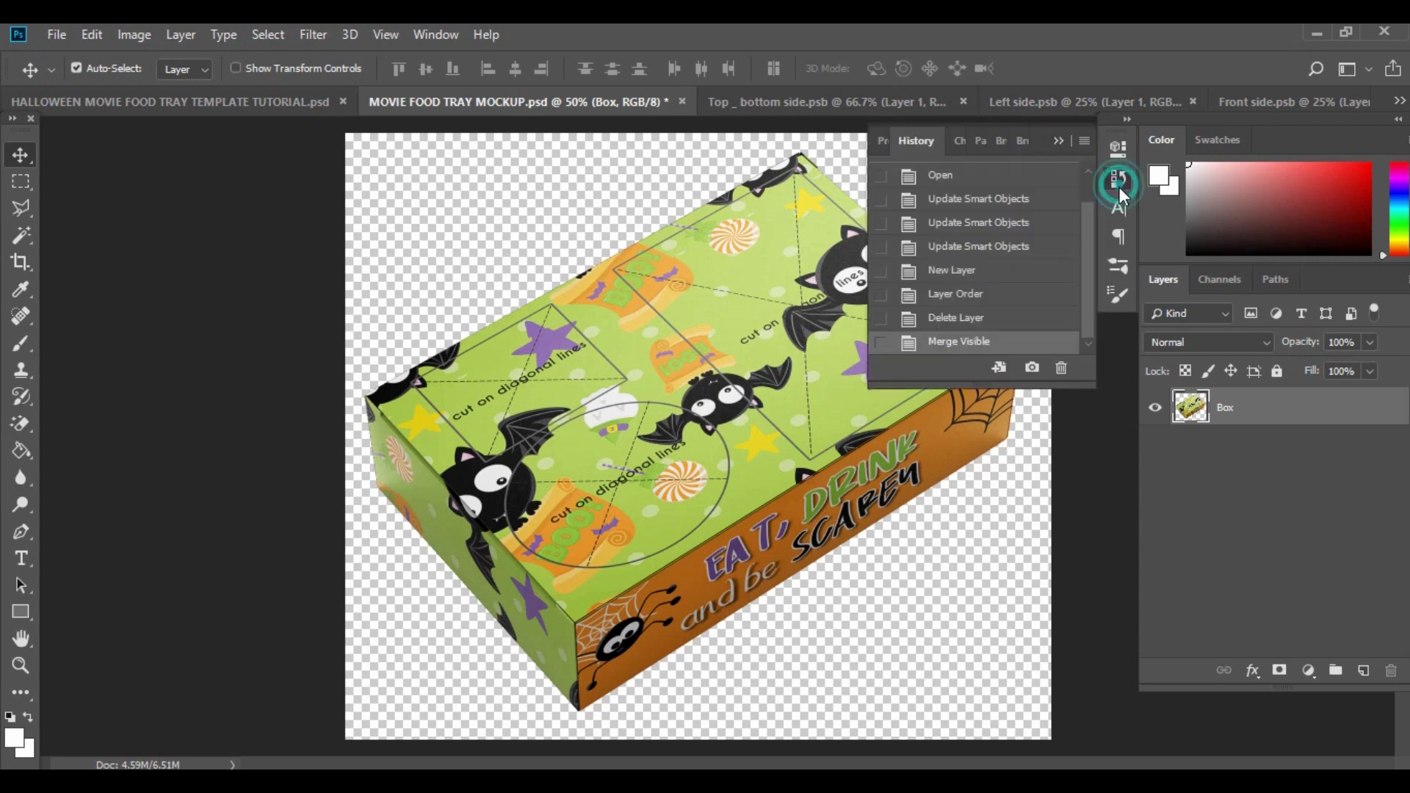
{"action": "left_click", "coordinate": [955, 318]}
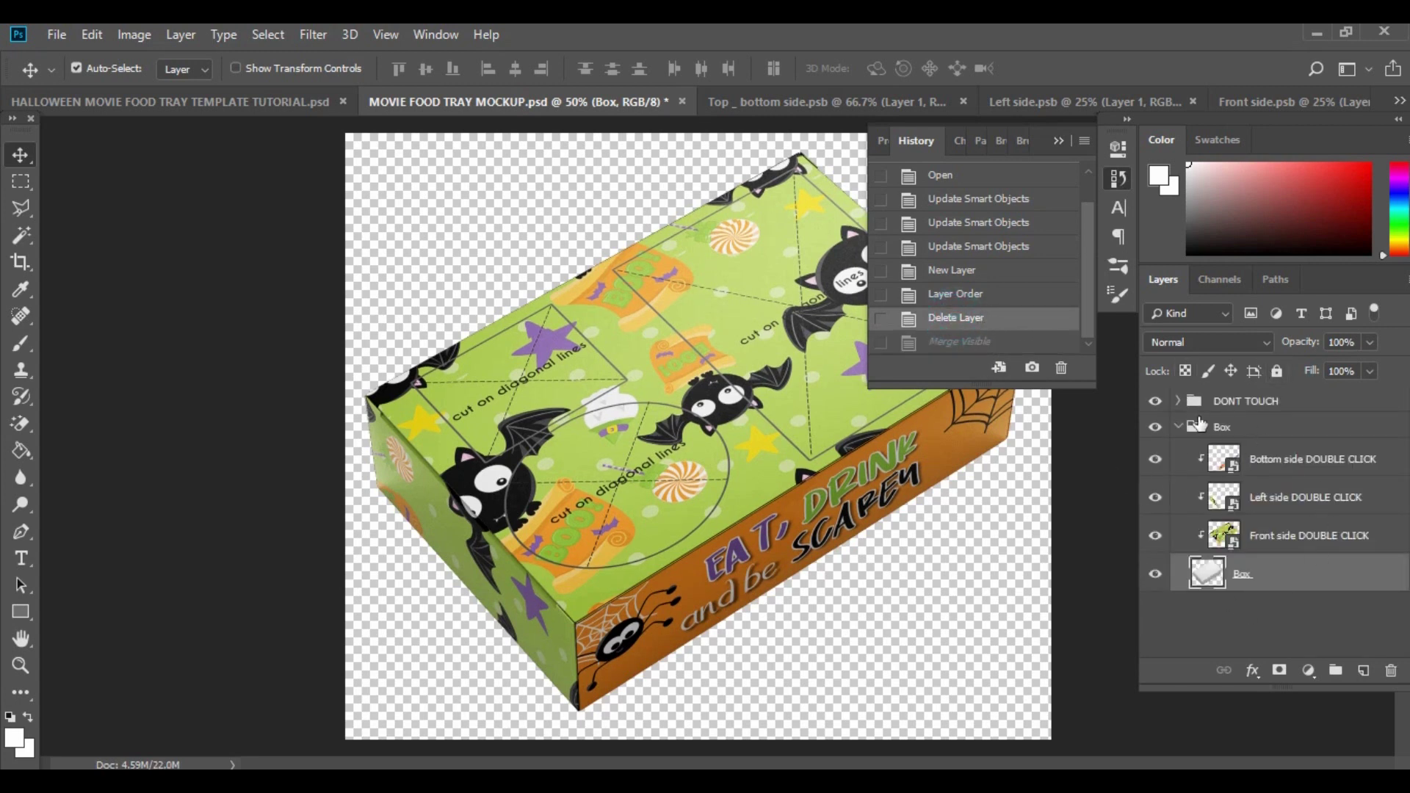
{"action": "left_click", "coordinate": [1060, 141]}
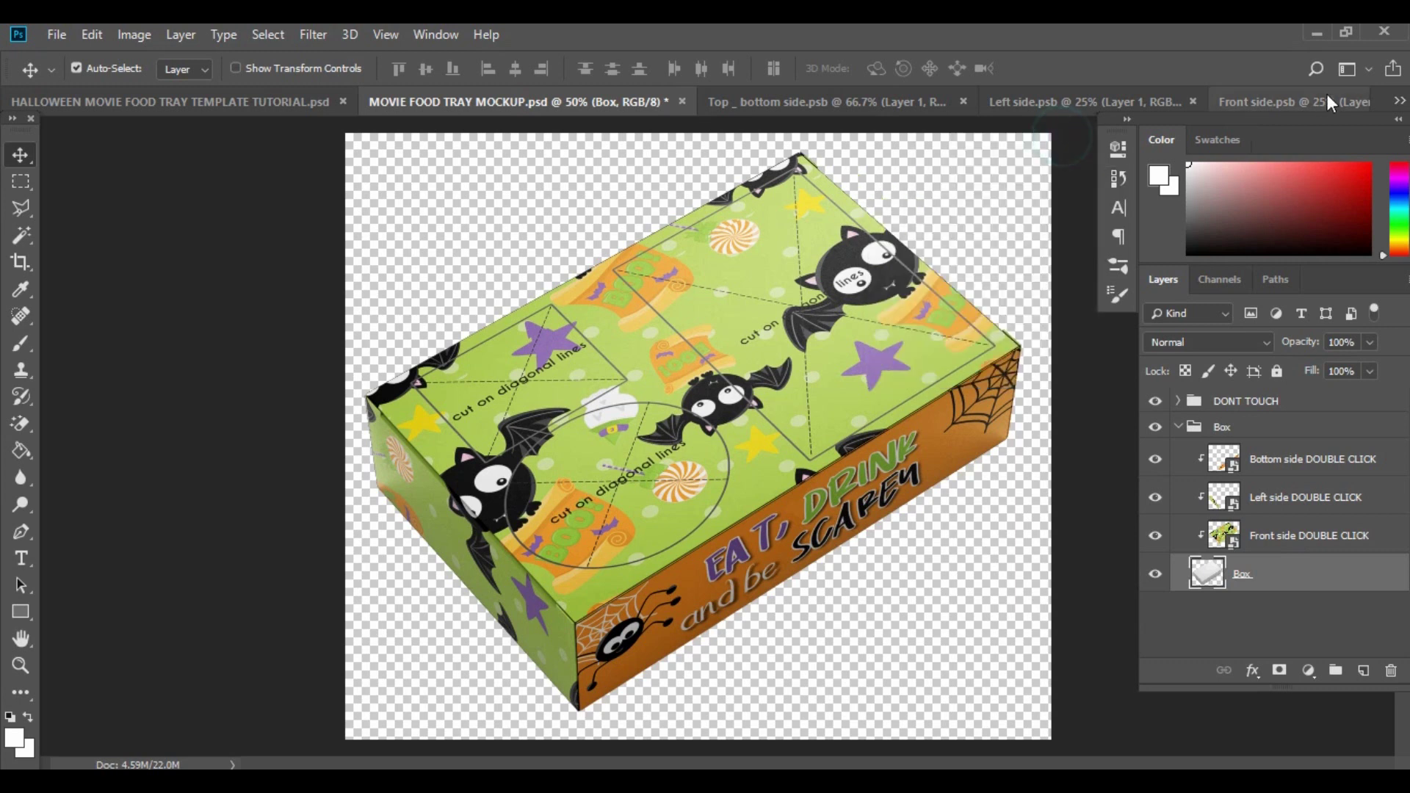
{"action": "left_click", "coordinate": [1314, 103]}
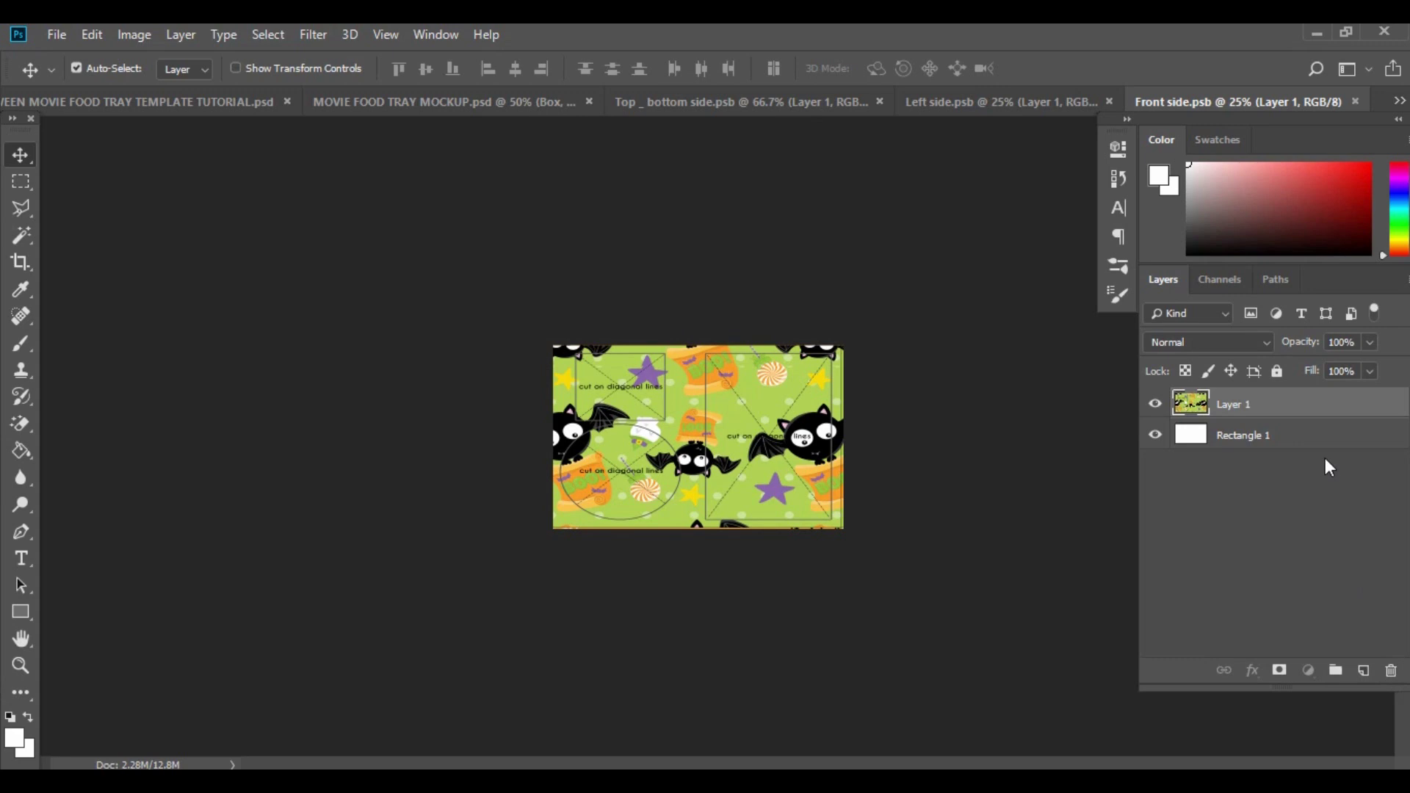
Delete the artwork layer from Front side.psb, then save and close that file.
{"action": "left_click_drag", "start_coordinate": [1315, 403], "coordinate": [1391, 671]}
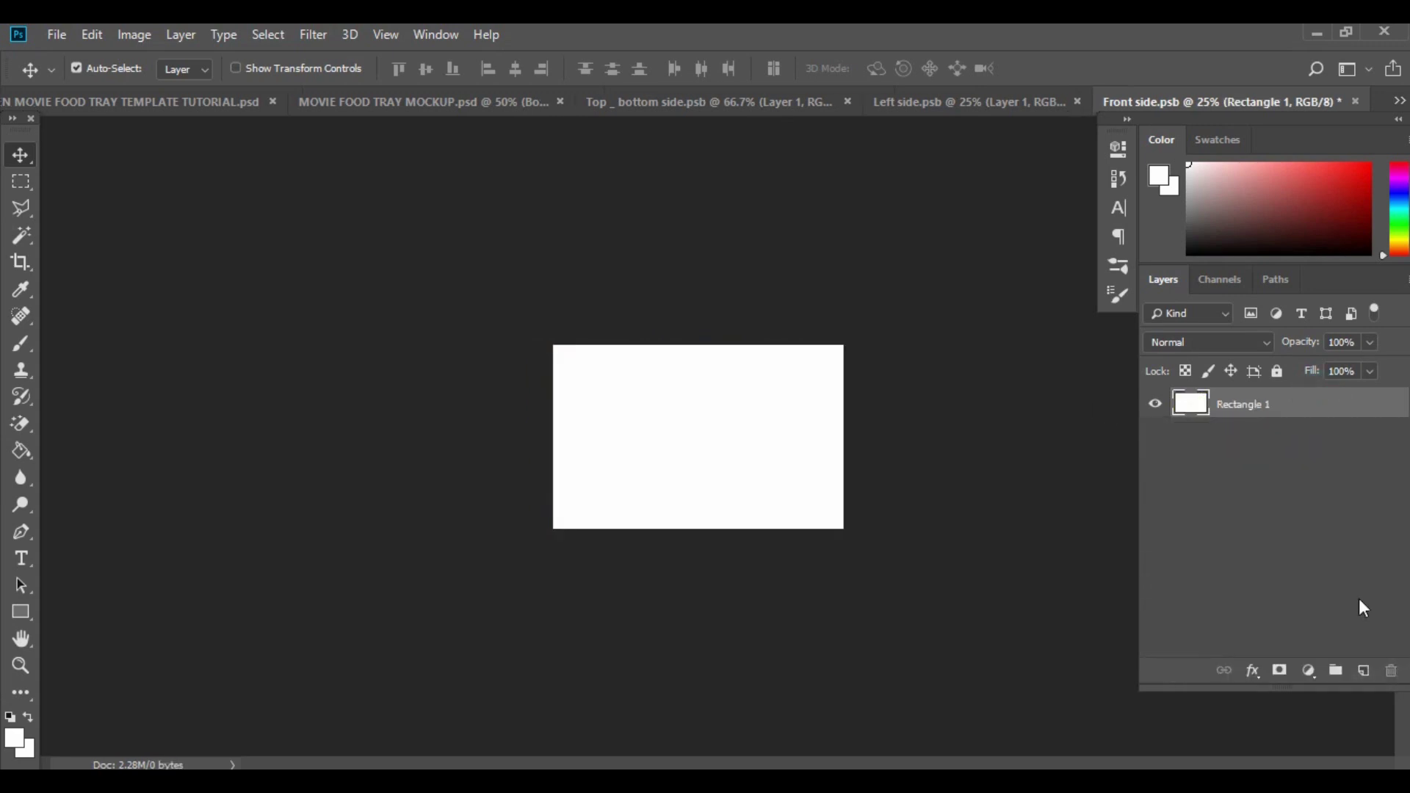
{"action": "left_click", "coordinate": [69, 33]}
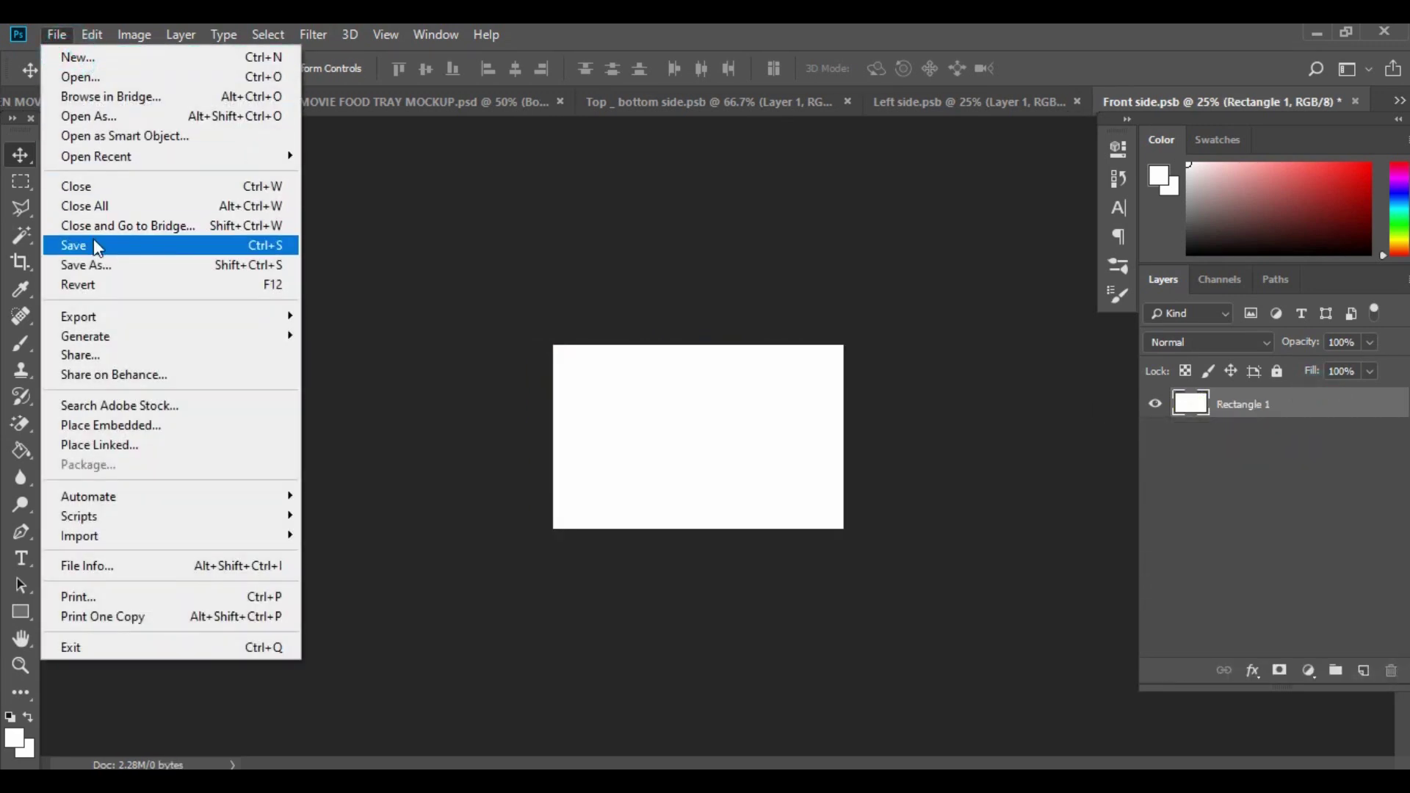
{"action": "left_click", "coordinate": [94, 245]}
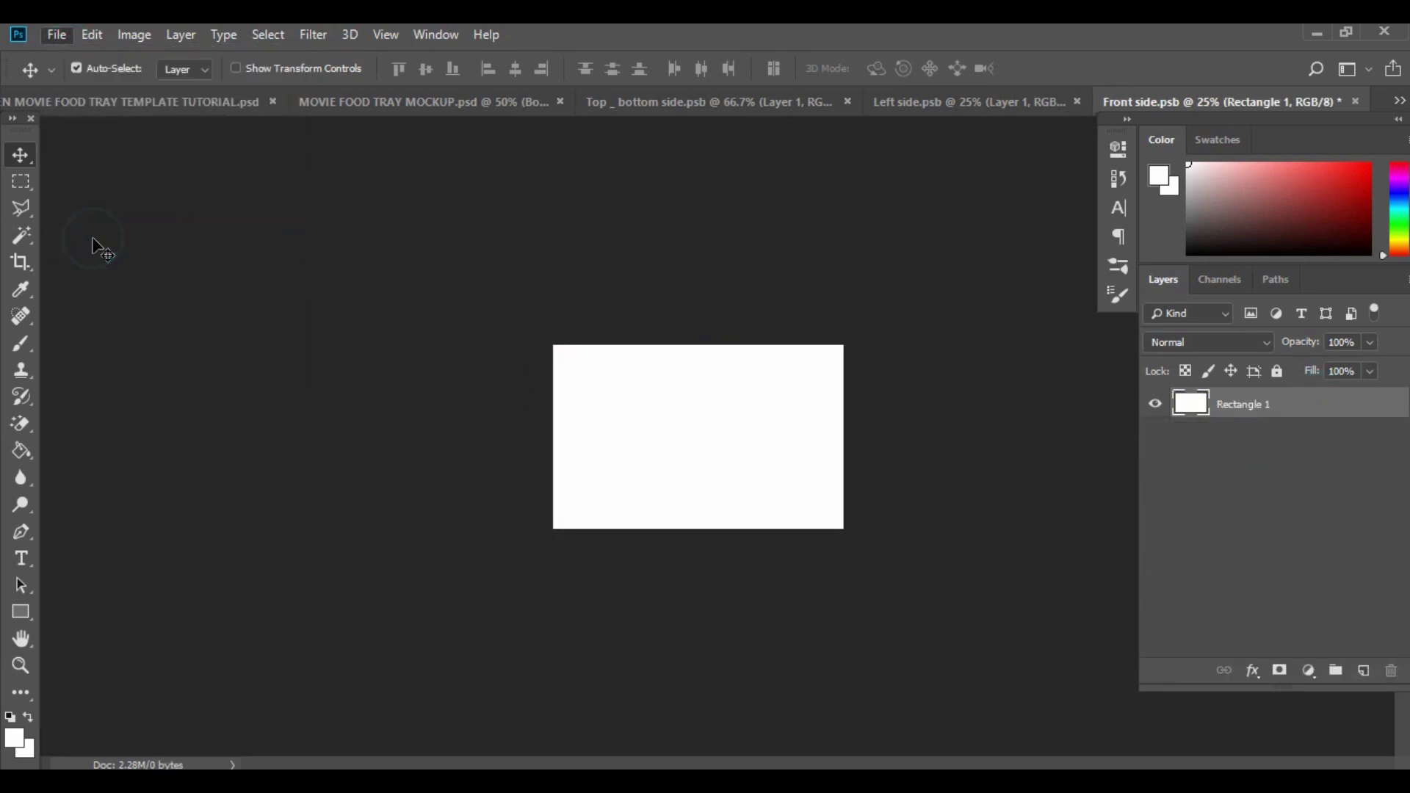
{"action": "left_click", "coordinate": [1356, 101]}
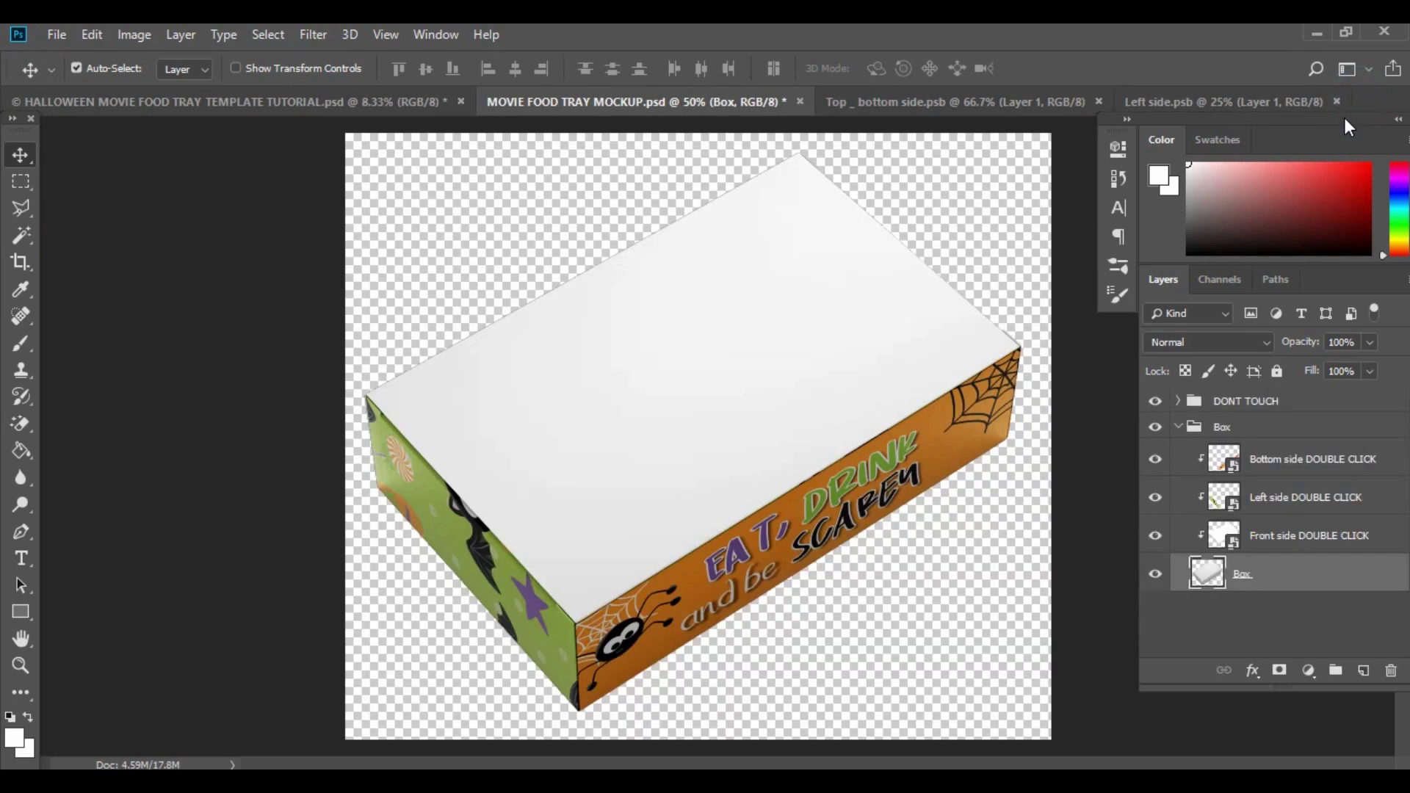
Delete the artwork layer from Left side.psb, then save and close it.
{"action": "left_click", "coordinate": [1192, 102]}
{"action": "left_click_drag", "start_coordinate": [1310, 415], "coordinate": [1394, 670]}
{"action": "left_click", "coordinate": [57, 35]}
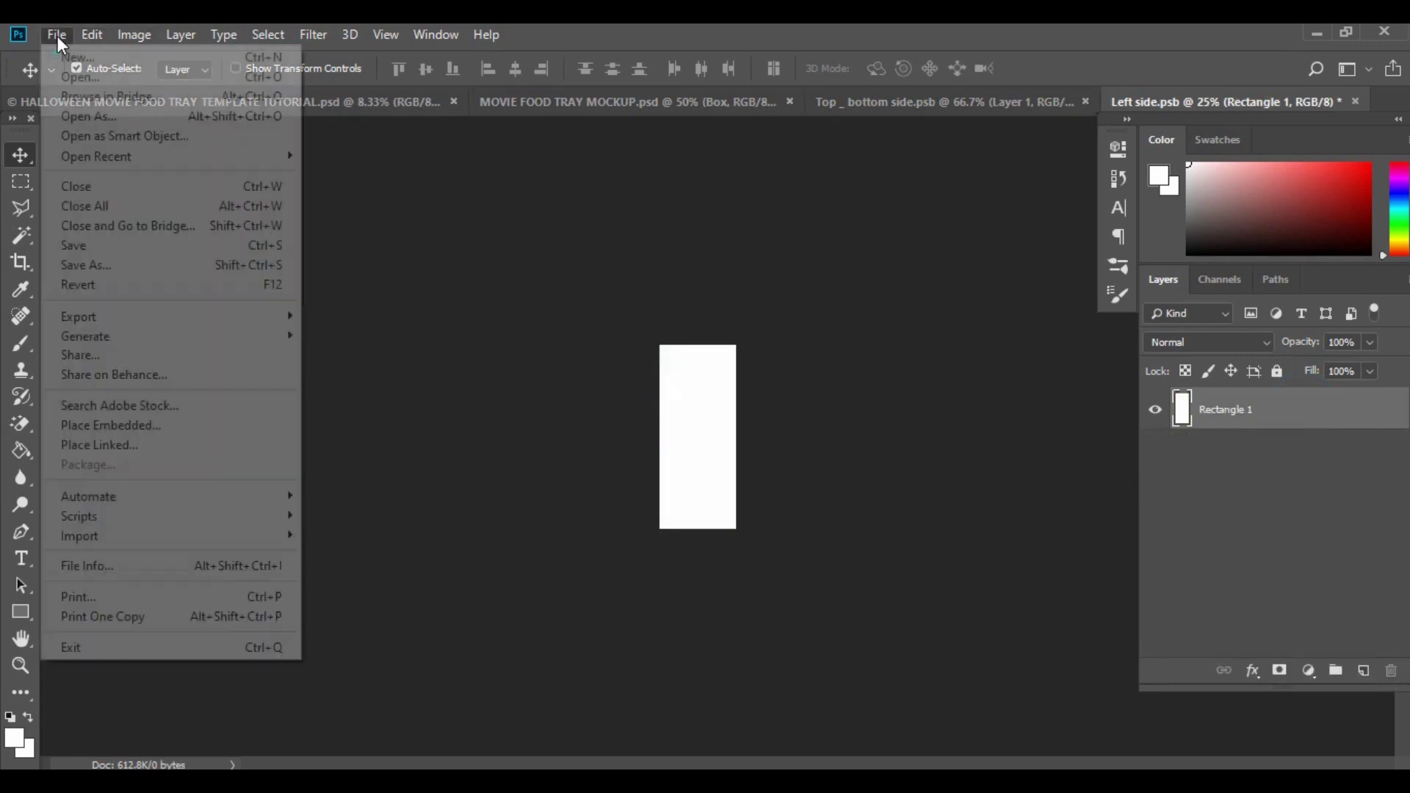
{"action": "left_click", "coordinate": [101, 246]}
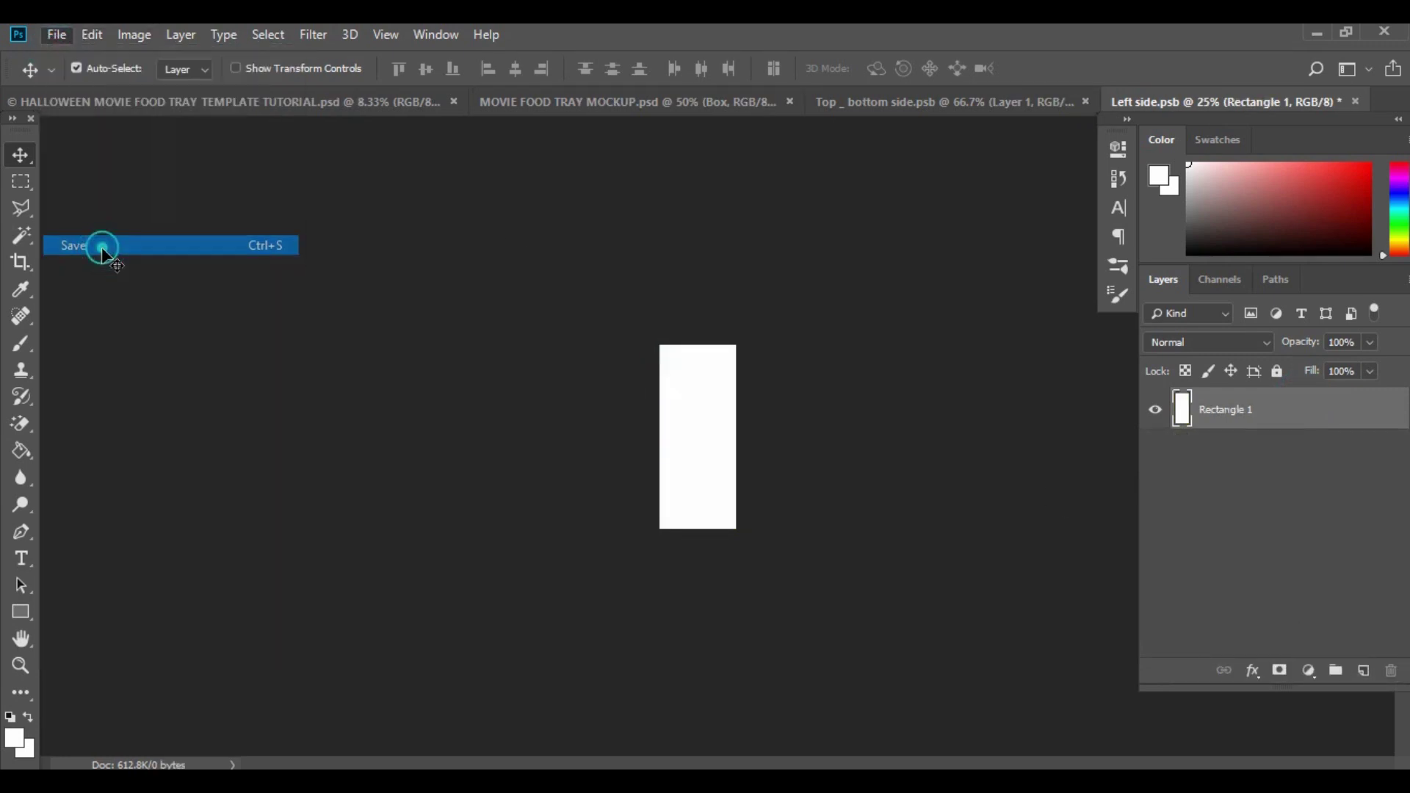
{"action": "left_click", "coordinate": [1355, 101]}
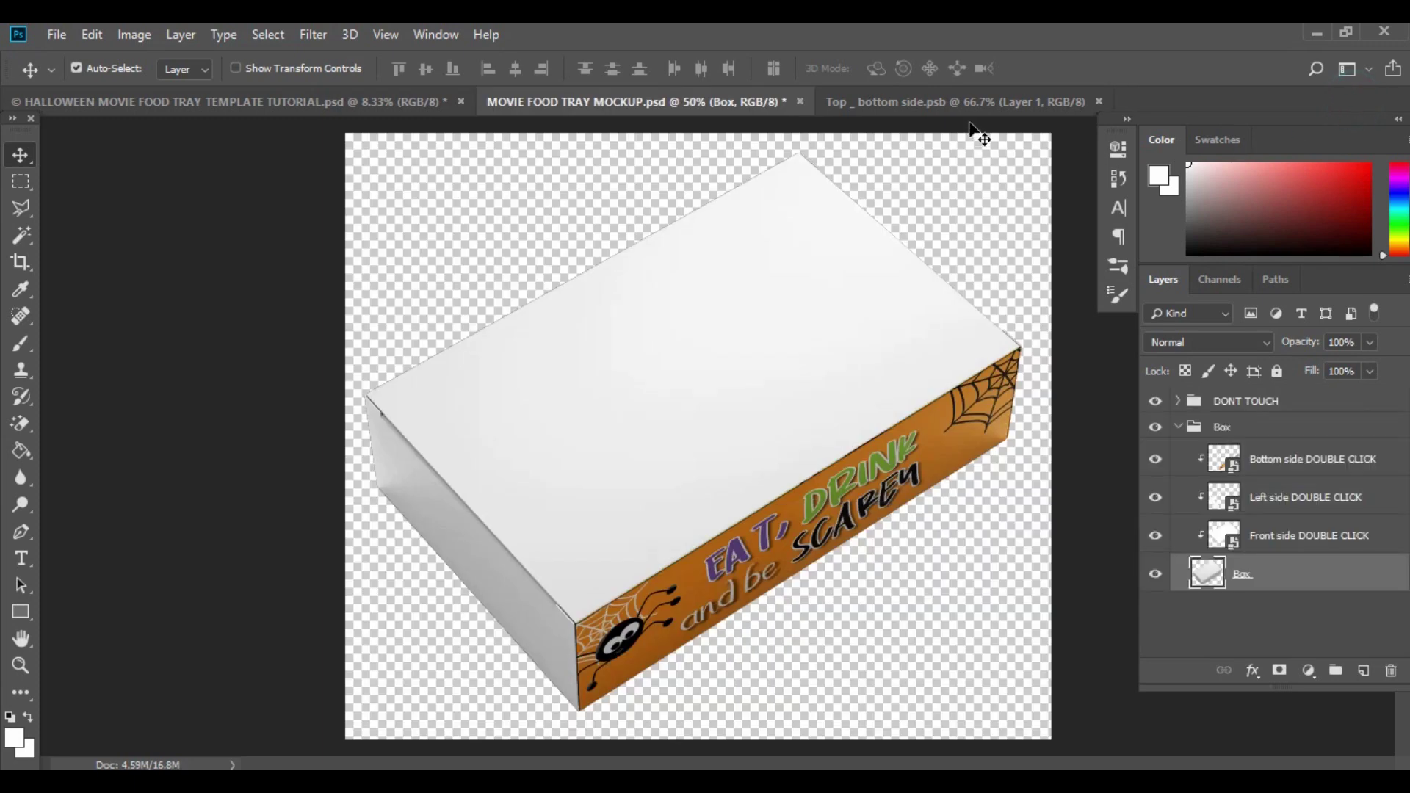
Delete the orange banner layer from Top _ bottom side.psb, then save and close it.
{"action": "left_click", "coordinate": [965, 108]}
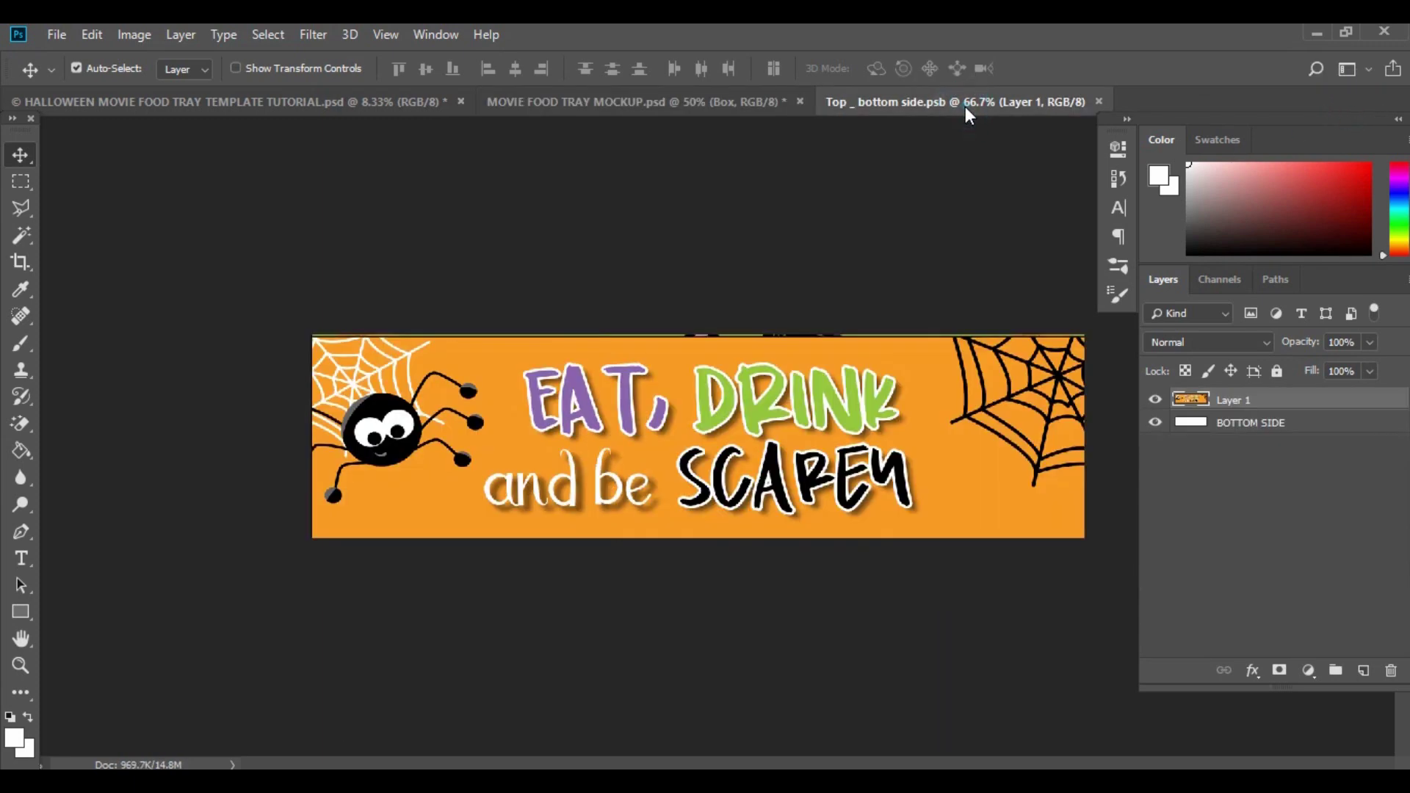
{"action": "left_click_drag", "start_coordinate": [1276, 407], "coordinate": [1391, 671]}
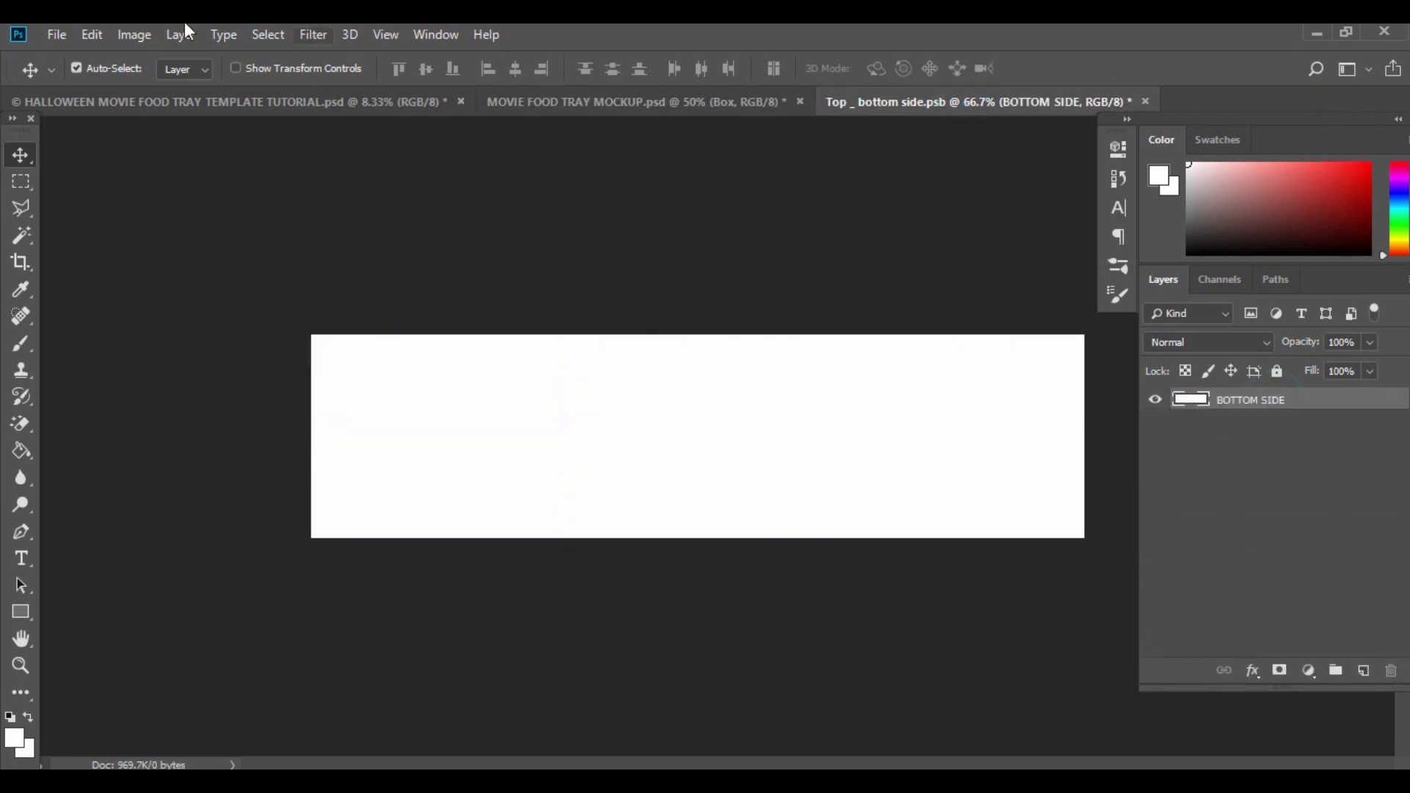
{"action": "left_click", "coordinate": [53, 35]}
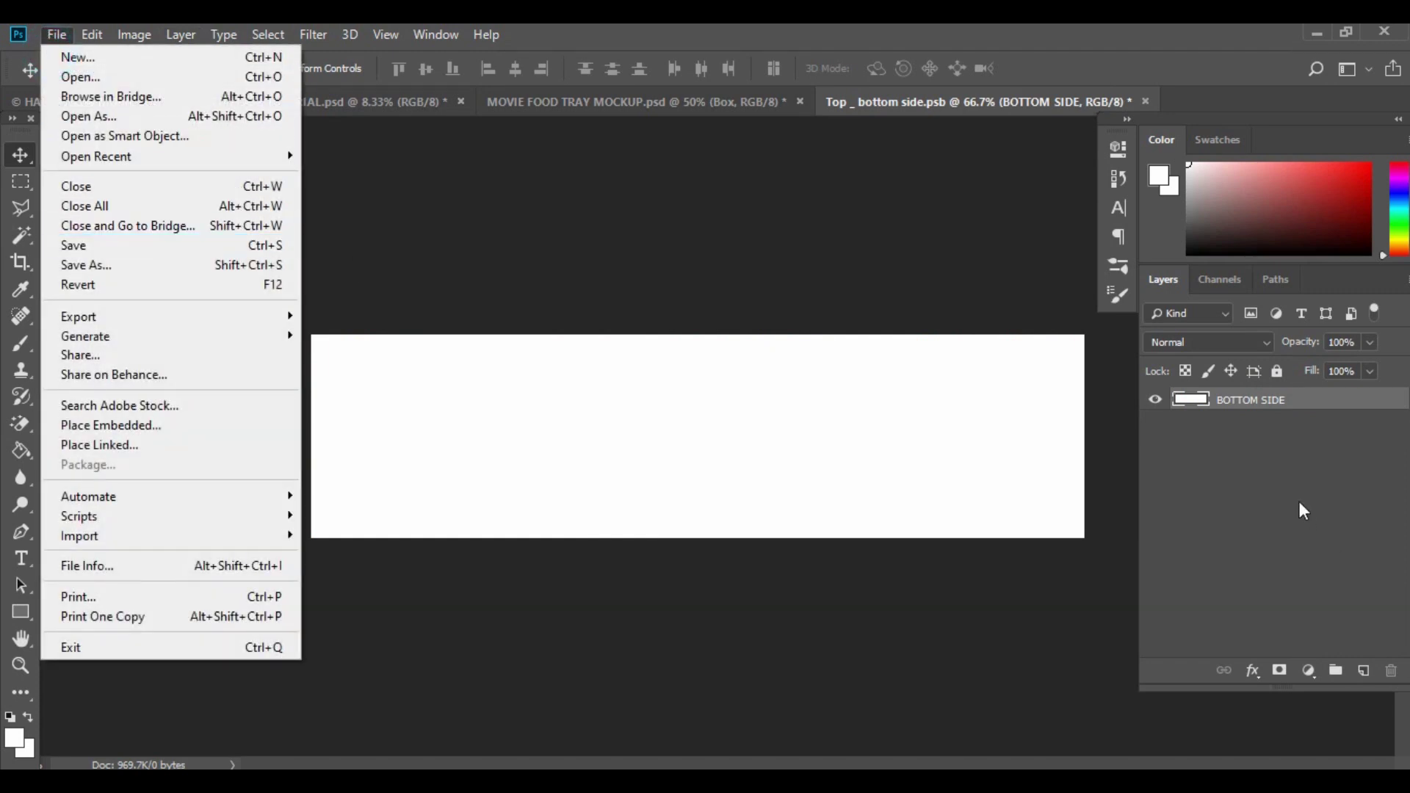
{"action": "left_click", "coordinate": [107, 247]}
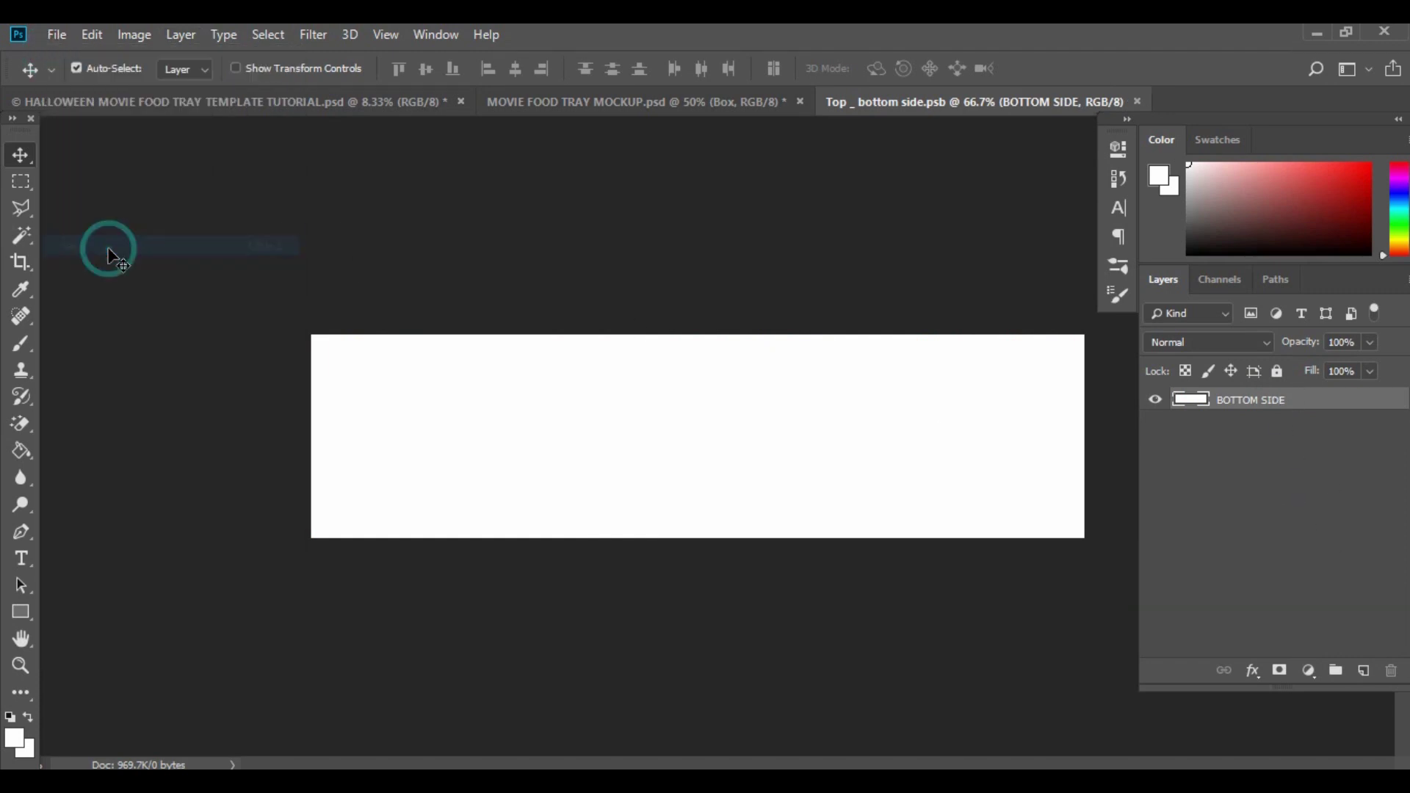
{"action": "left_click", "coordinate": [1136, 101]}
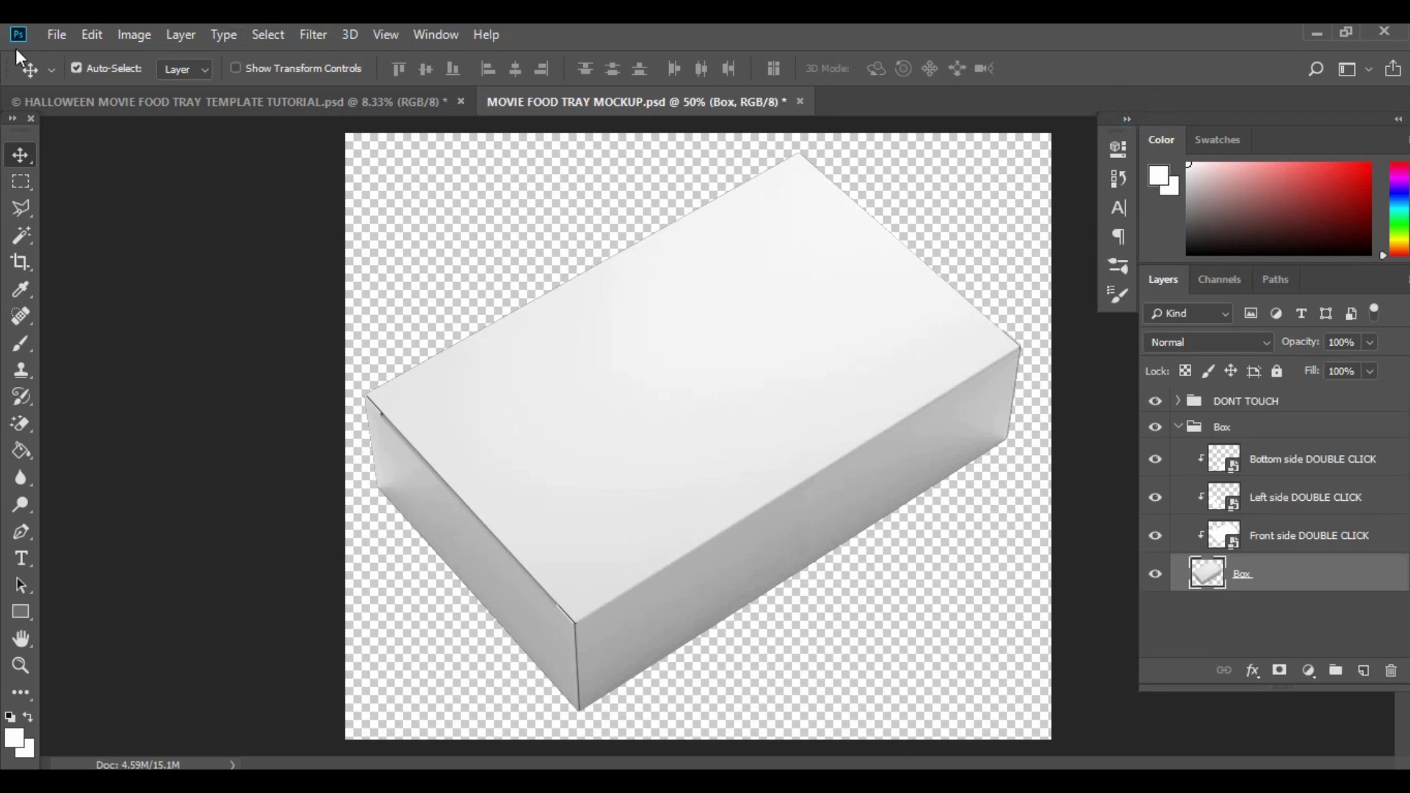
Save the blank mockup over MOVIE FOOD TRAY MOCKUP.psd, replacing the existing file, and close it.
{"action": "left_click", "coordinate": [56, 35]}
{"action": "left_click", "coordinate": [99, 266]}
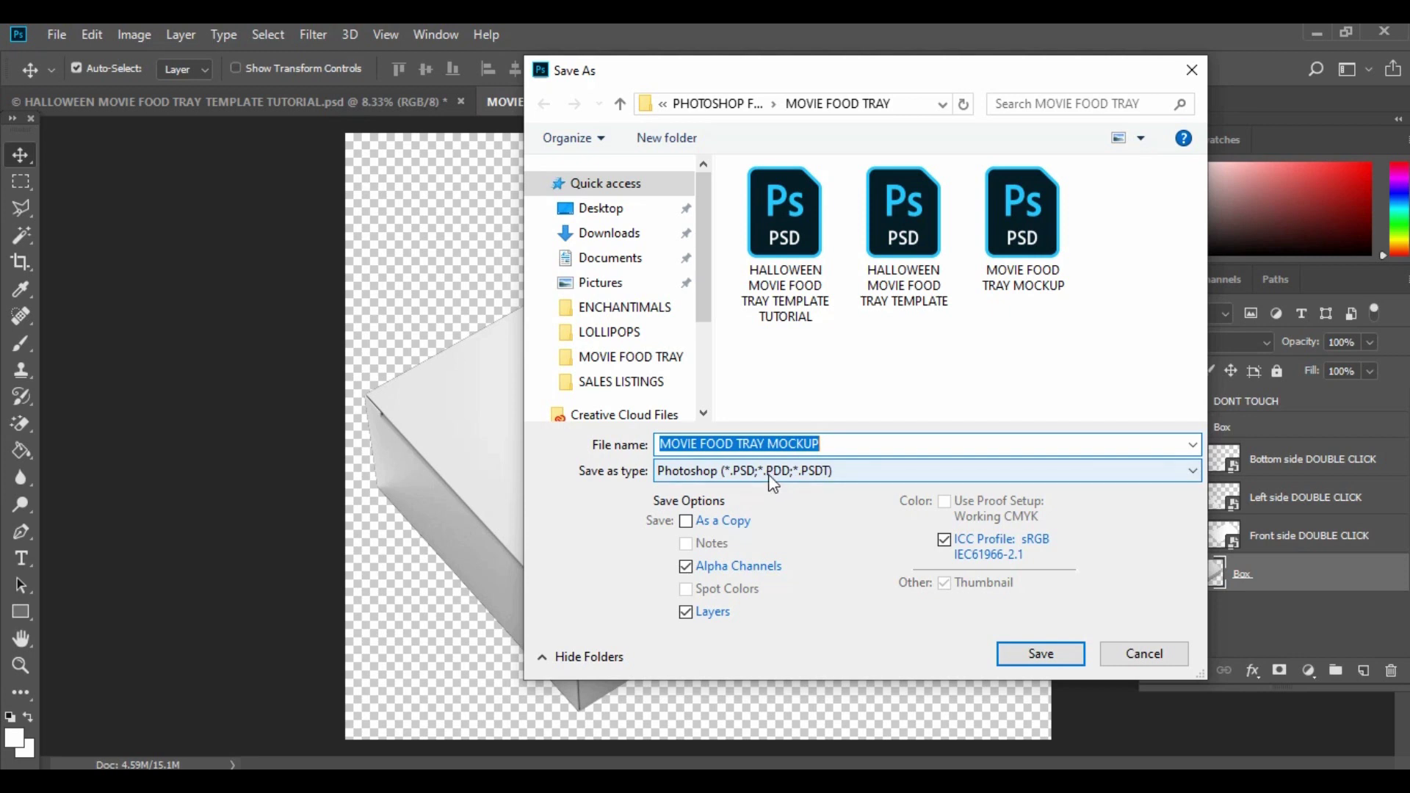
{"action": "left_click", "coordinate": [1050, 656]}
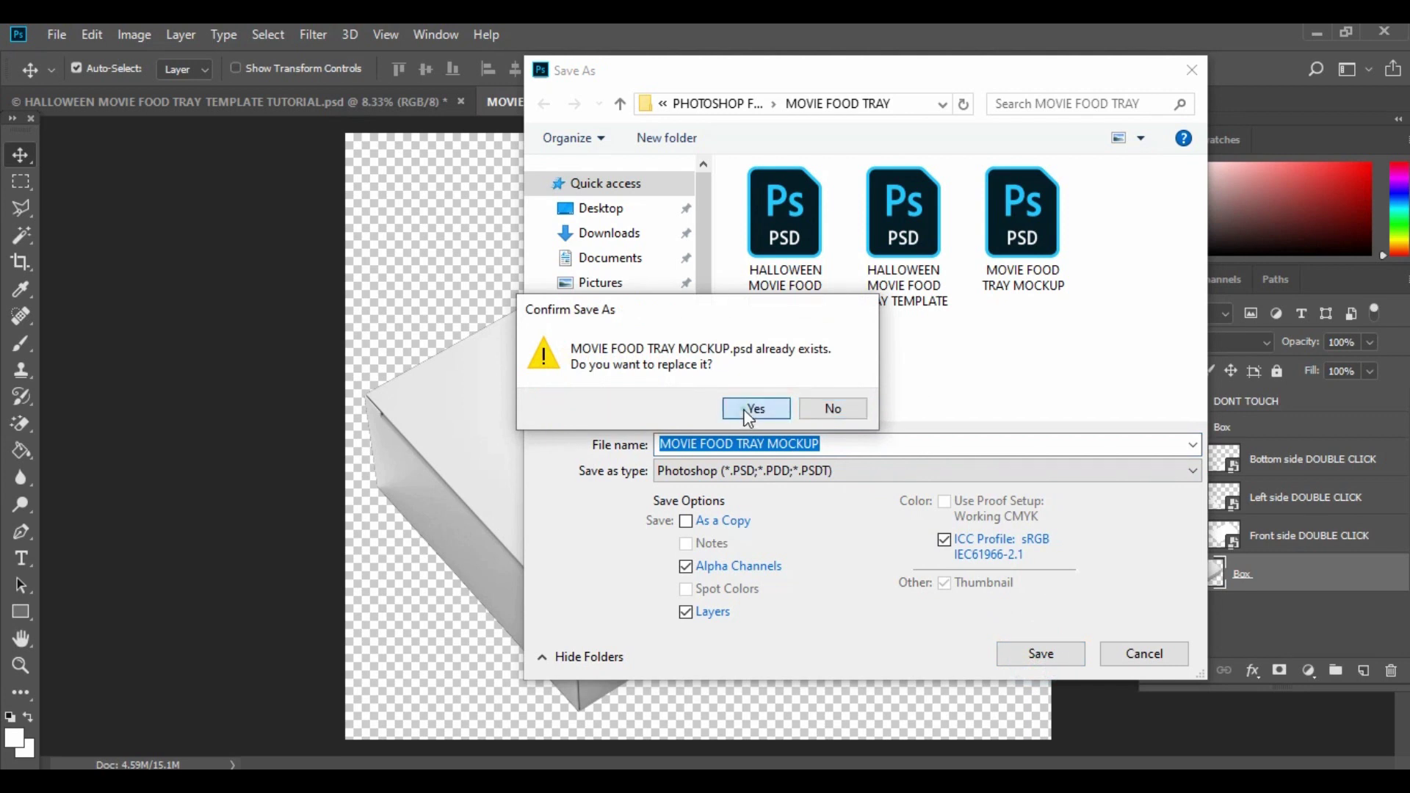
{"action": "left_click", "coordinate": [750, 409]}
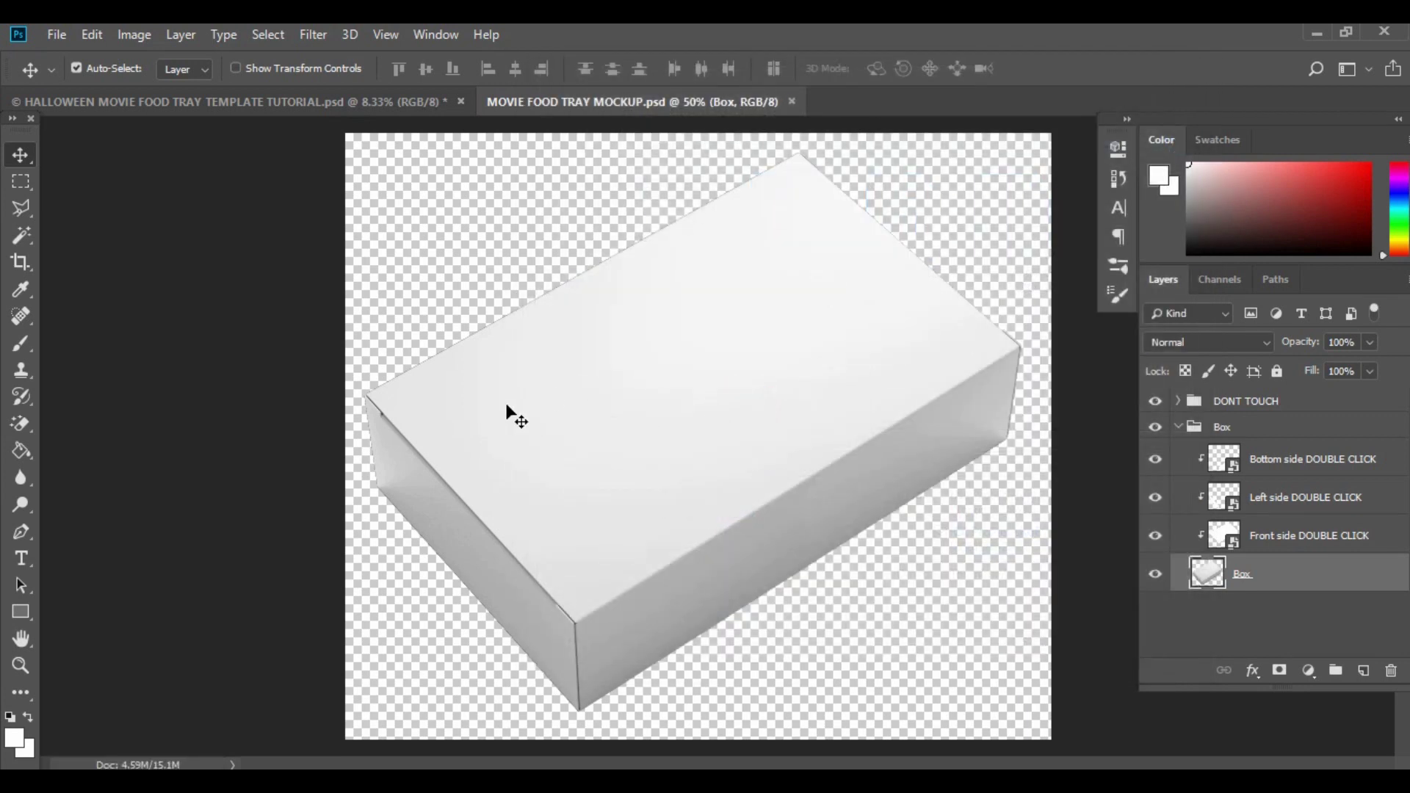
{"action": "left_click", "coordinate": [793, 100]}
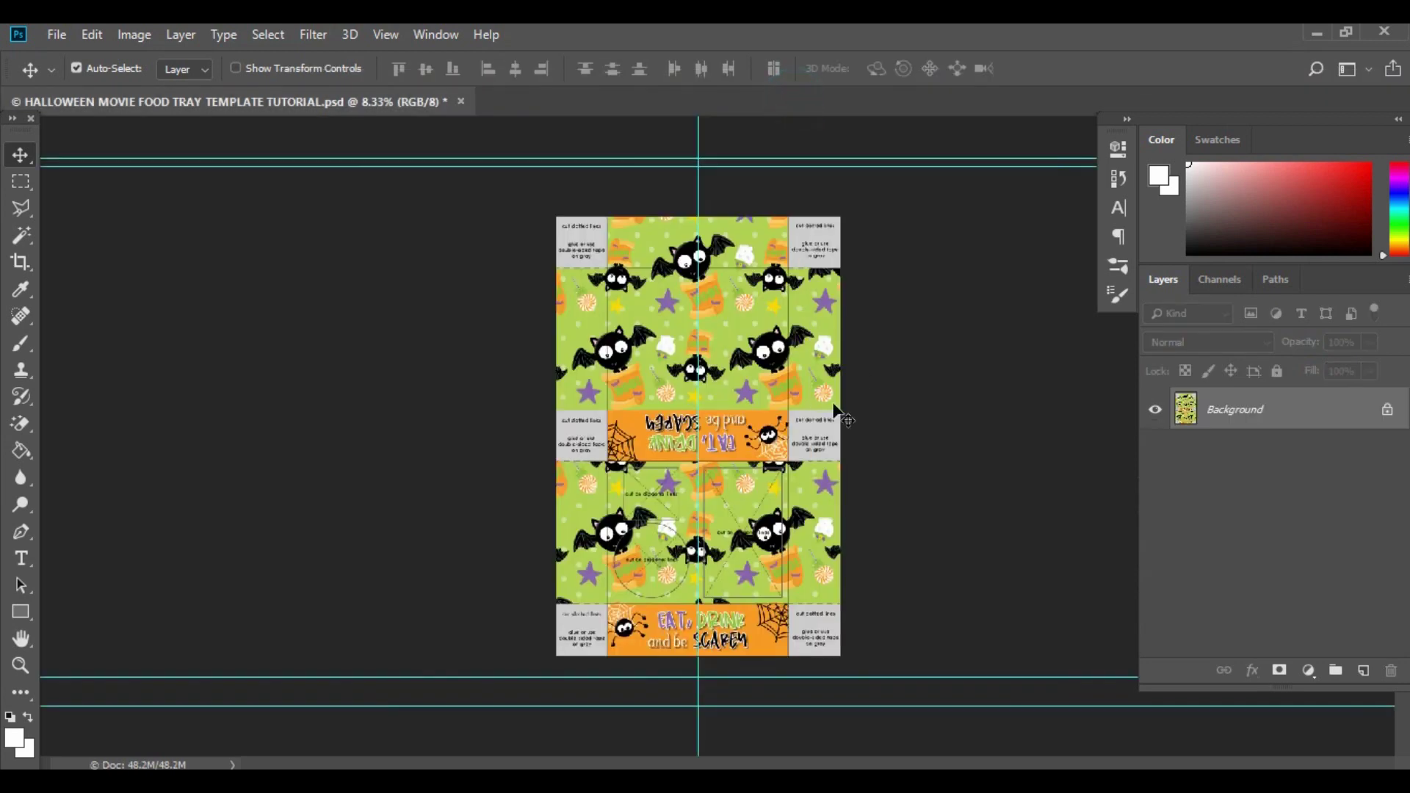